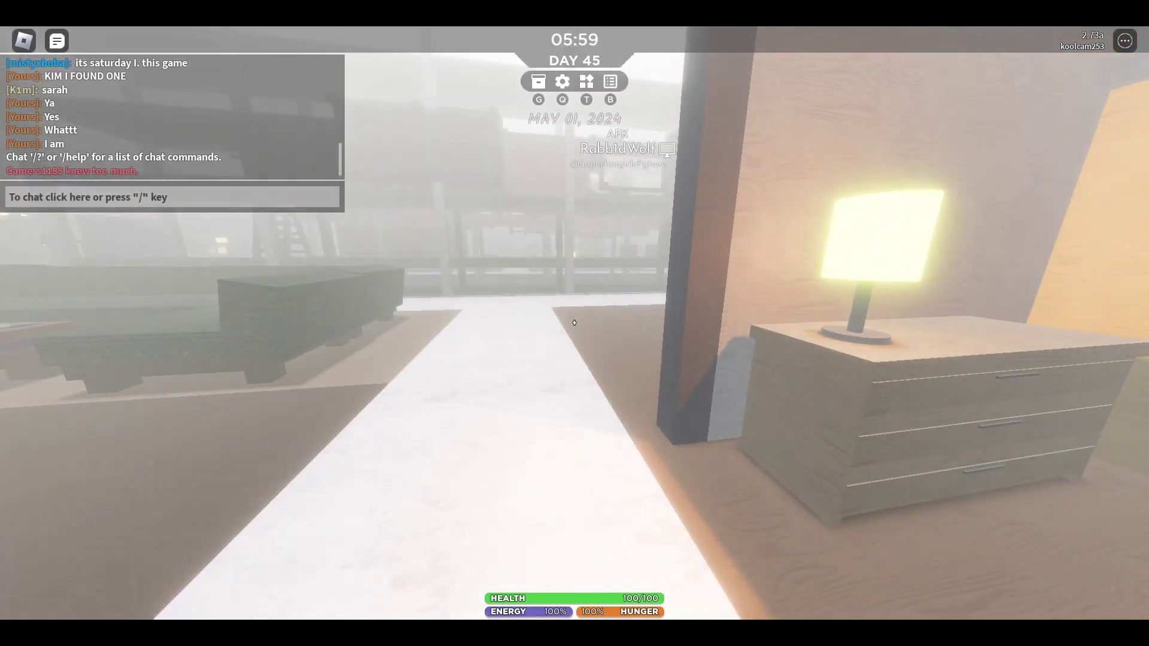
Step: Walk the raised base's walkways past the bench, step ladder, pallets and beds to the Circular Table
key(w)
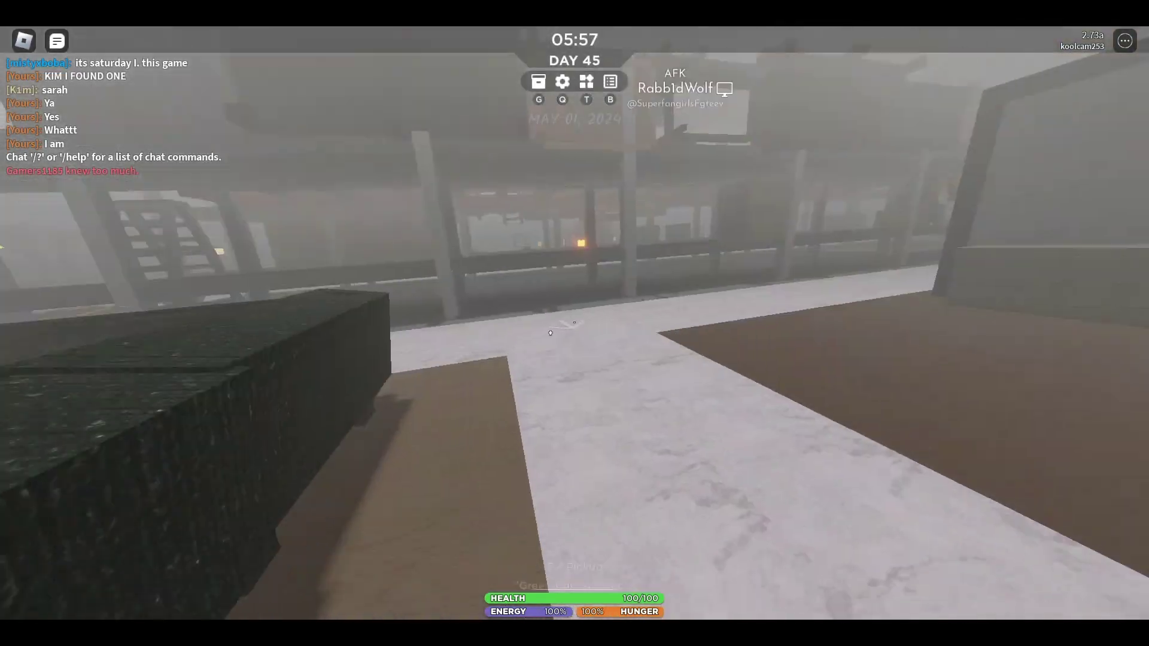
key(w)
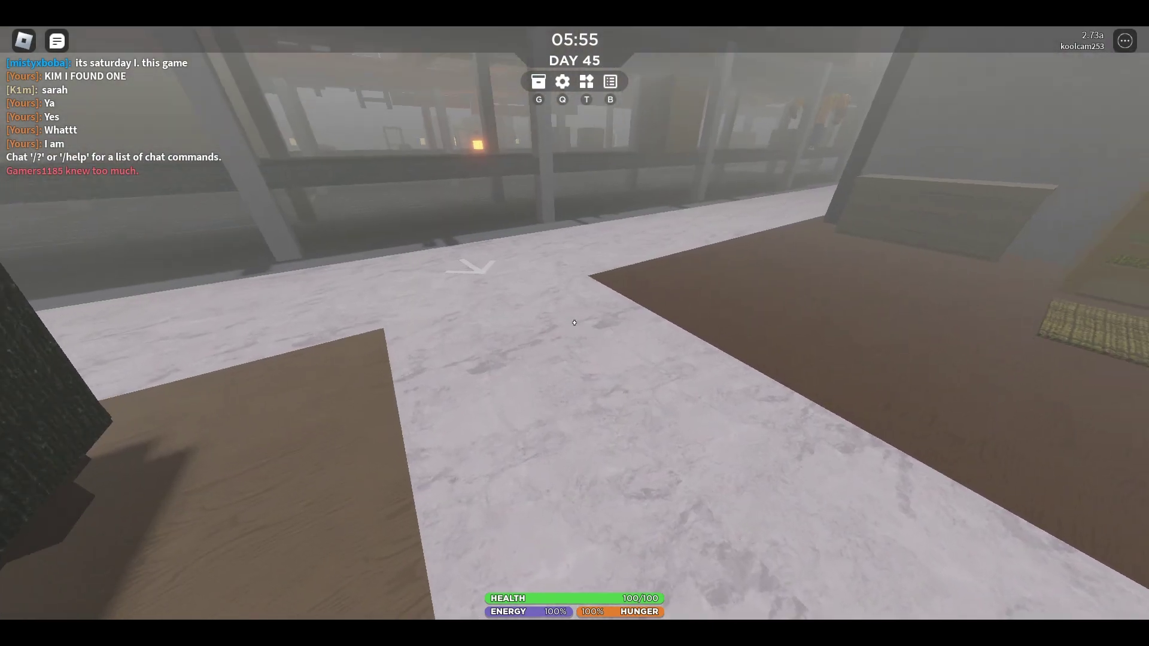
key(w)
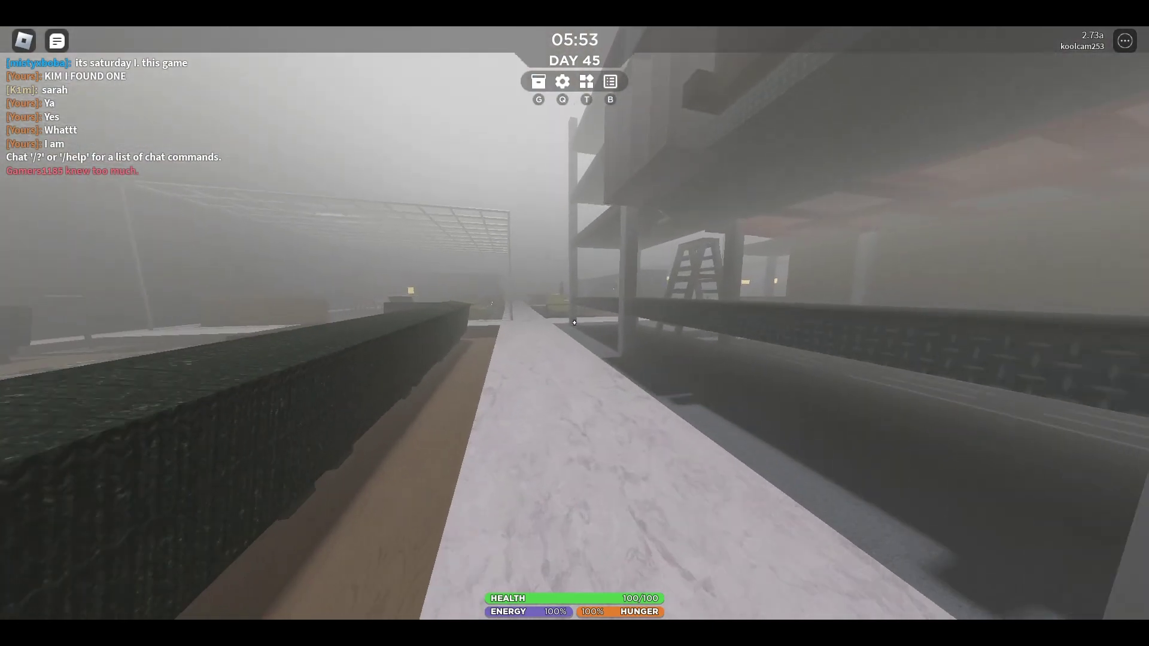
key(w)
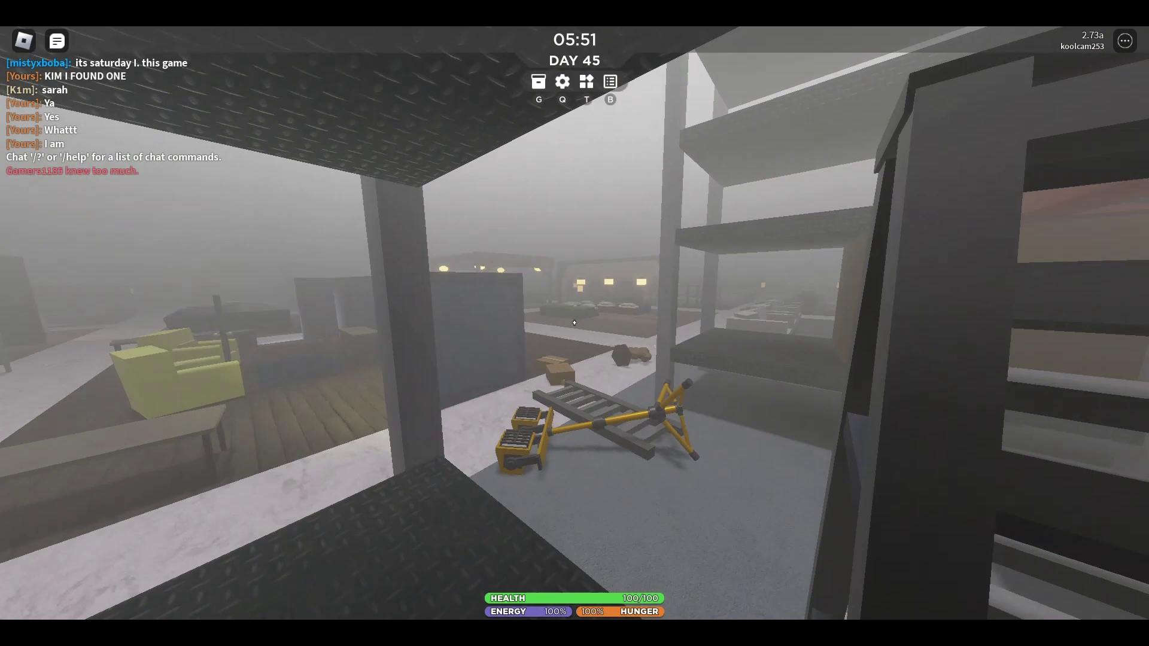
key(w)
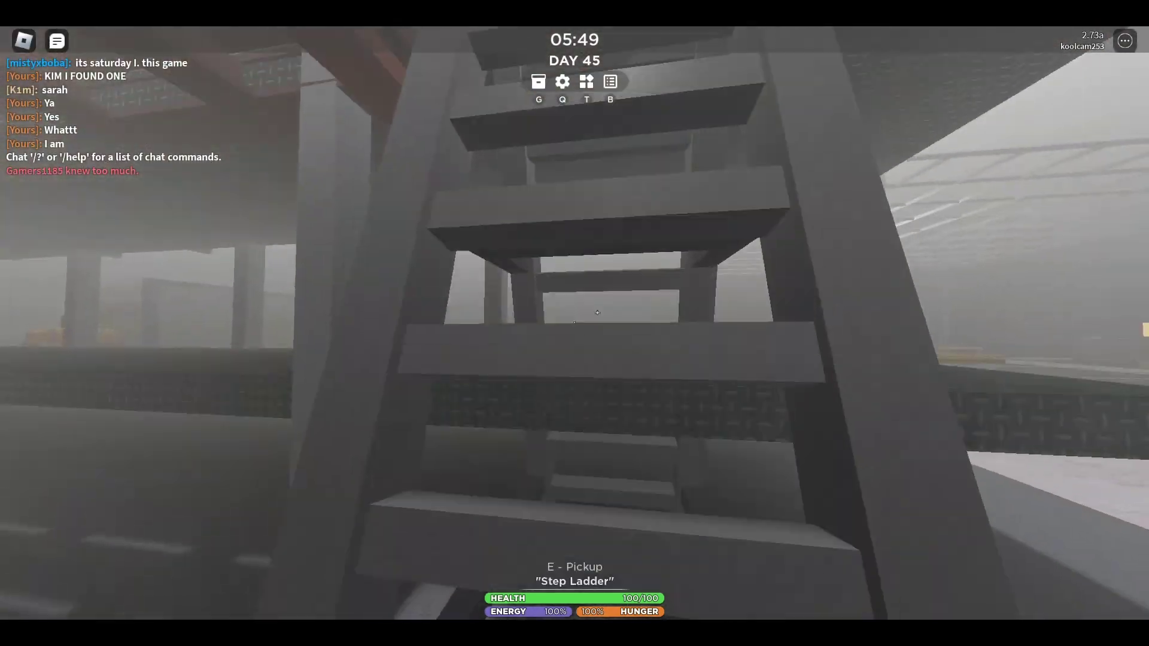
key(w)
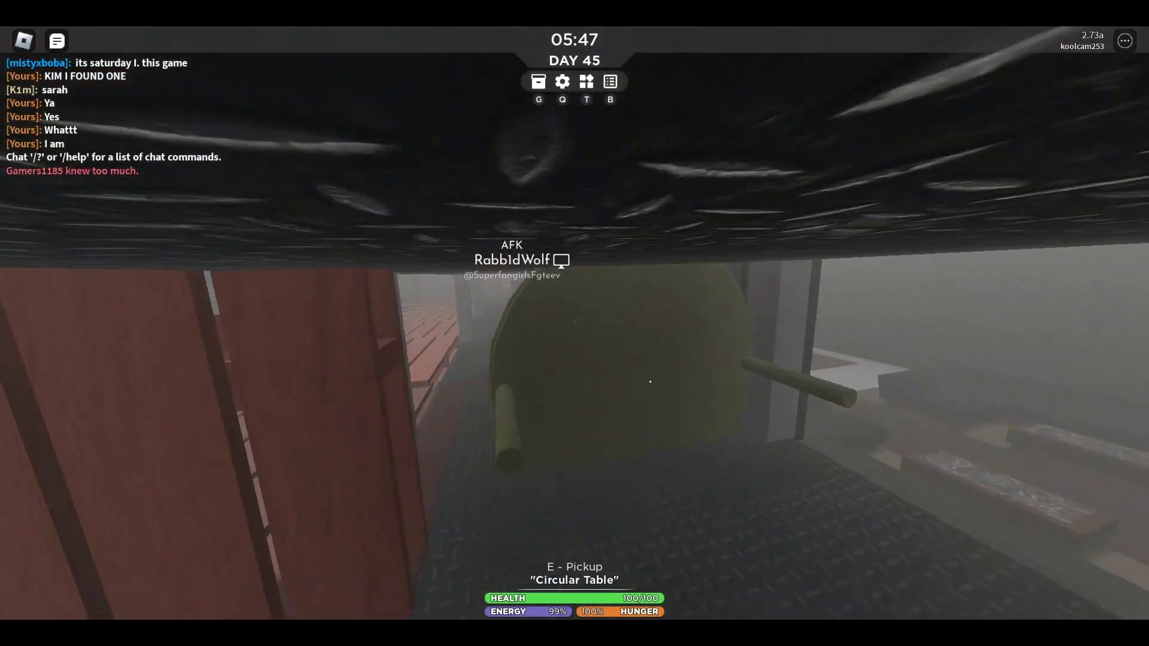
key(w)
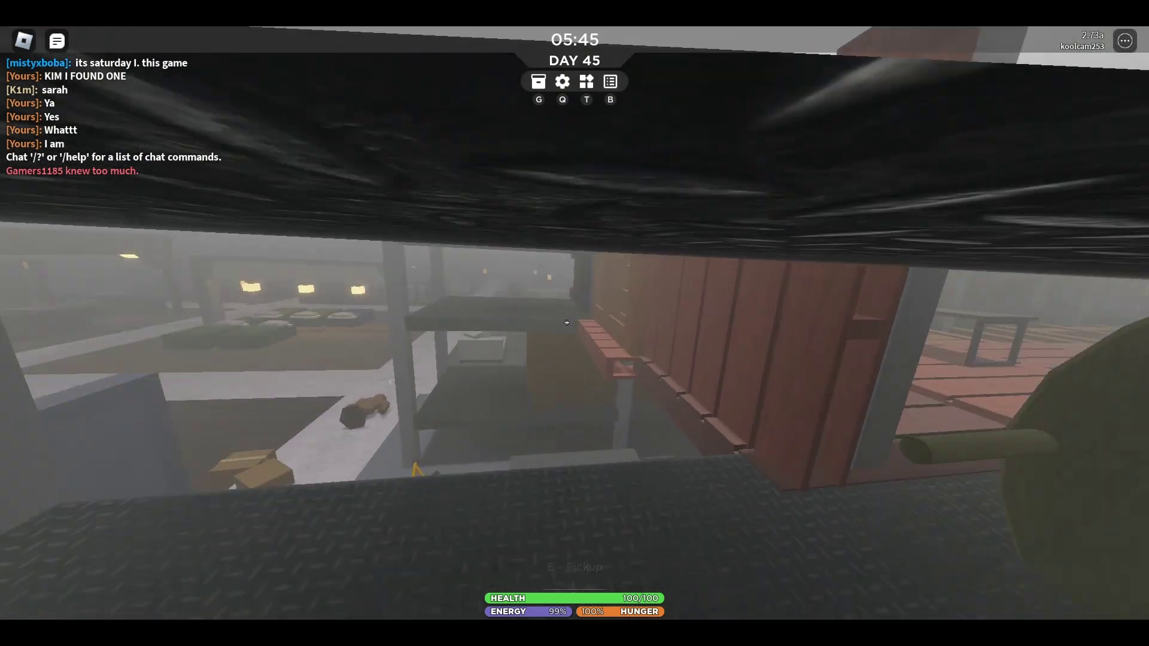
key(w)
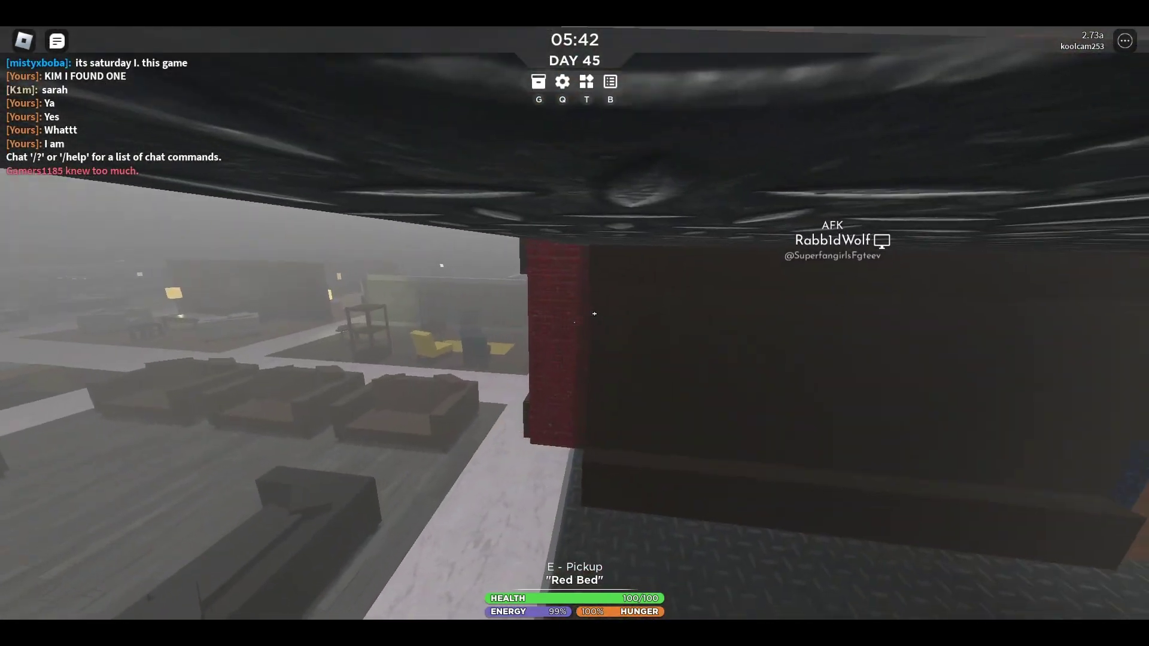
key(w)
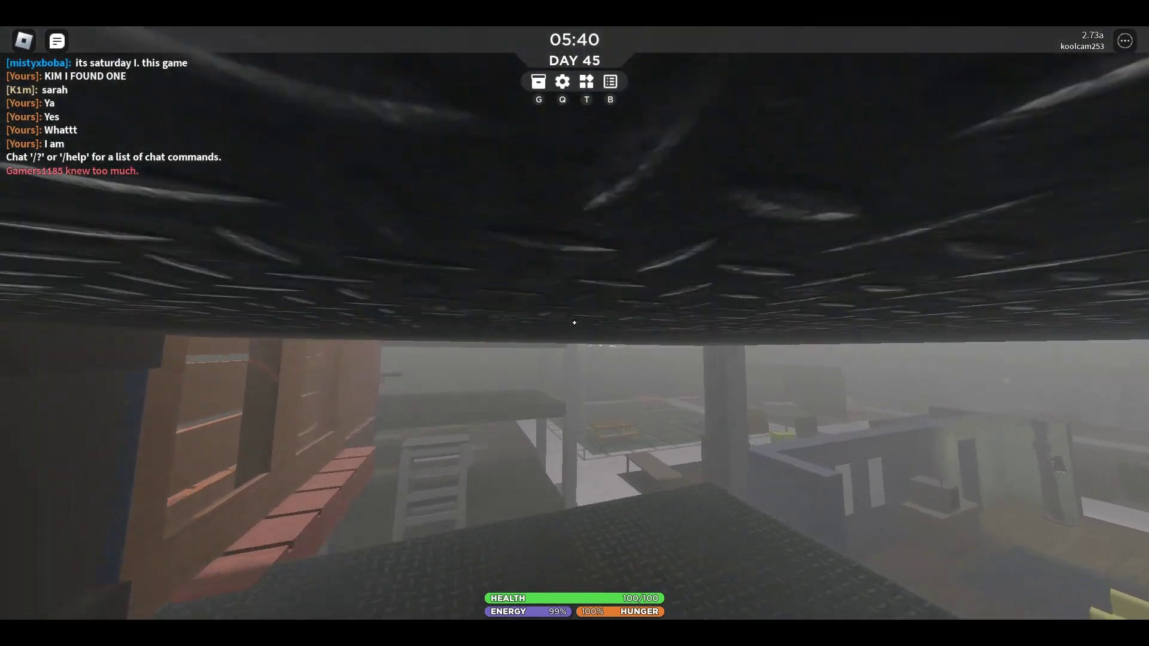
key(w)
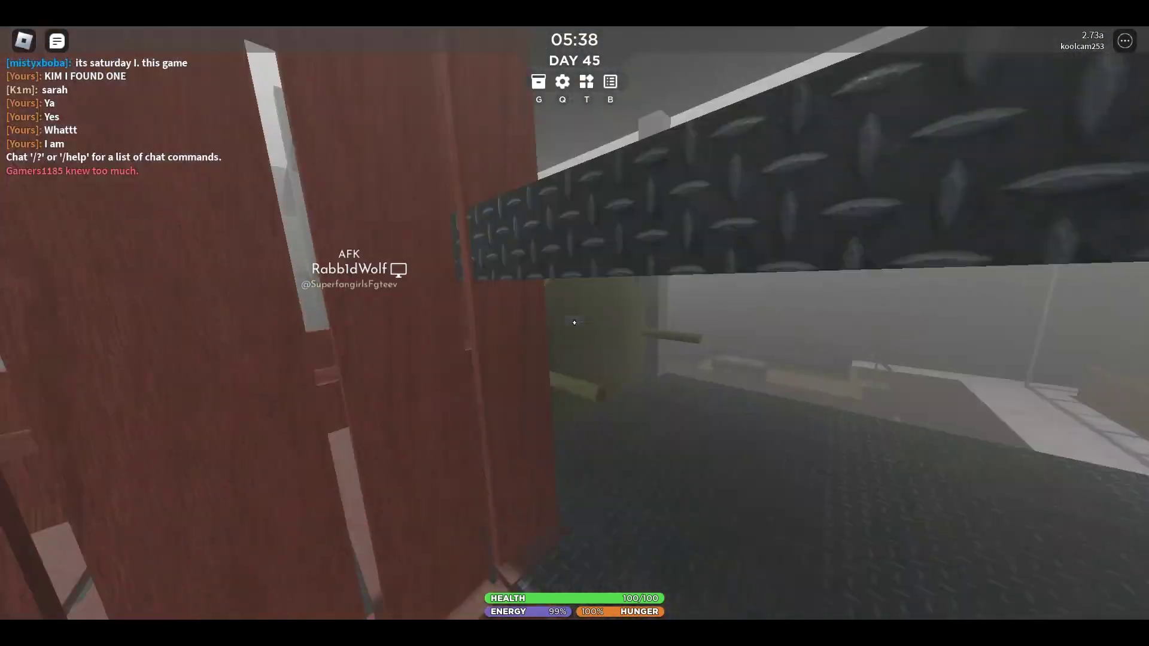
key(s)
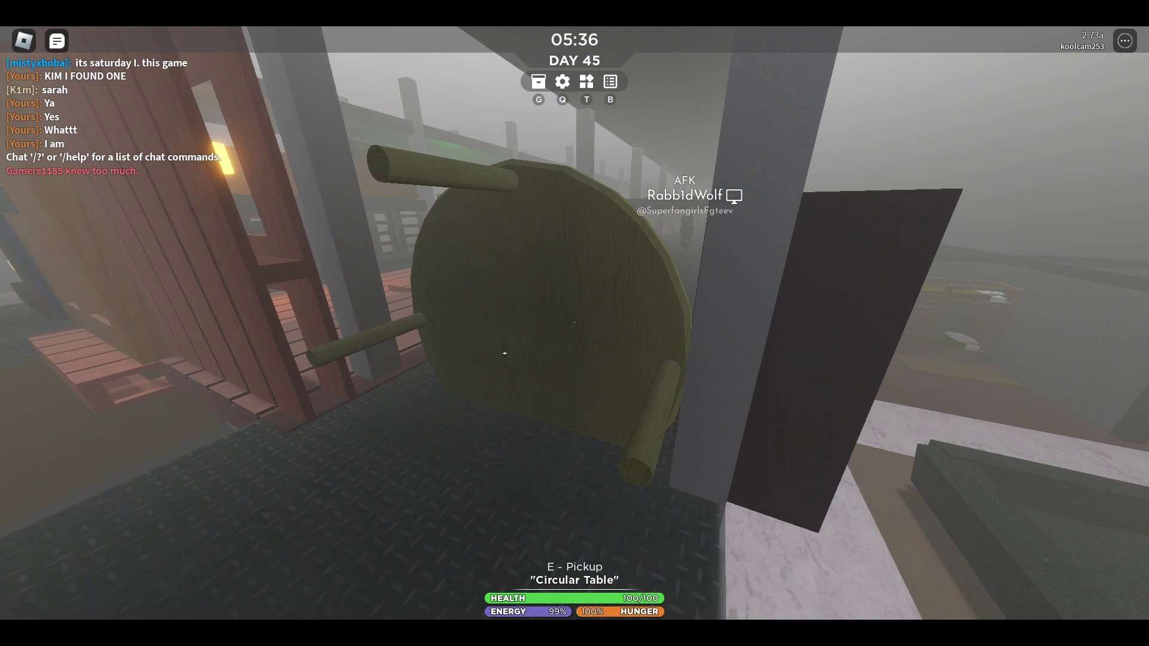
Step: Carry the Circular Table under the overhang, set it down, and walk toward the green-lit shelving
key(w)
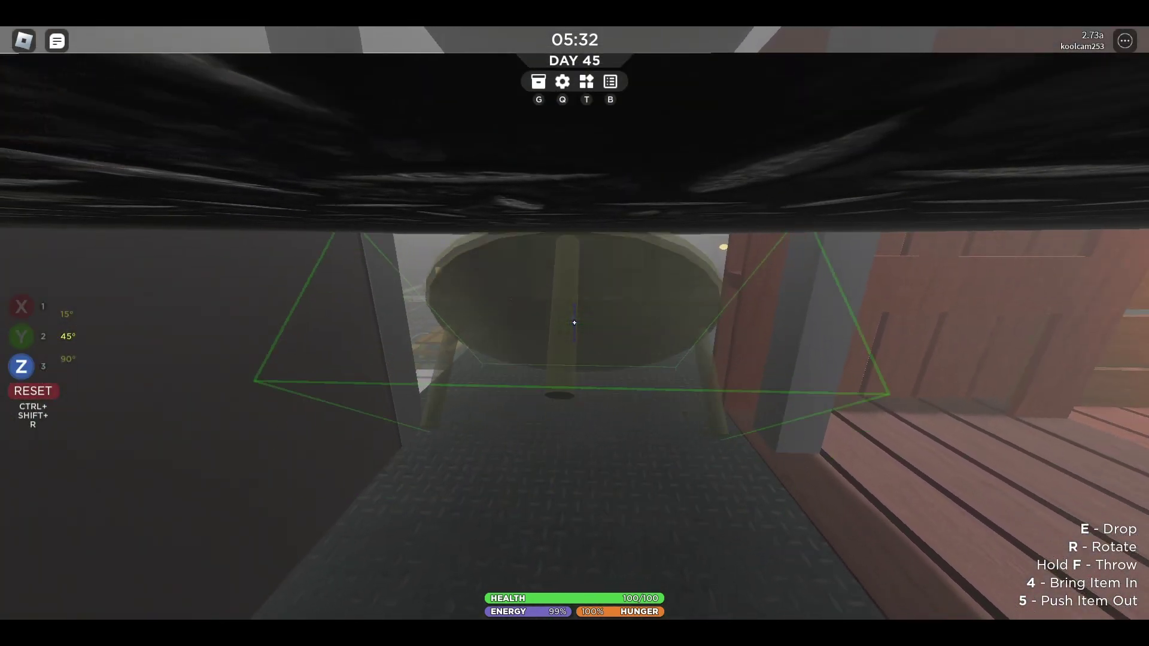
key(e)
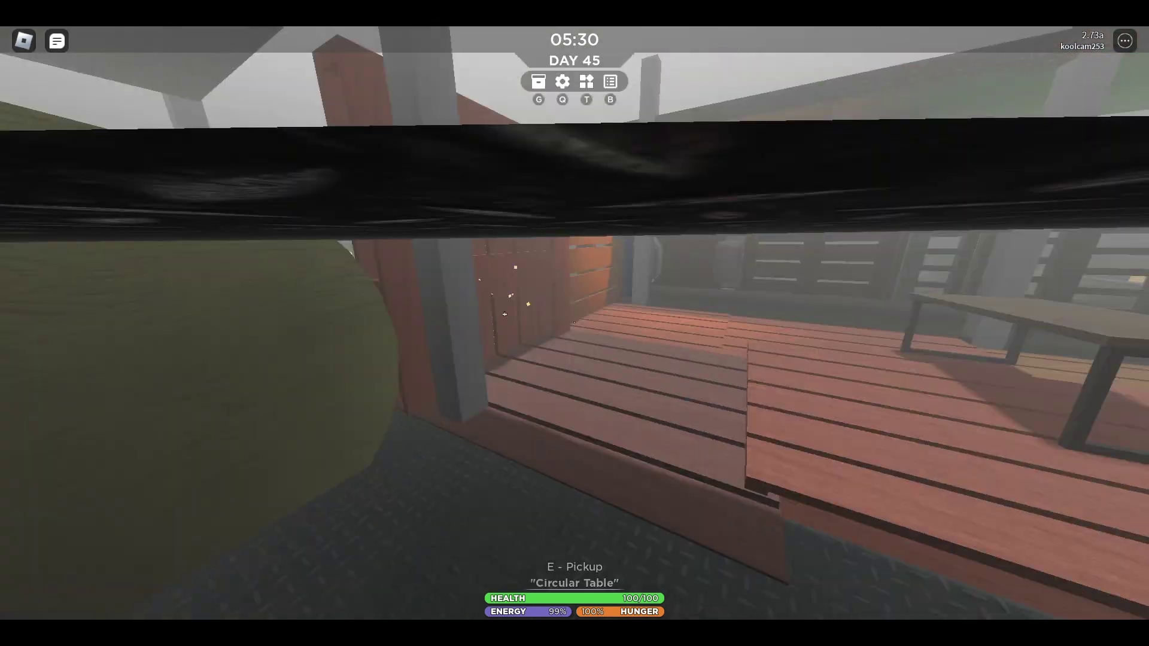
key(w)
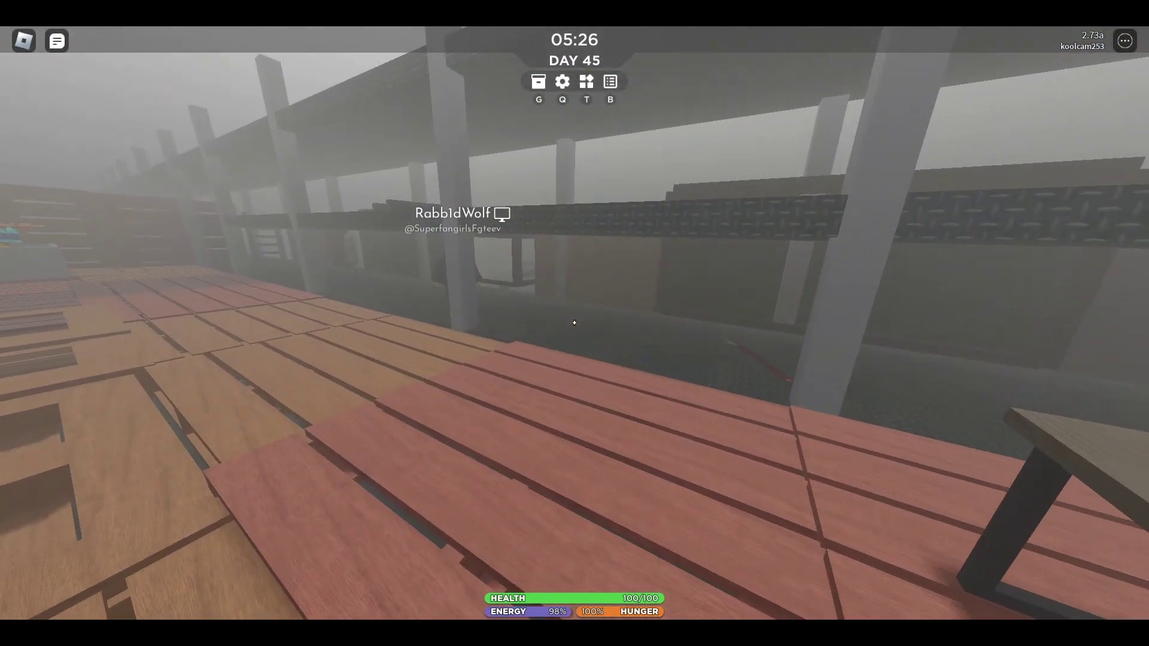
key(w)
key(w)
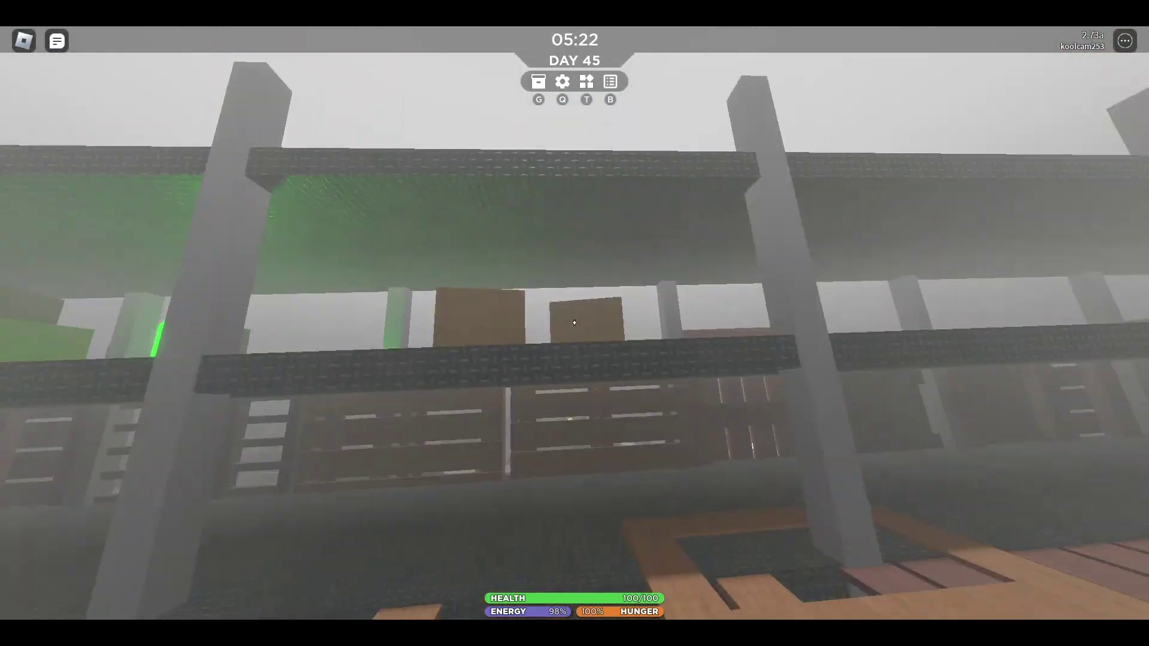
Step: Cross the long wooden walkway past the railing toward another player and the wooden crates
key(w)
key(w)
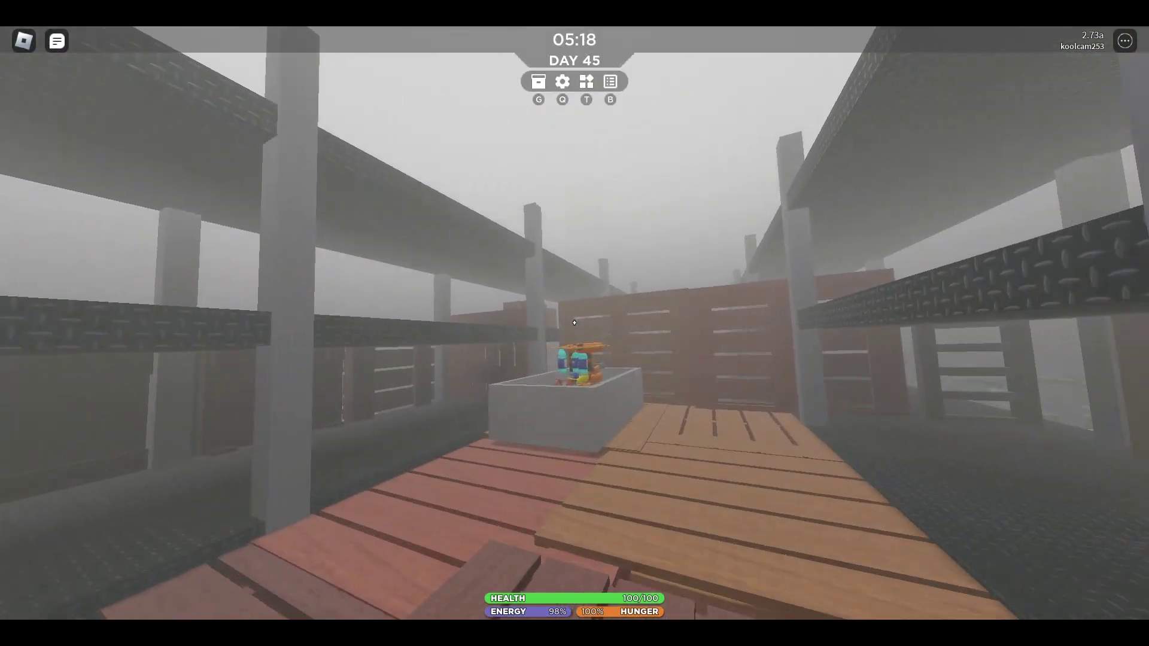
key(w)
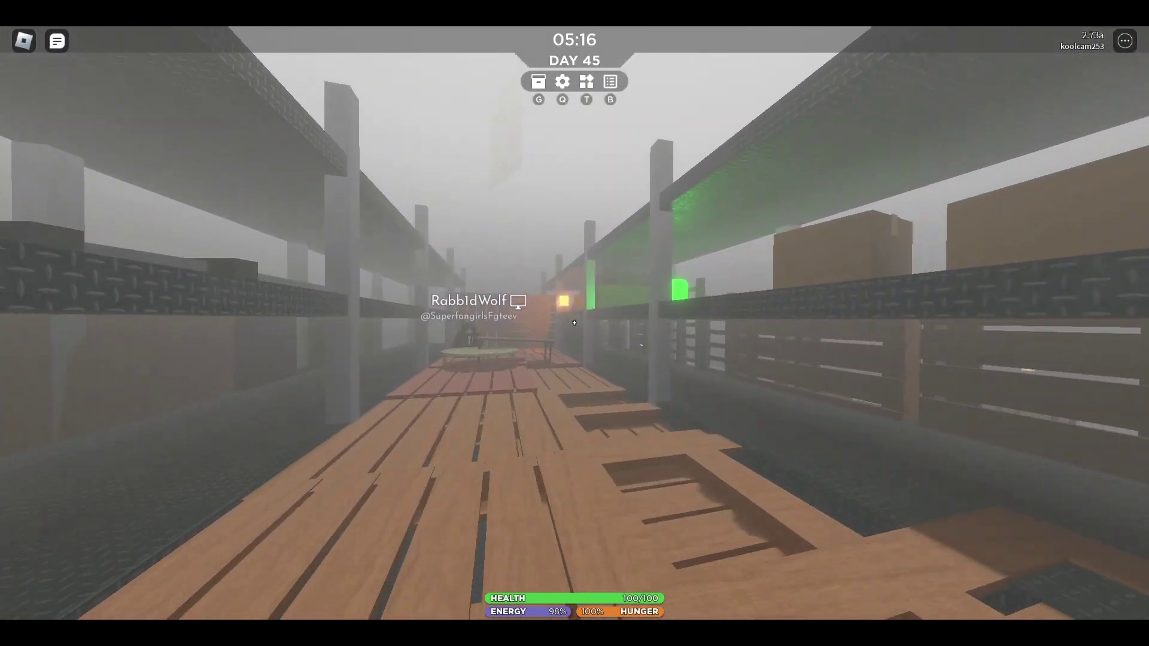
key(w)
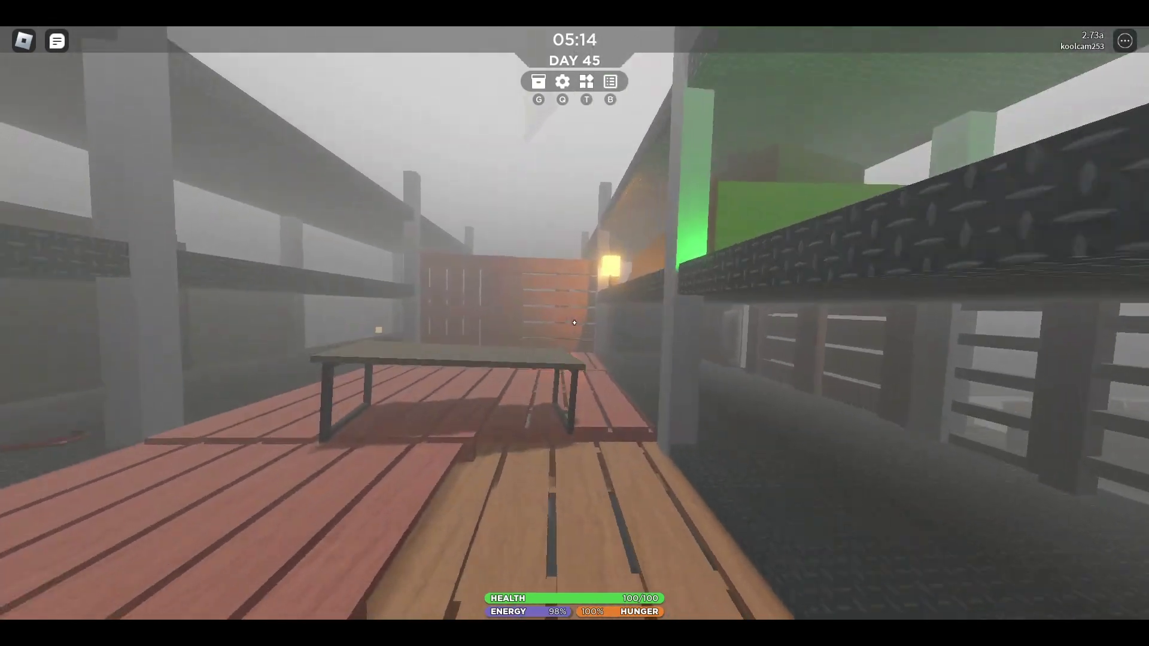
key(w)
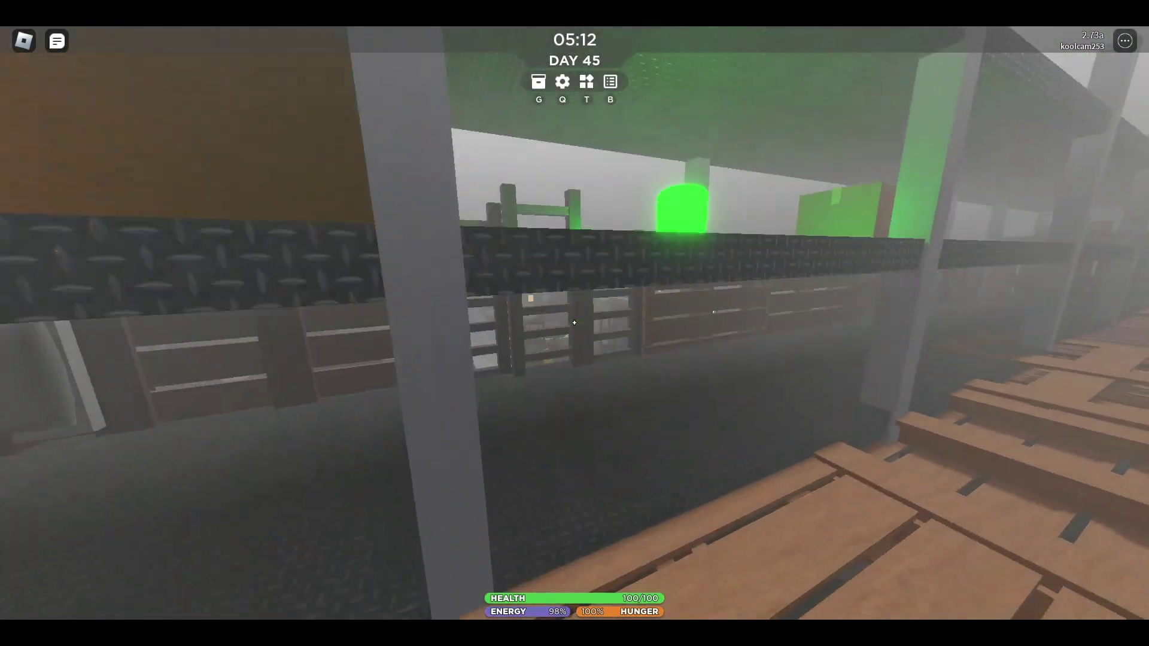
key(w)
key(w)
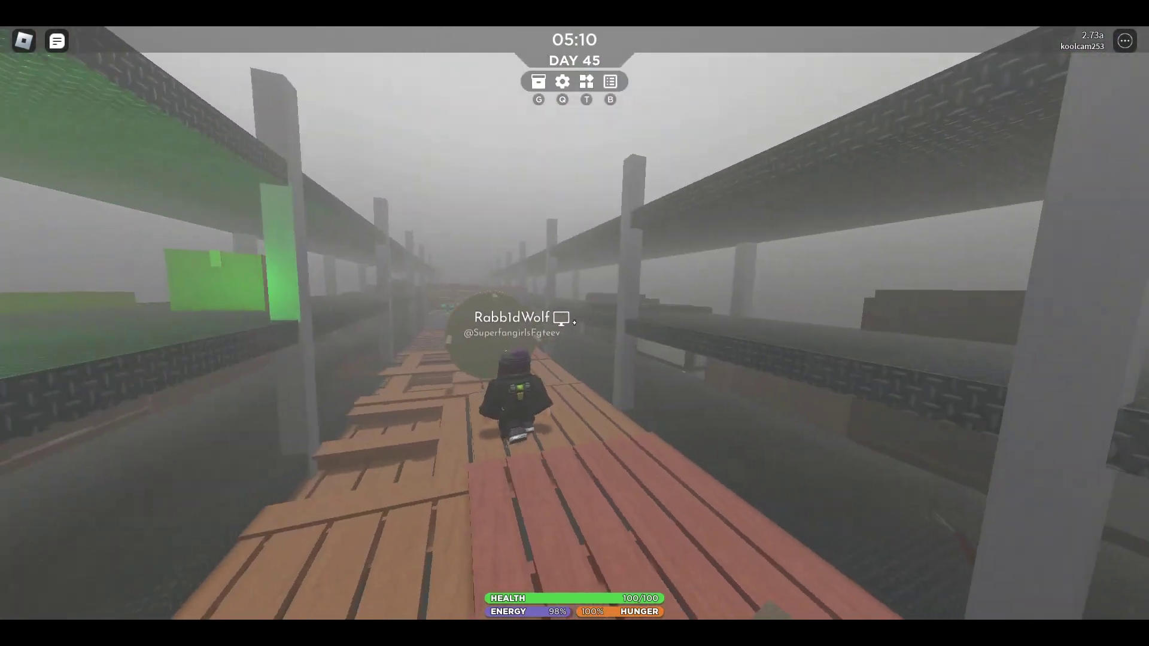
key(w)
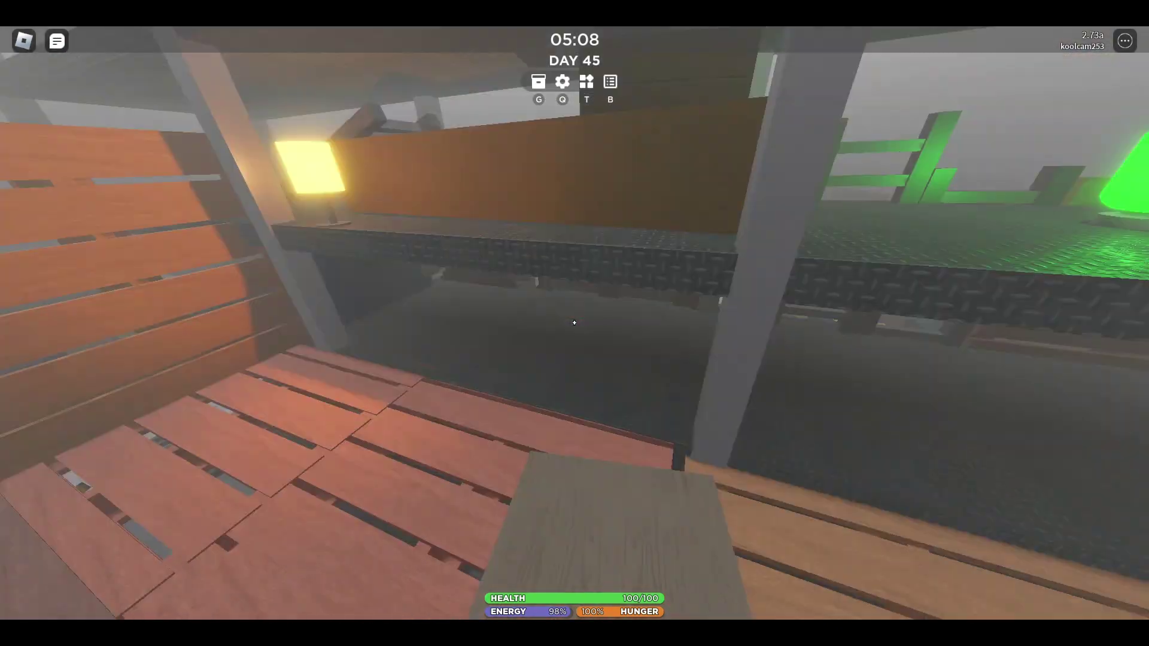
key(w)
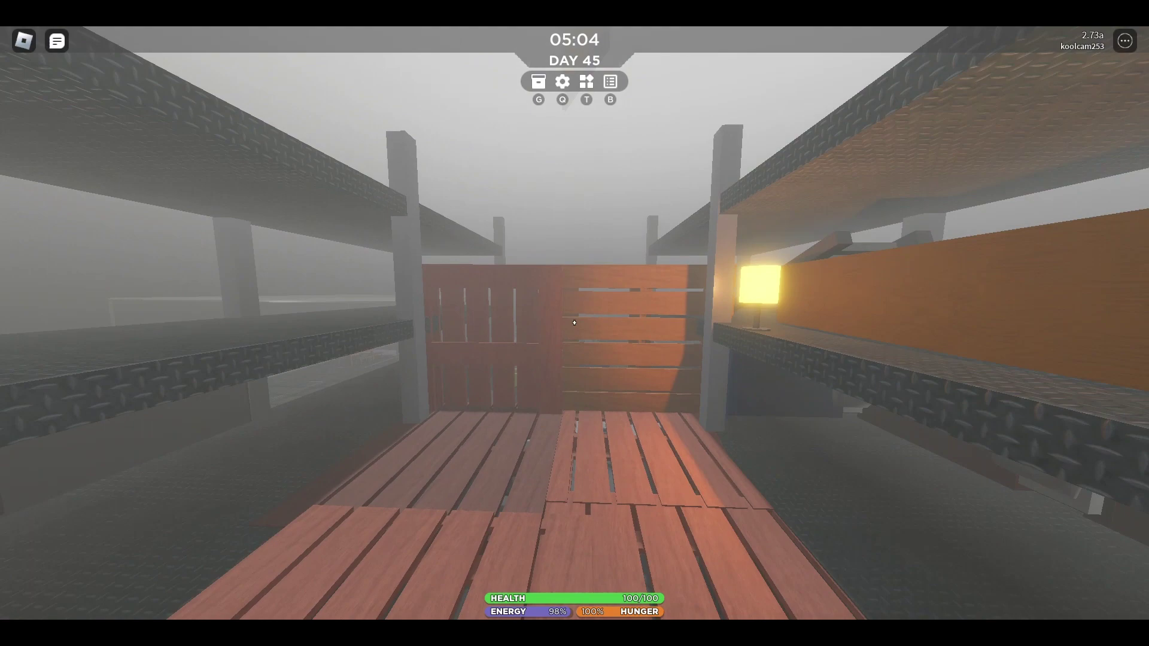
Step: Leave the base via the pallets, dropping to ground level onto the white path
key(w)
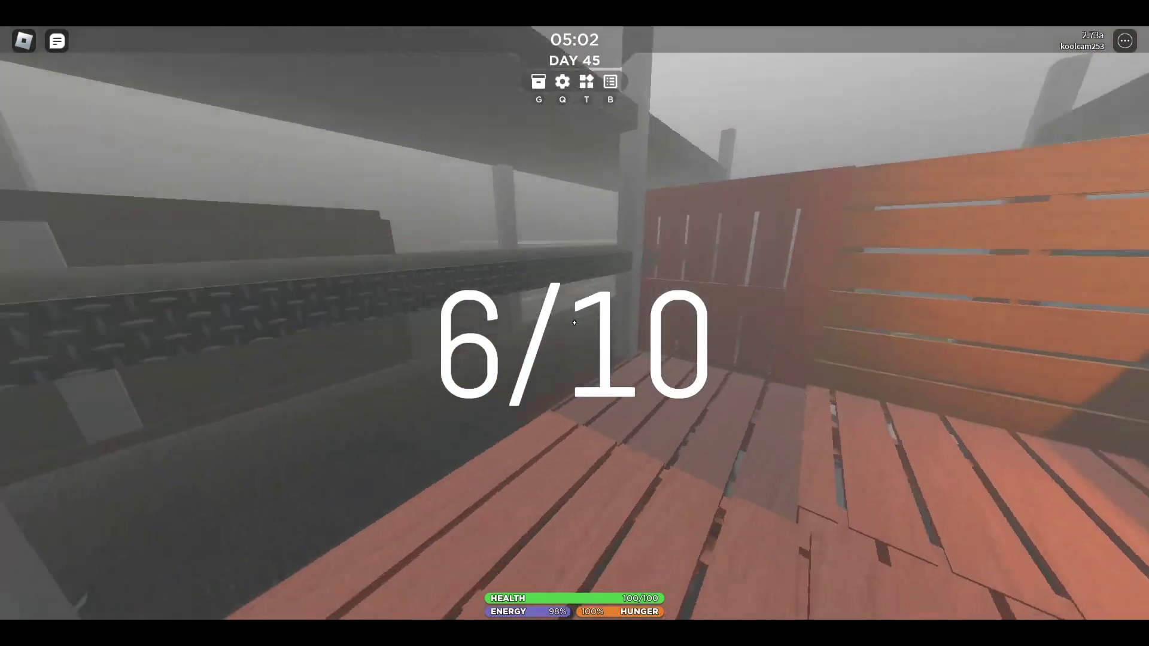
key(w)
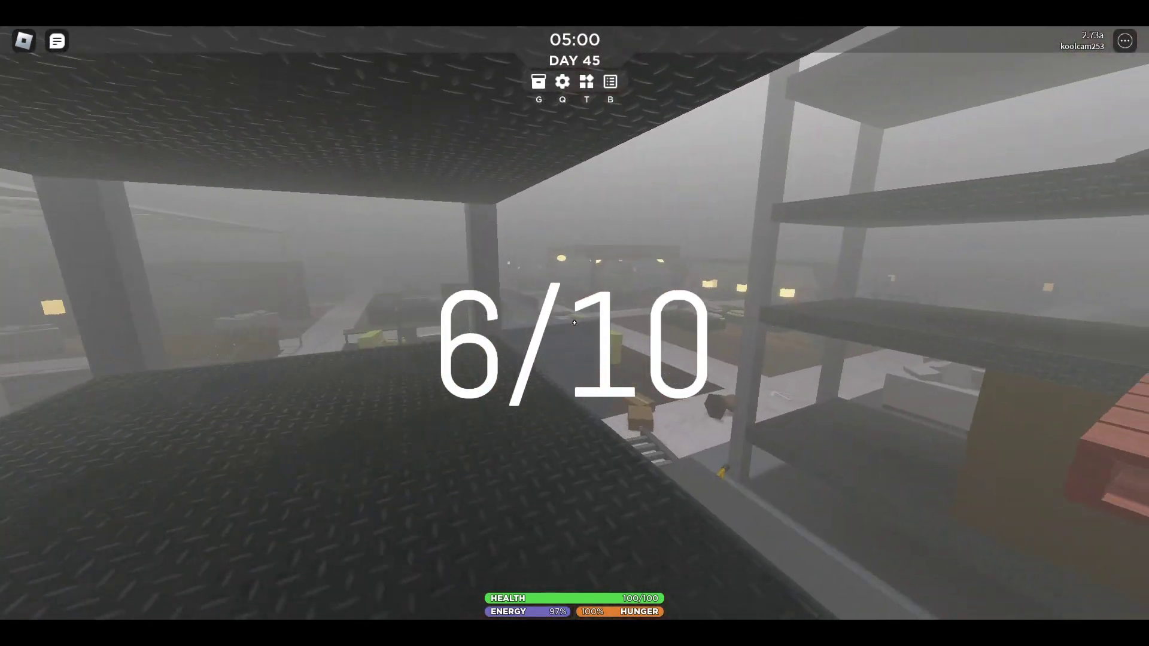
key(w)
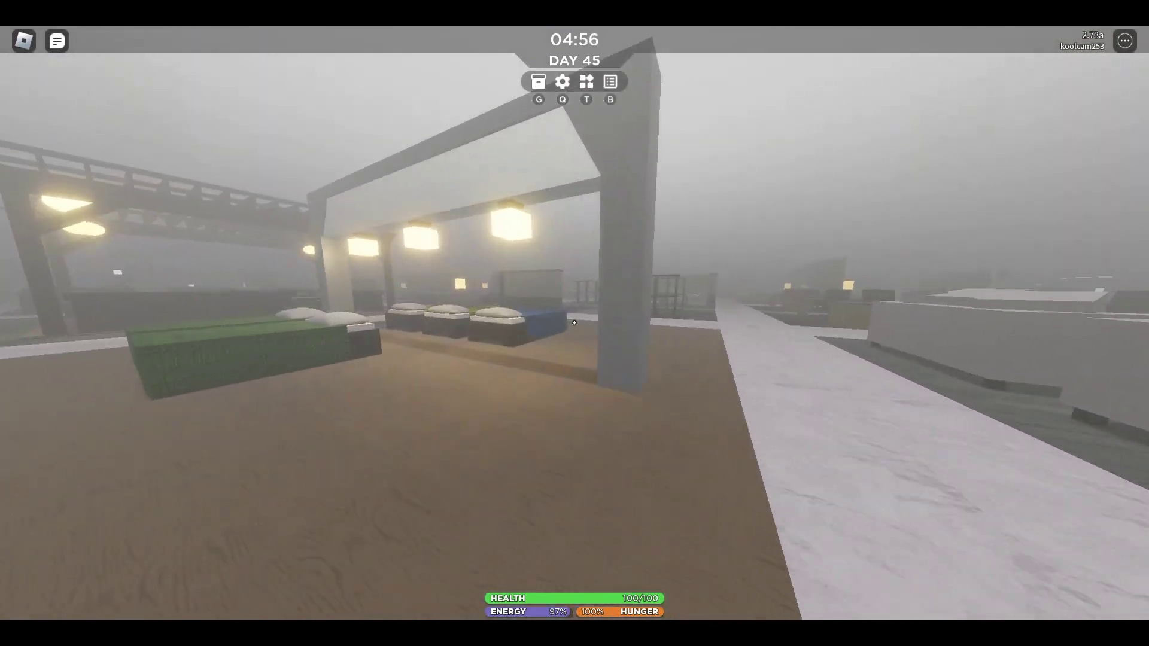
Step: Walk past the shelter, beds and armchair lounge to the picnic table on the green floor
key(w)
key(w)
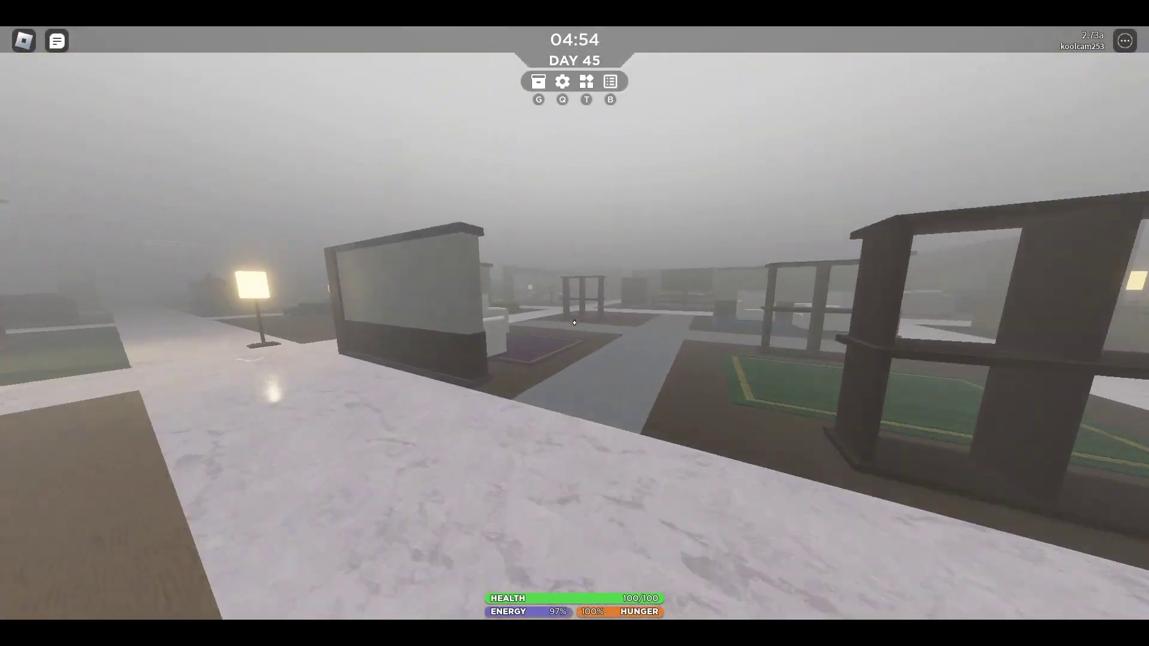
key(w)
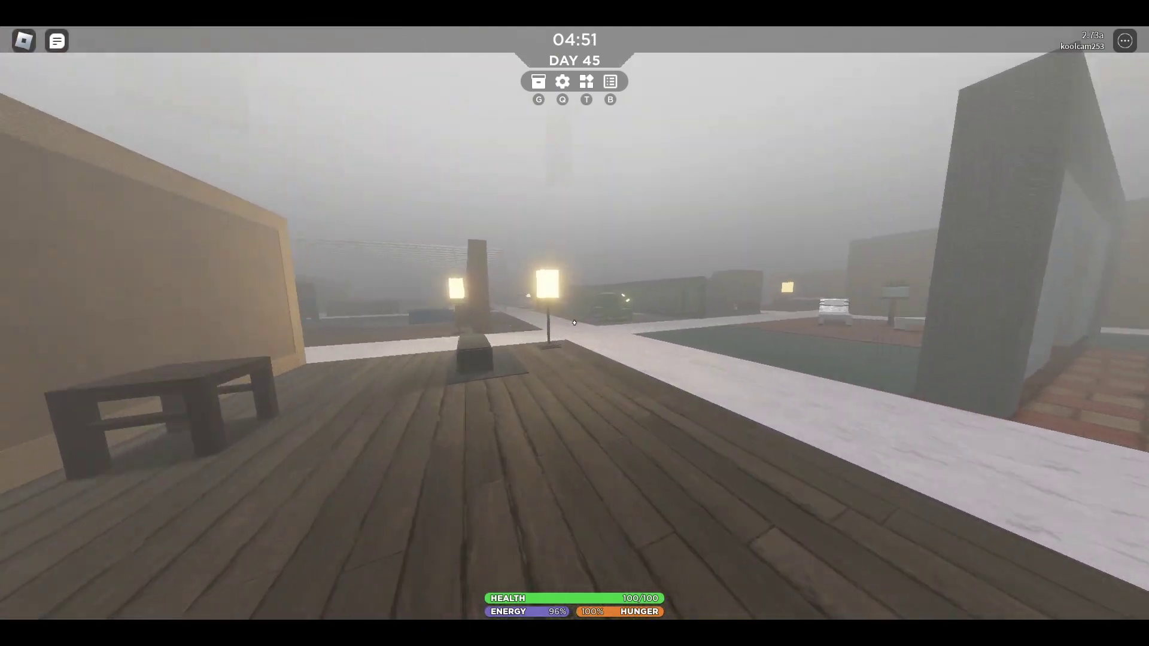
key(w)
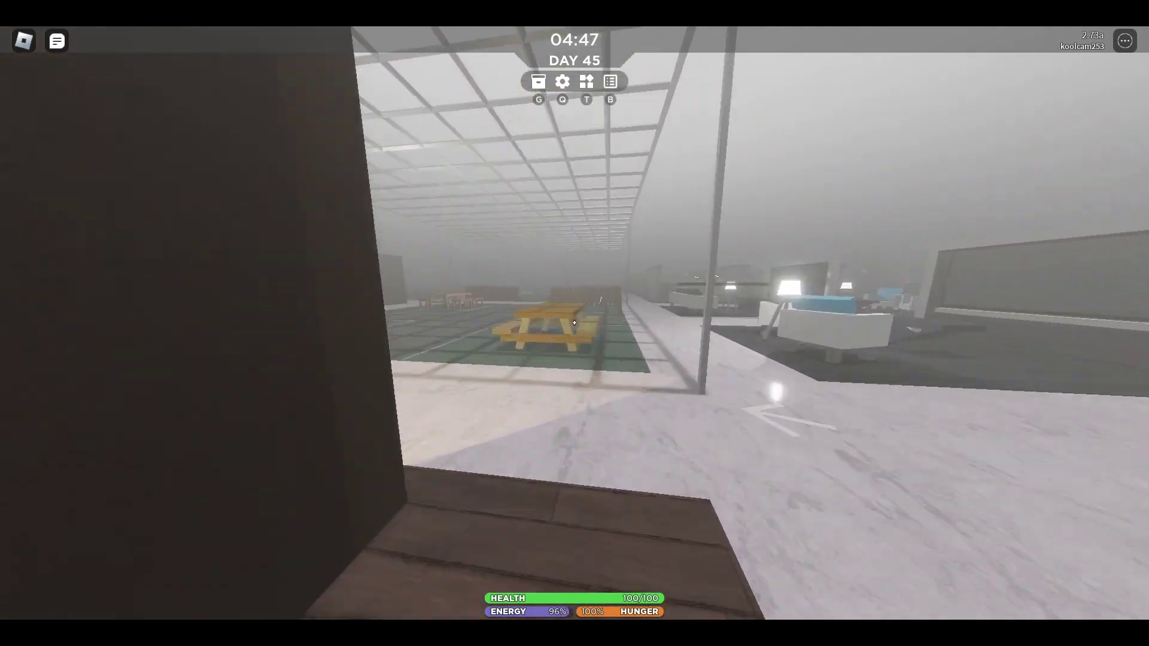
key(w)
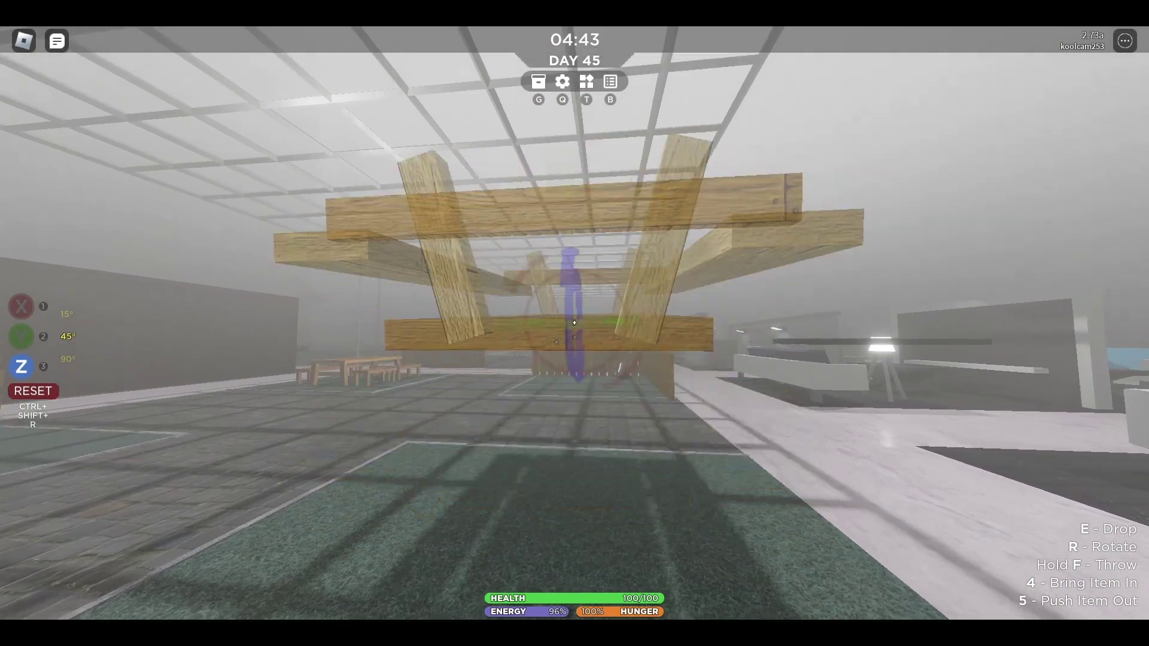
Step: Jump to look down on the picnic table from above
key(space)
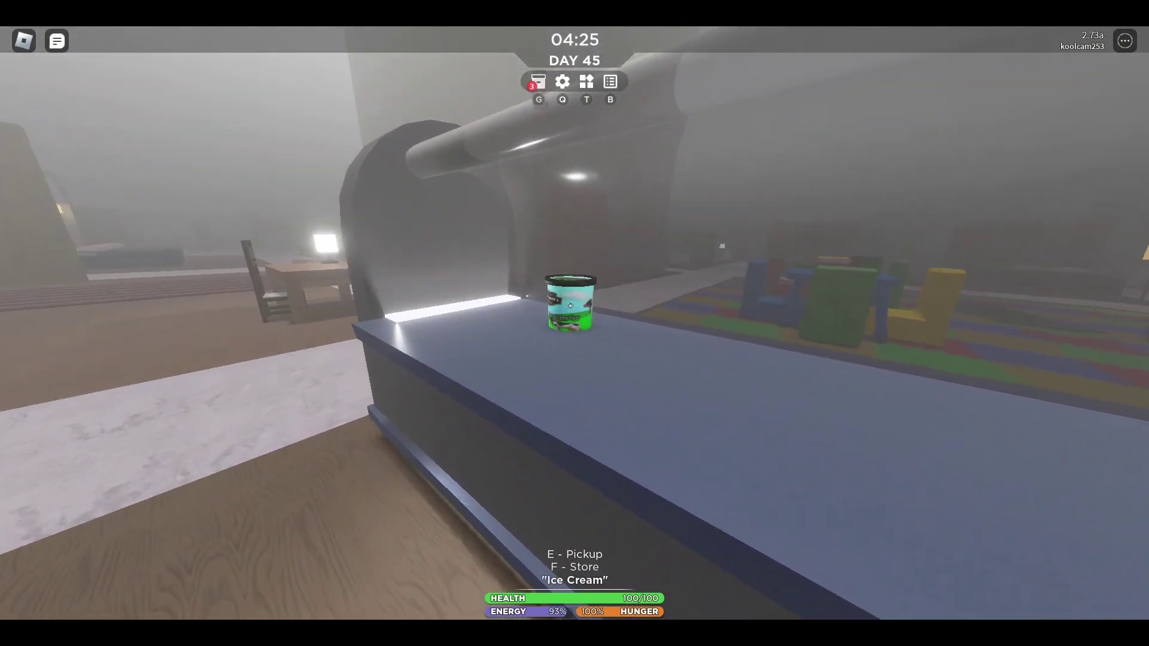
Step: Tour the foam-mat play area past the green playtable, slide and blue beanbag to the counter
key(w)
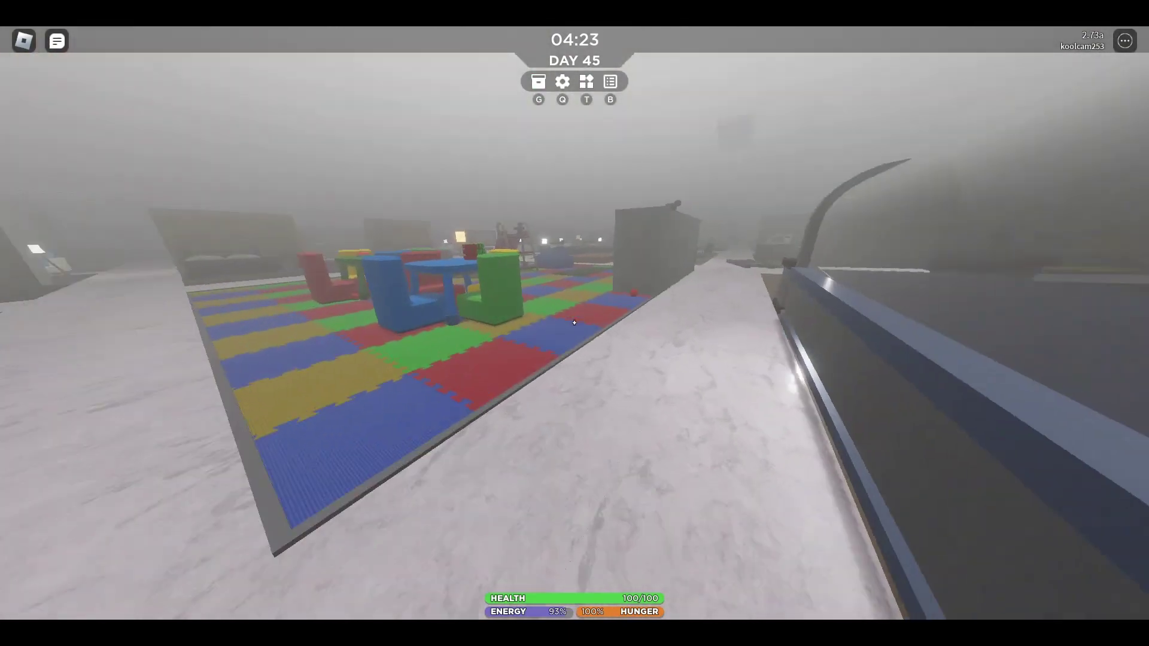
key(w)
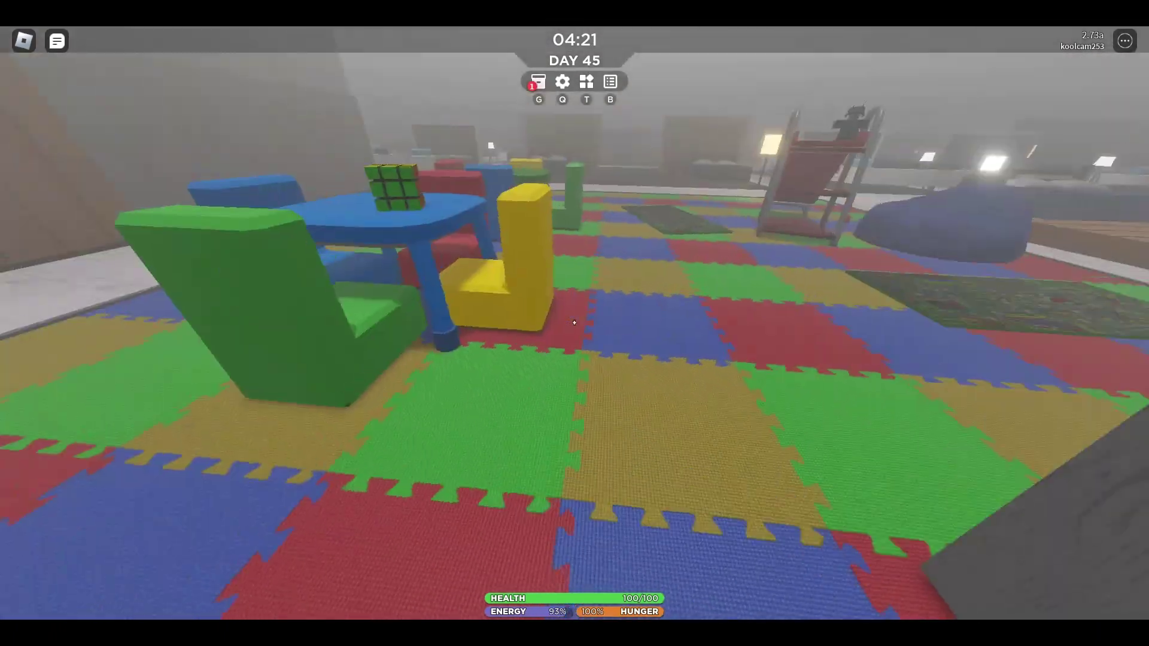
key(w)
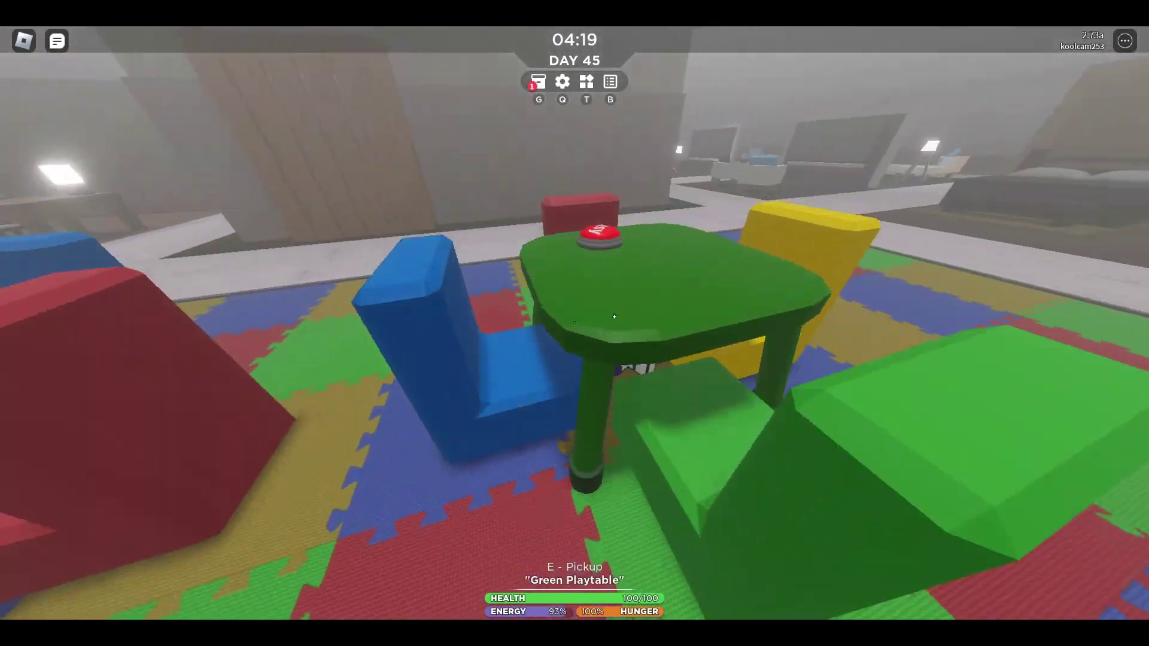
key(w)
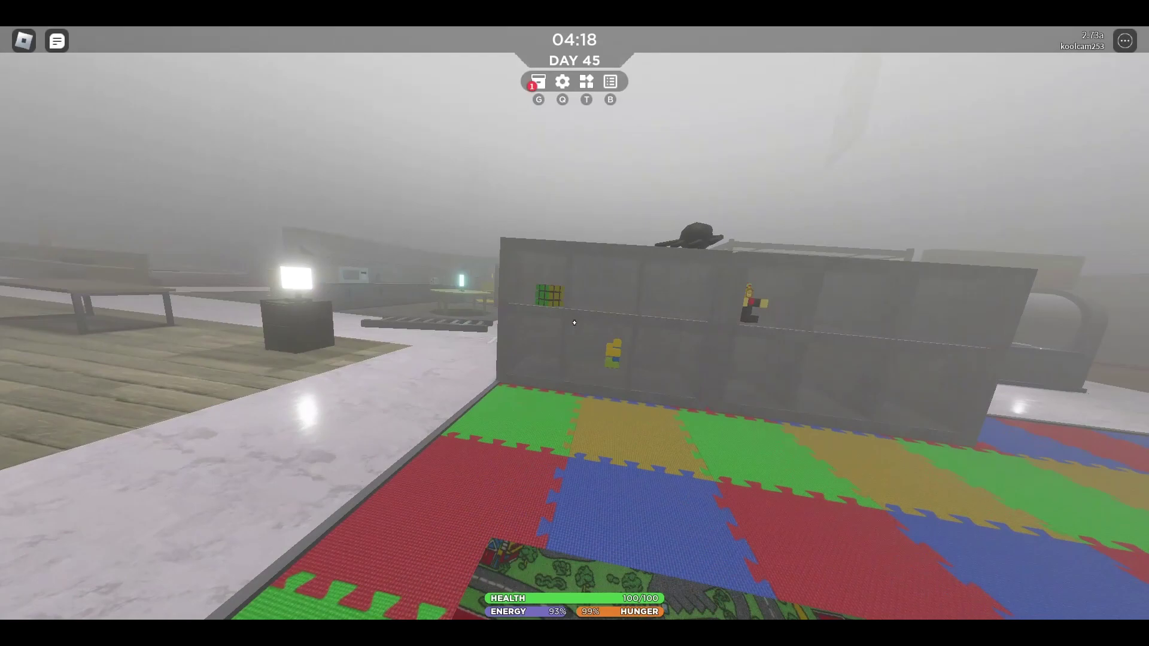
key(w)
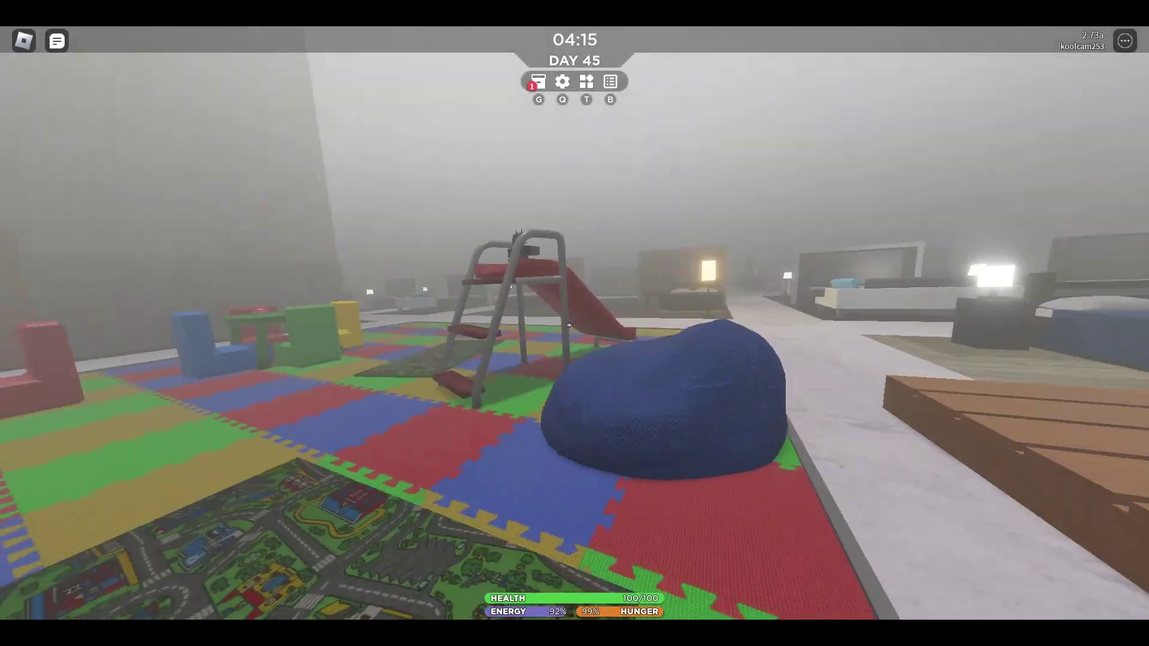
key(w)
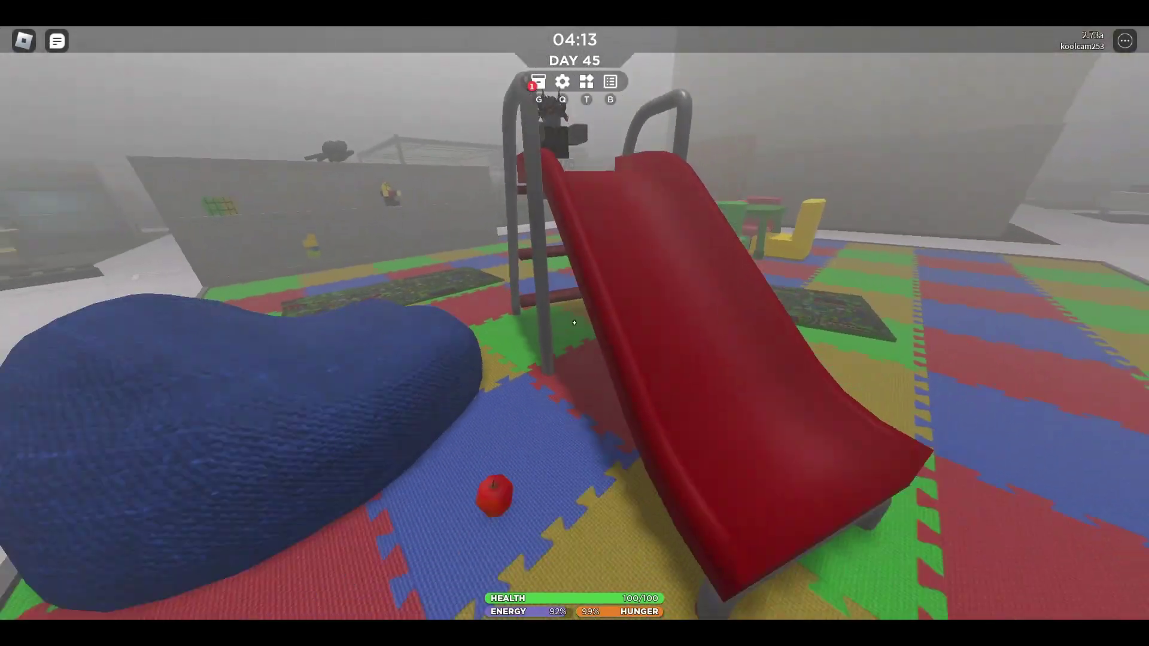
key(w)
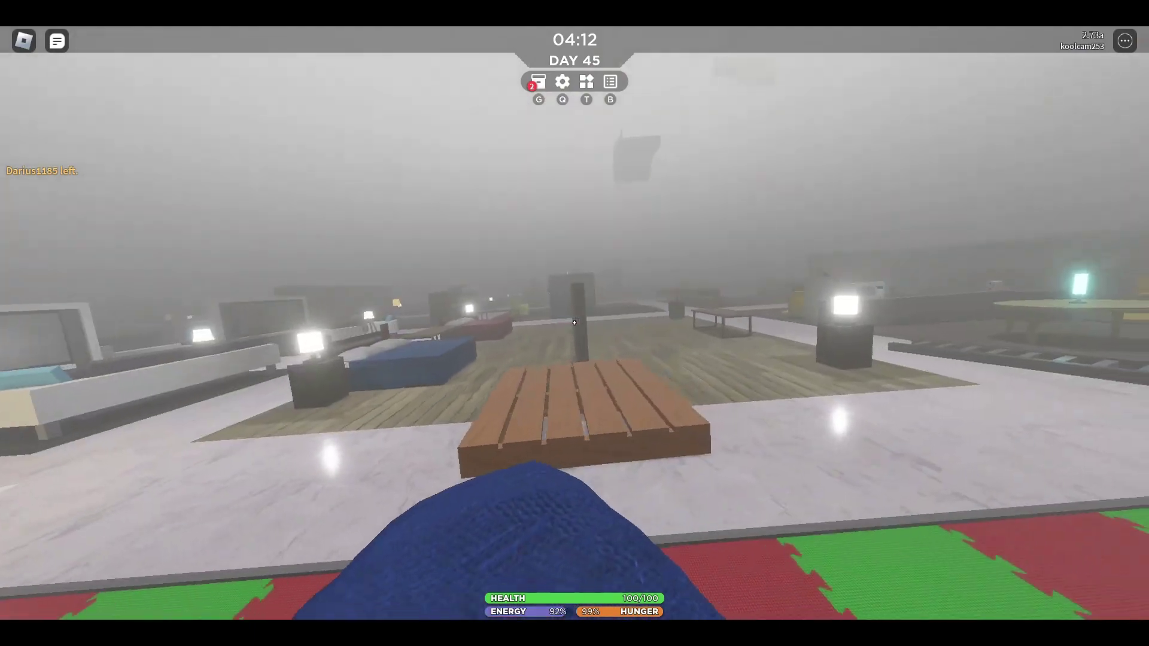
key(w)
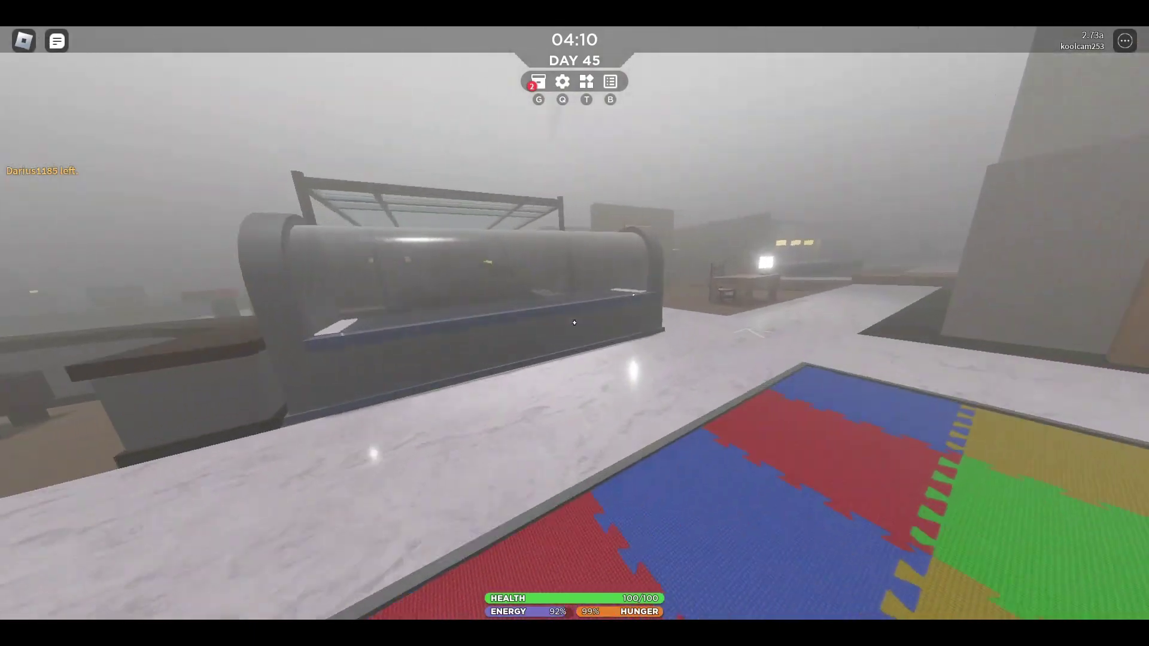
key(w)
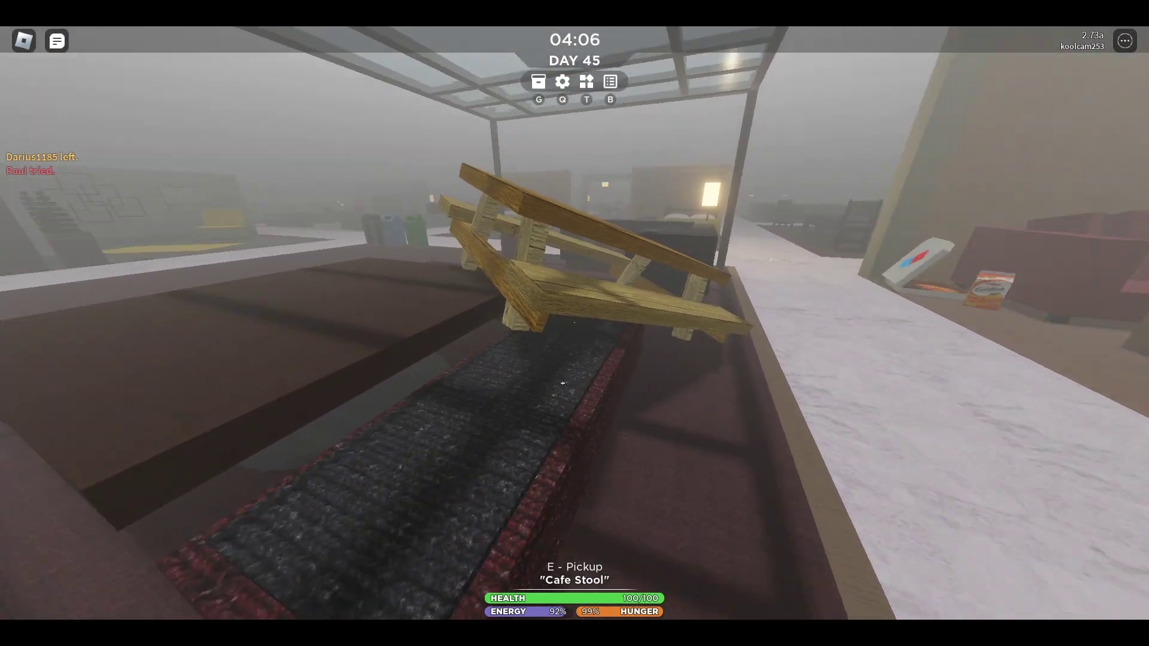
Step: Go to the pizza box and store the Fish Crackers in the inventory
key(w)
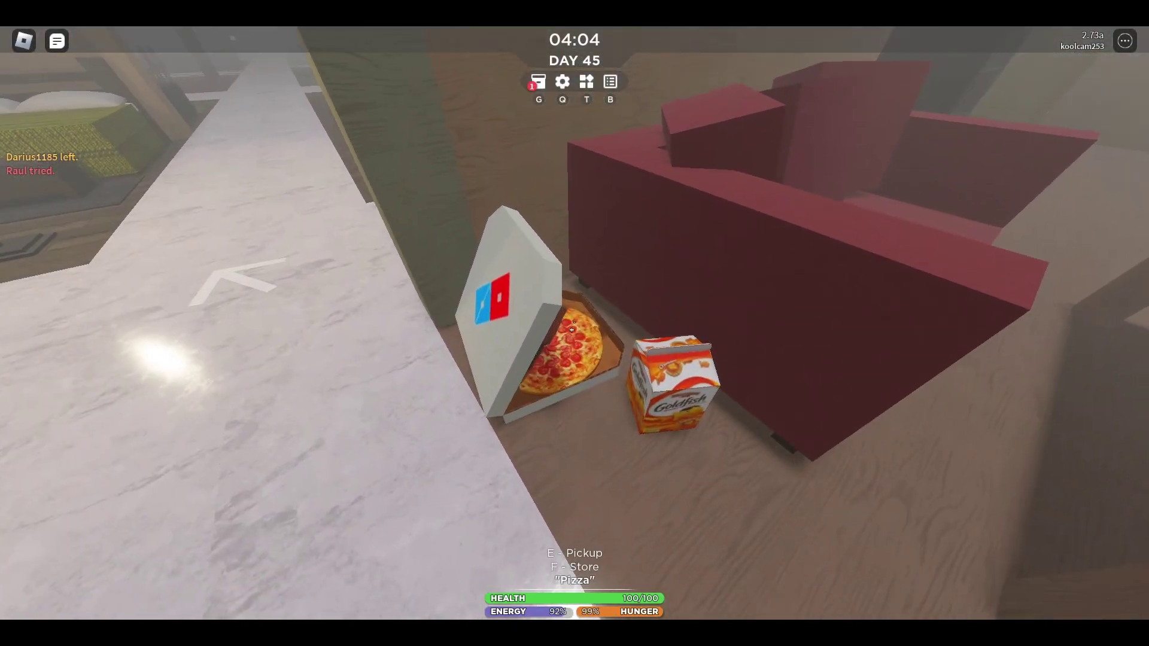
key(g)
key(w)
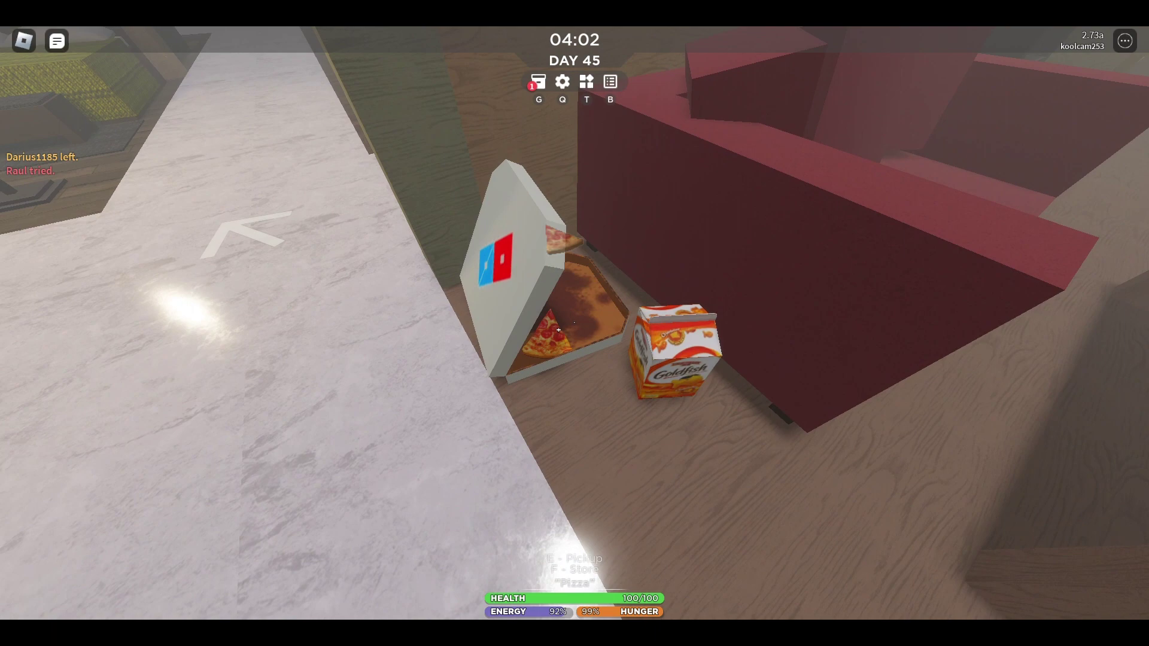
key(g)
key(f)
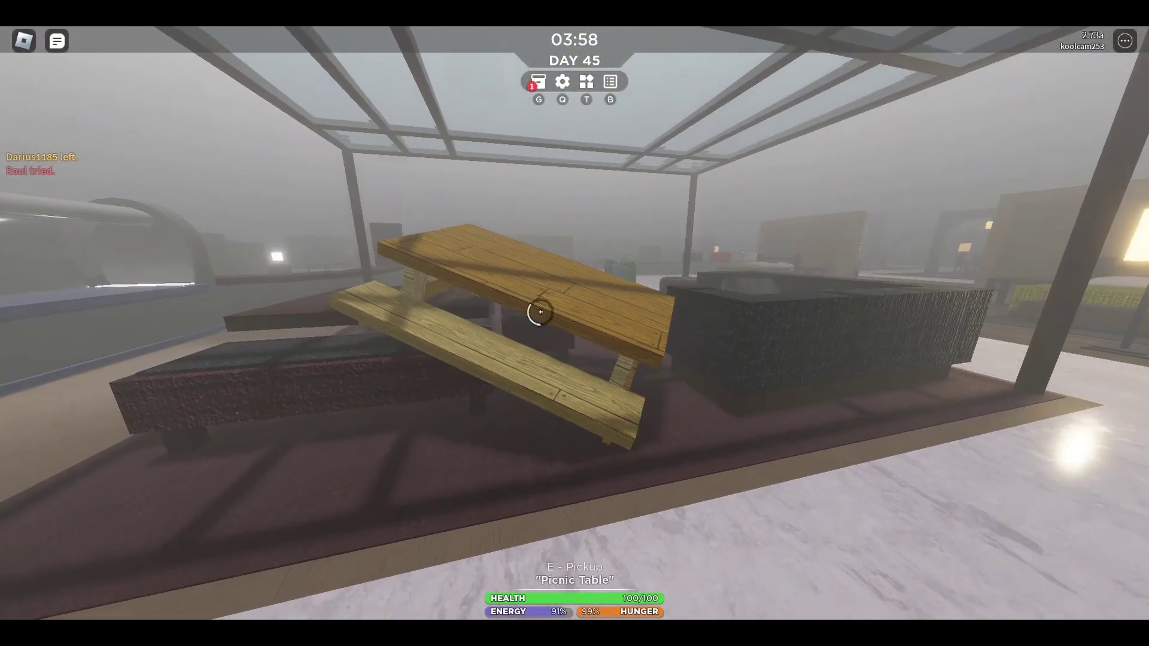
Step: Pick up the picnic table and look at it tilted where it landed
key(e)
key(w)
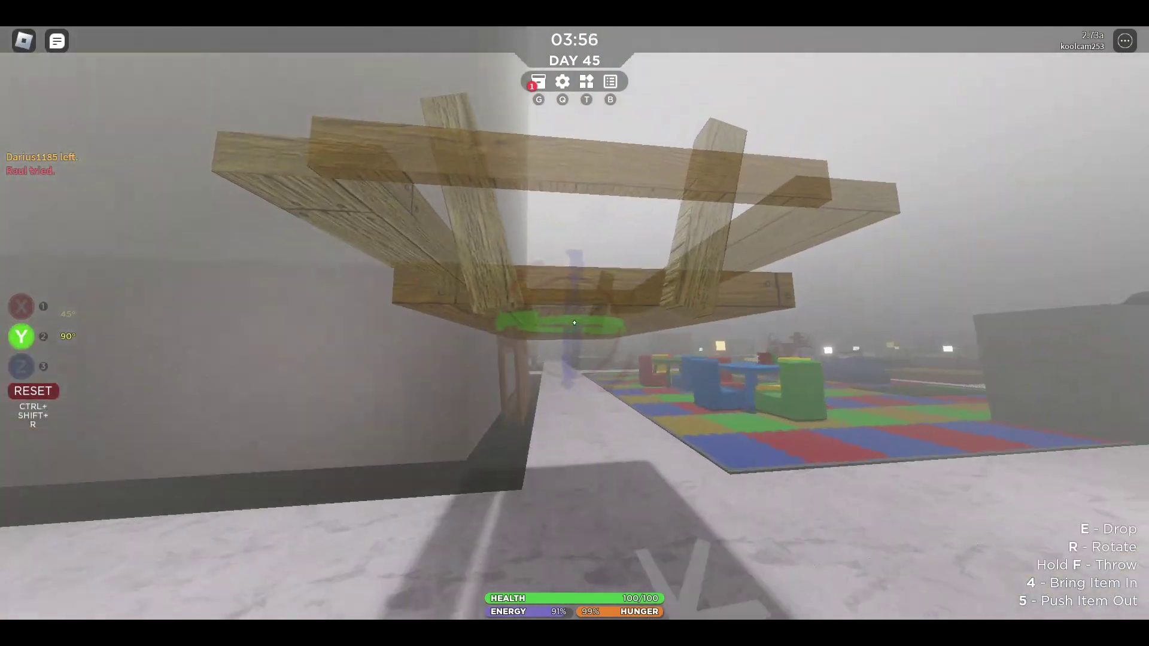
scroll(575, 322, down, 1)
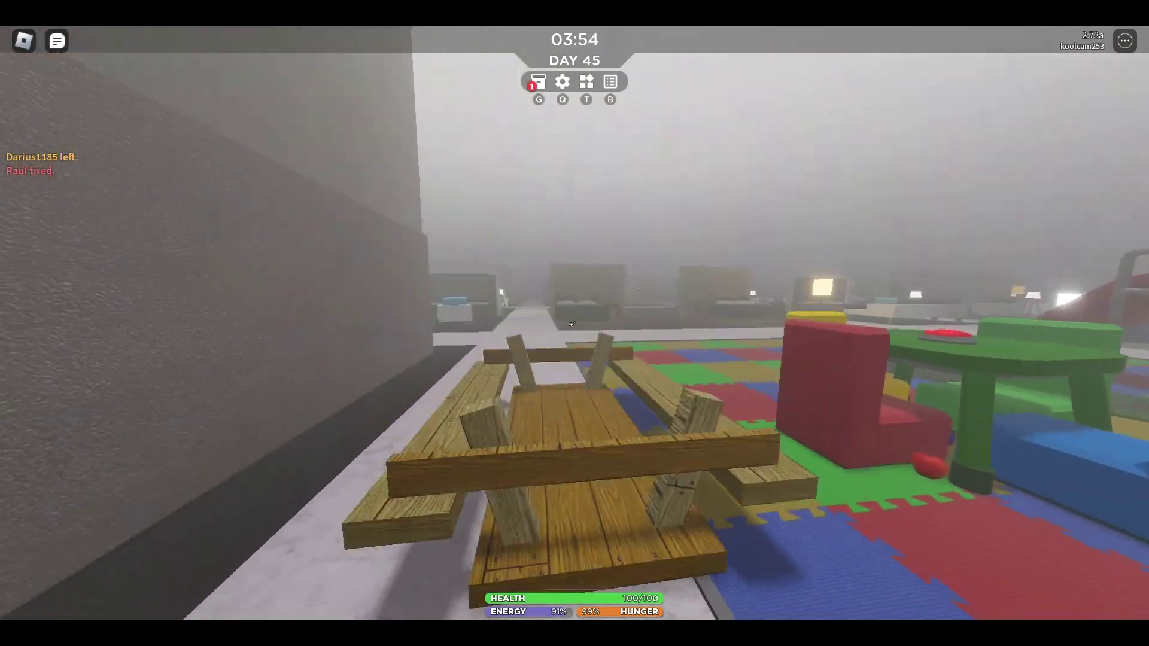
key(w)
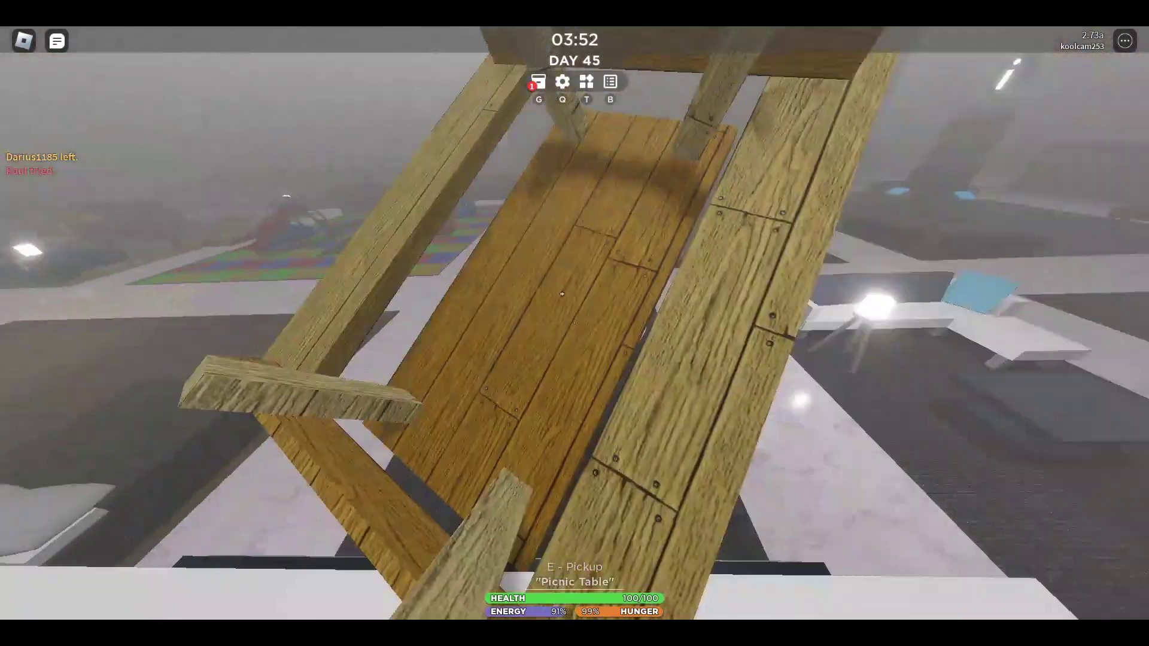
key(w)
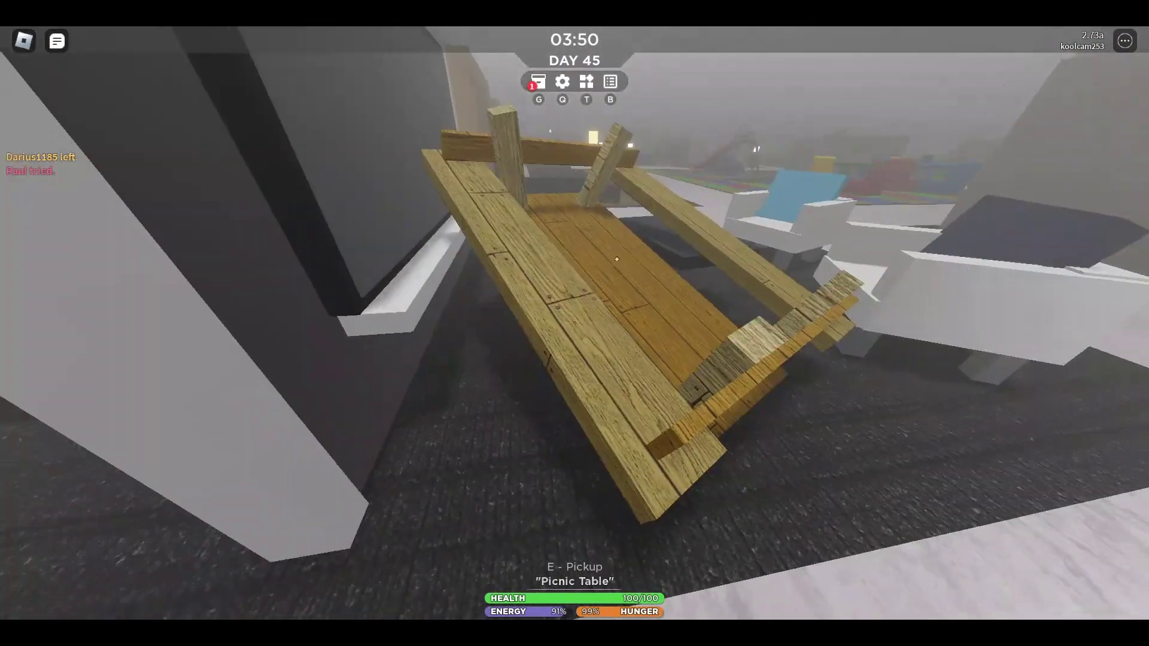
Step: Carry the picnic table through the lounge, drop it on the cobblestones, and climb onto it
key(w)
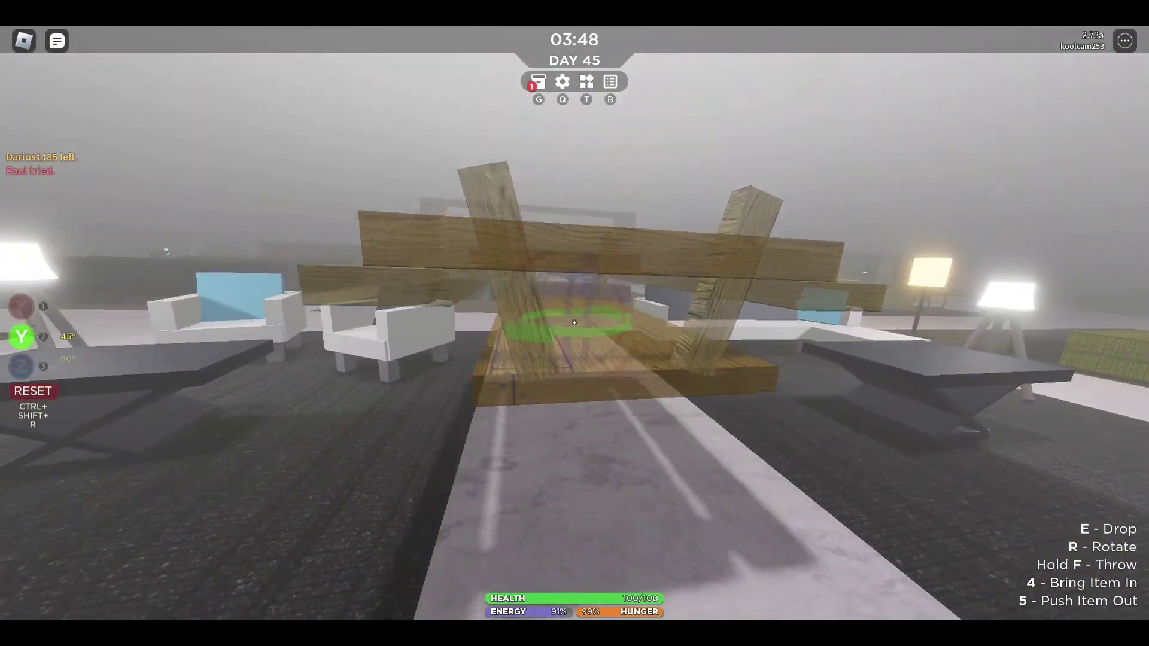
key(w)
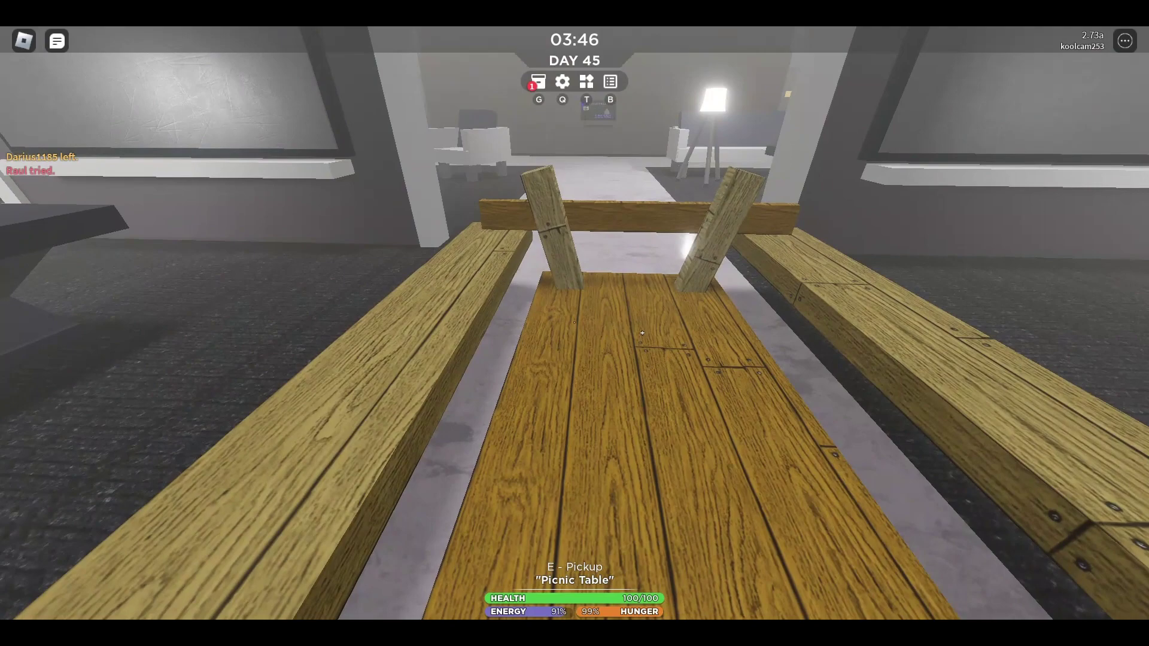
key(w)
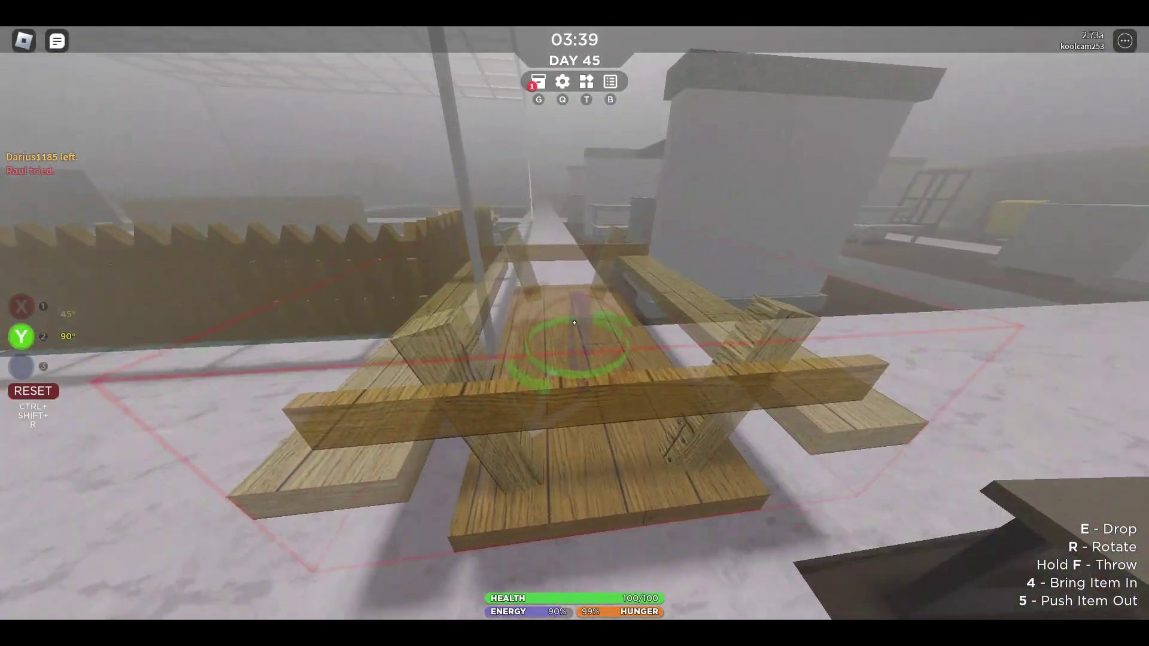
key(w)
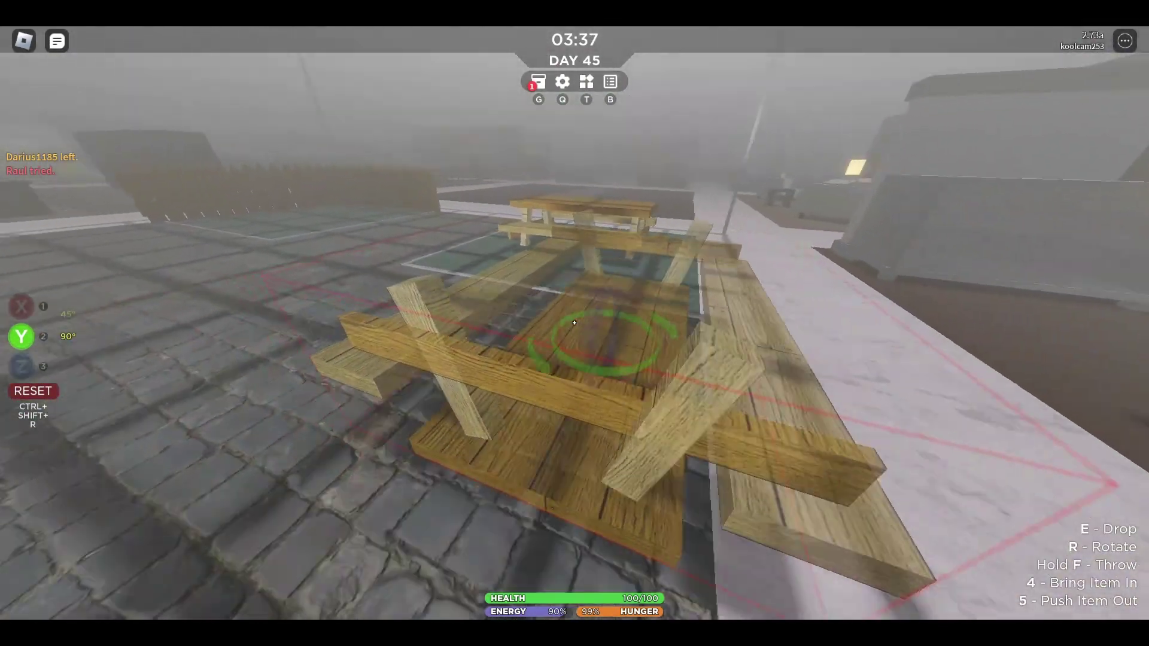
key(e)
key(w)
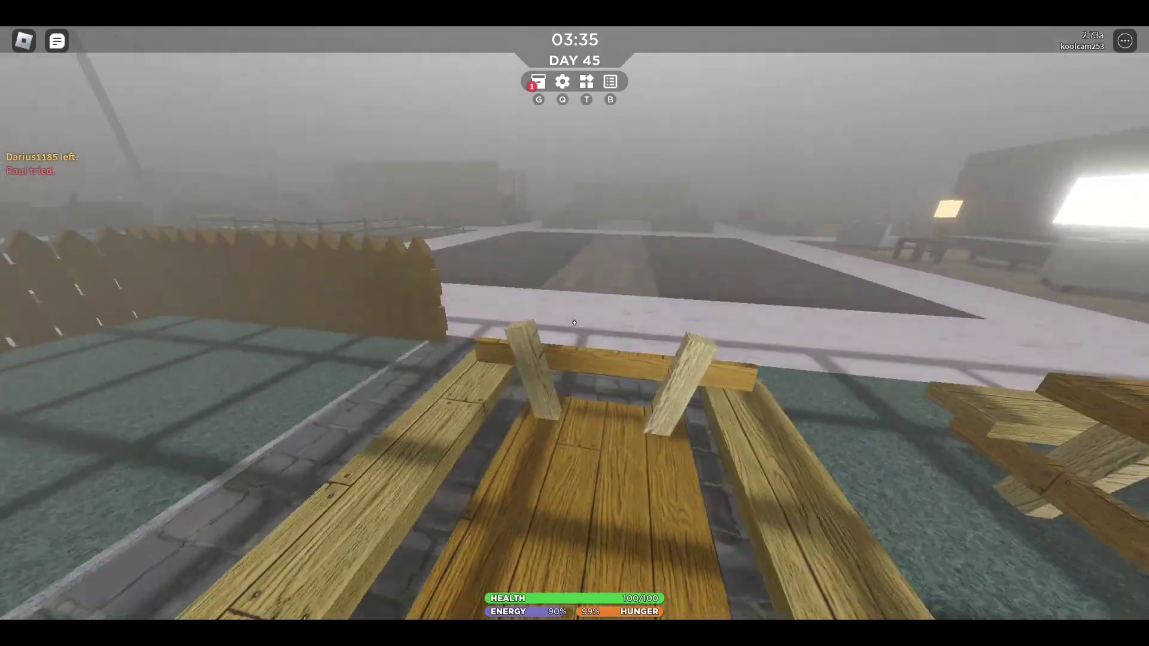
key(w)
key(space)
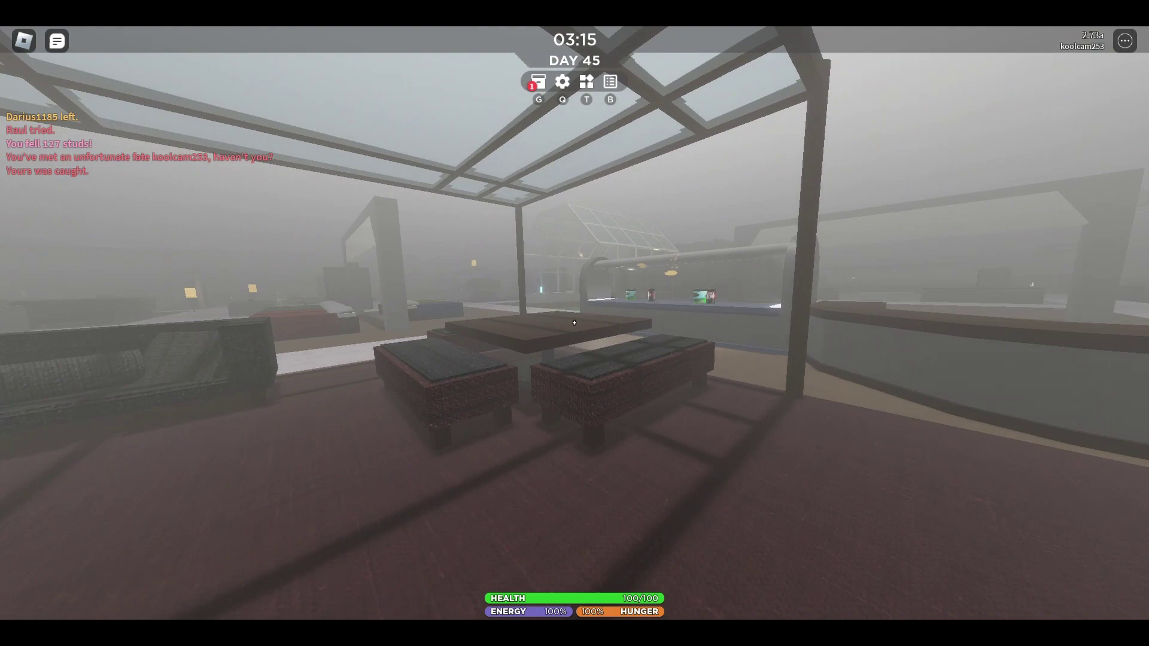
Step: Walk past the benches to the drinks counter and store a drink
key(w)
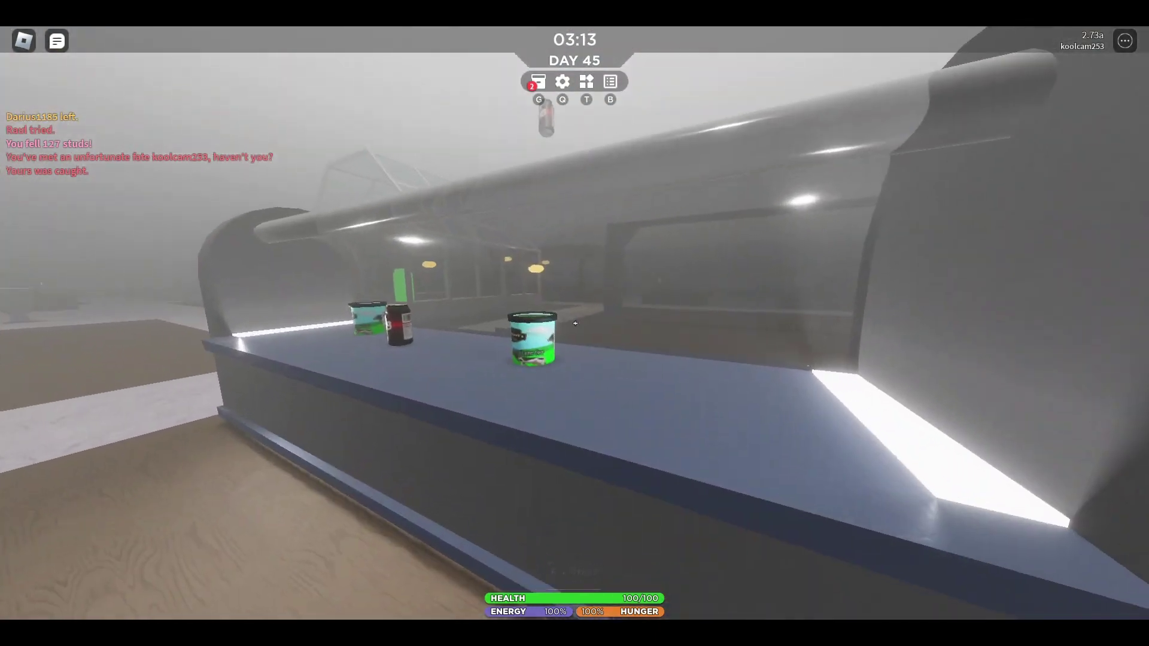
key(w)
key(e)
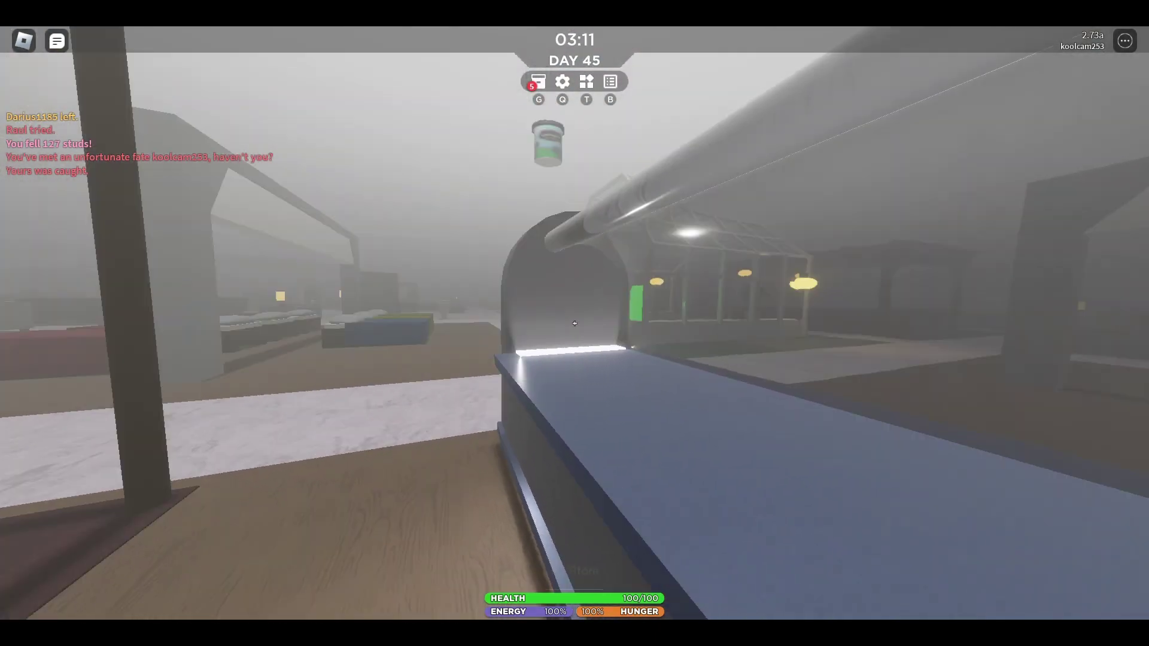
Step: Walk off the pergola deck along the brown floor toward the bookshelves and beams
key(w)
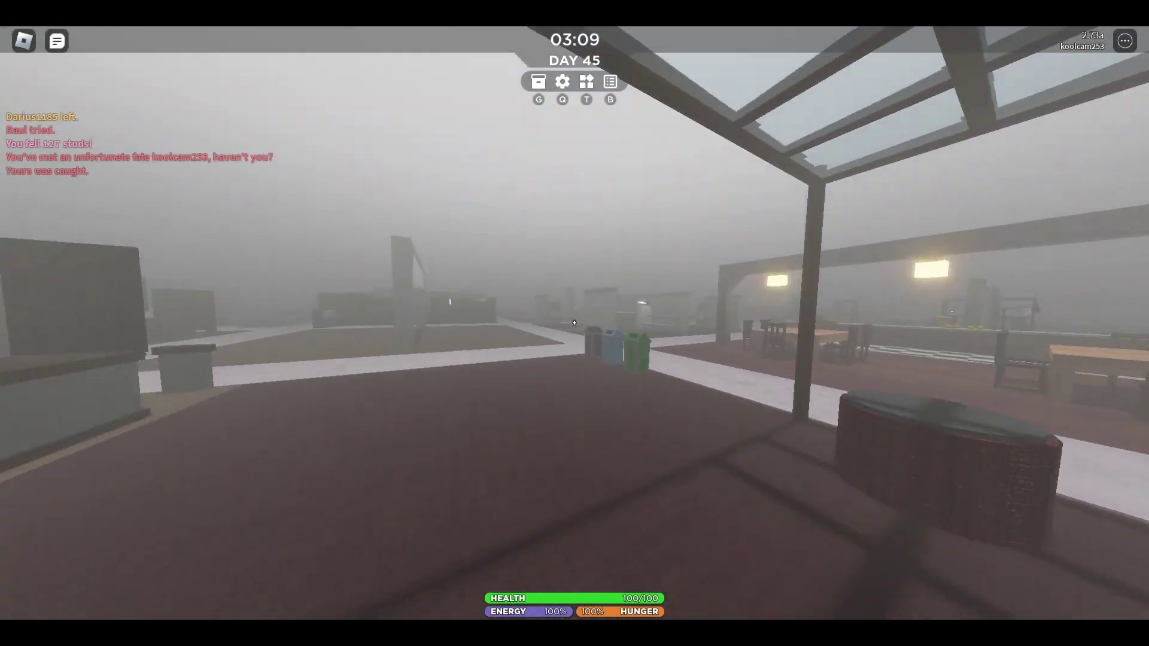
key(w)
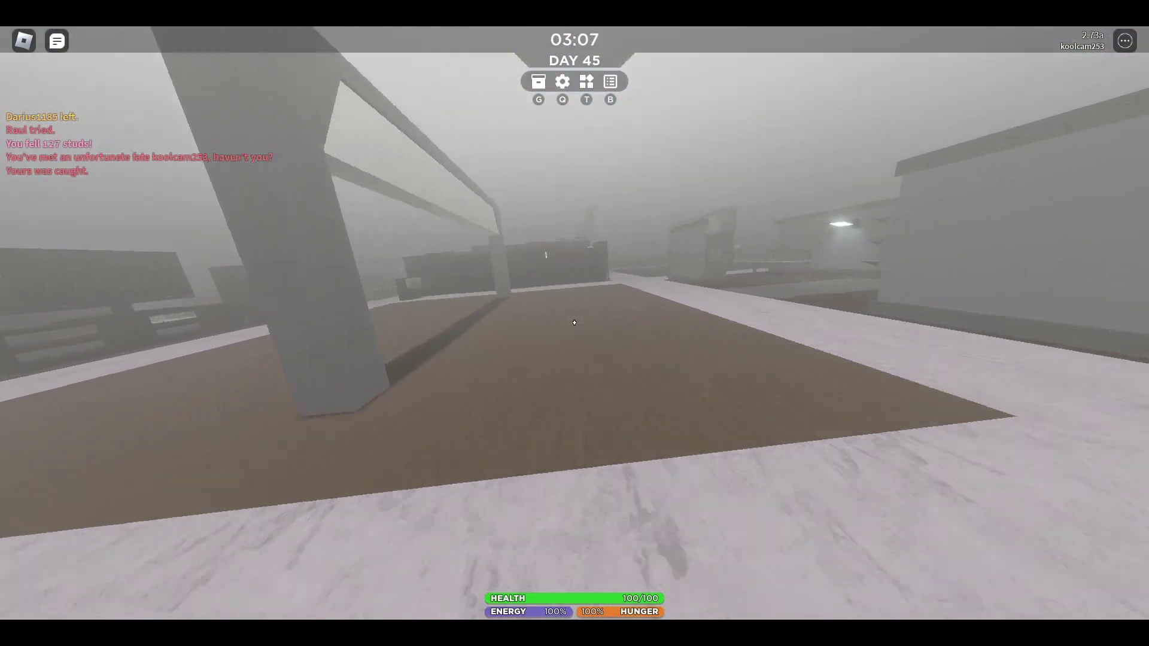
key(w)
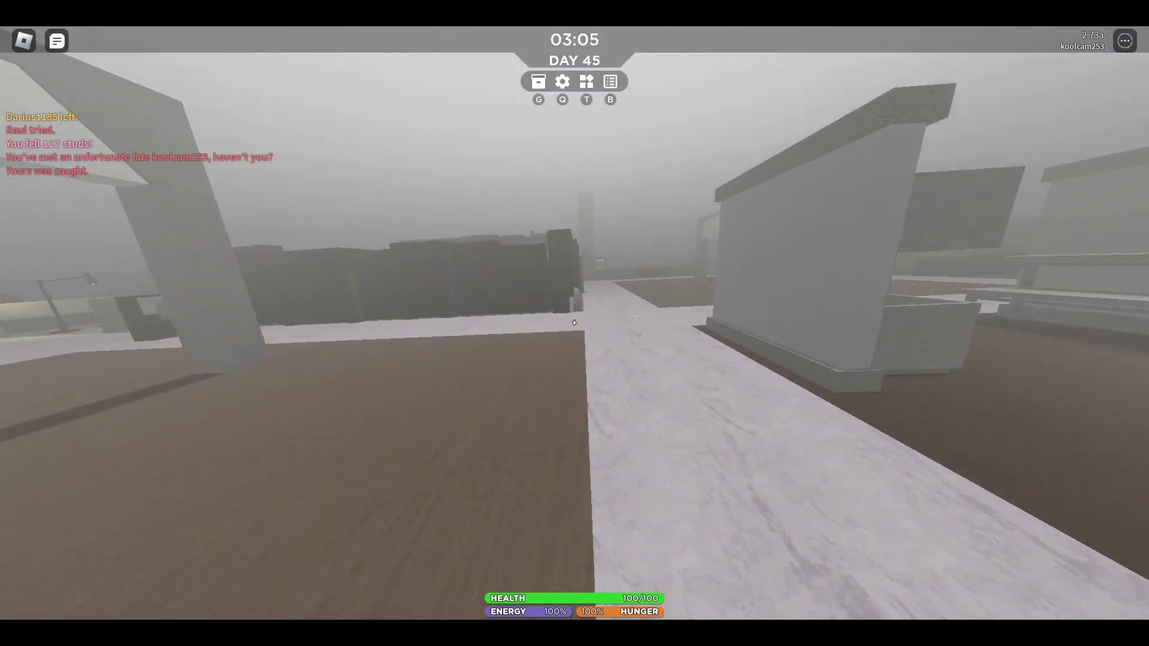
key(w)
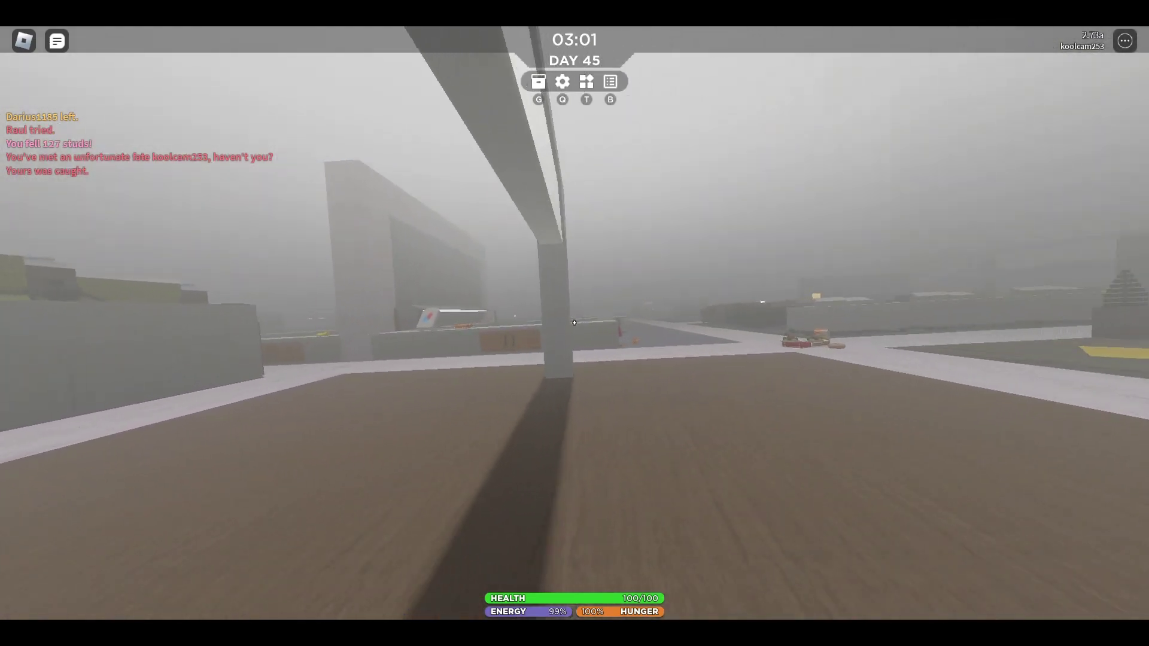
Step: Take the medkit and the spaghetti plates from the counter
key(w)
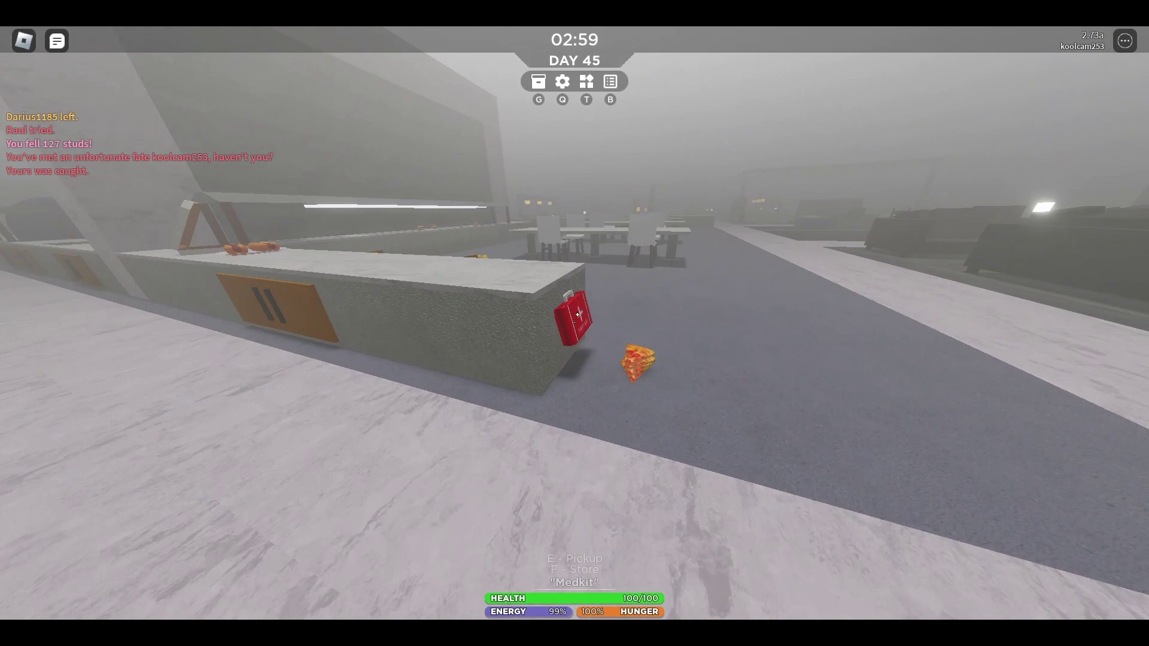
key(f)
key(w)
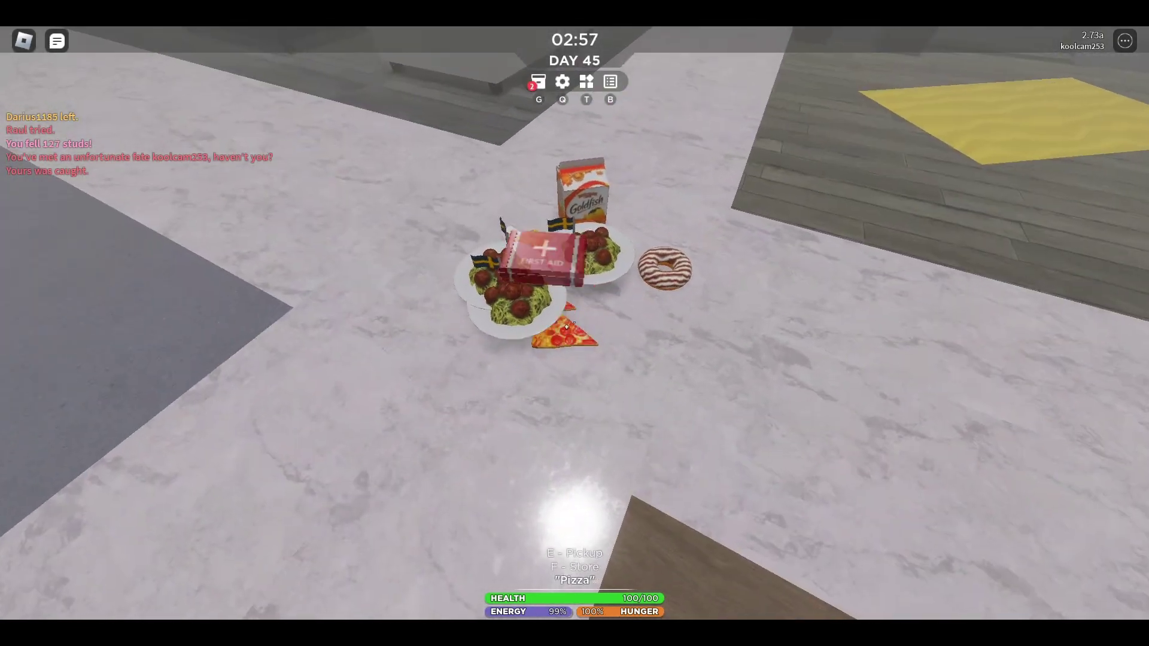
key(f)
key(f)
key(f)
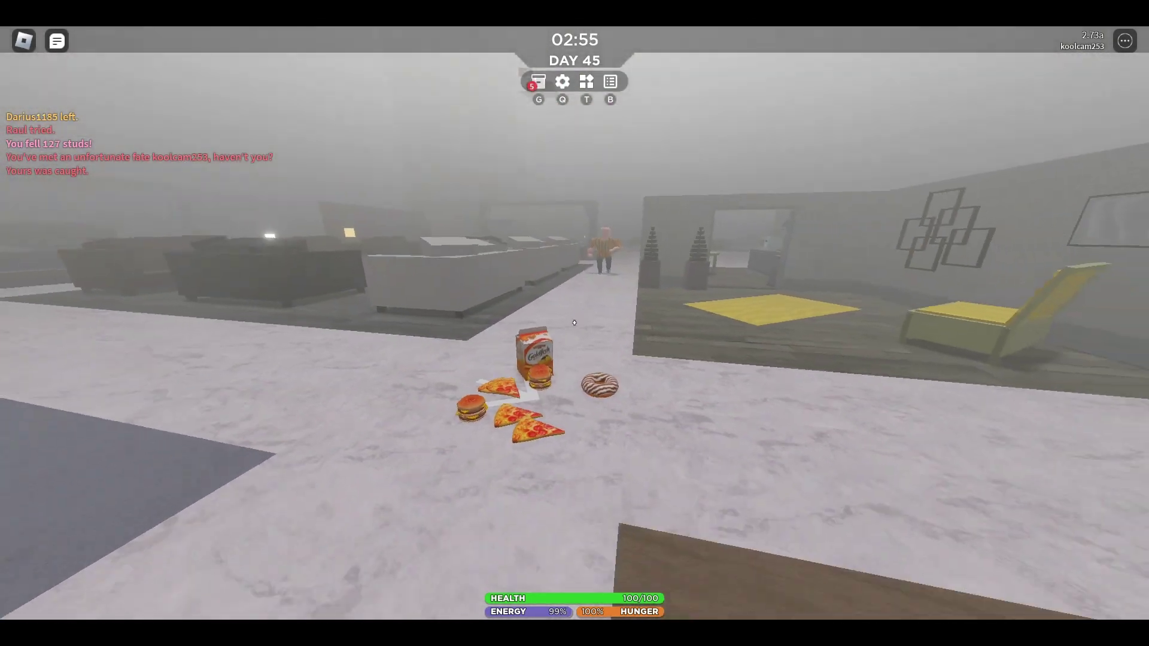
Step: Walk along the counters past the sink and beanbag, over the low wall, to the beds
key(w)
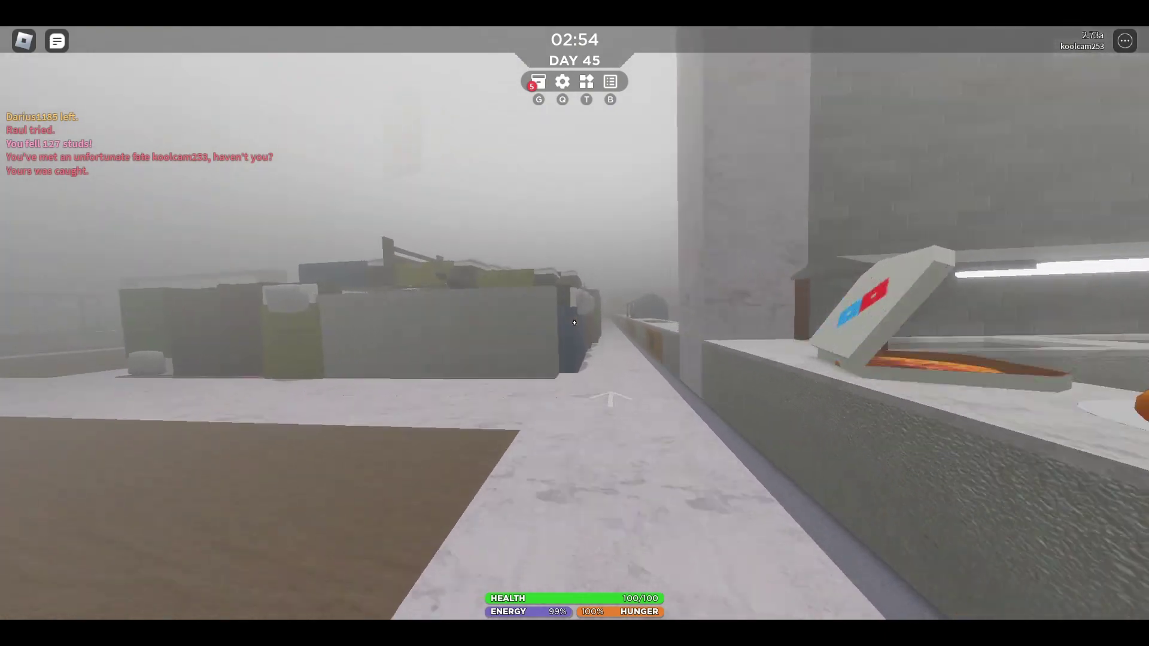
key(w)
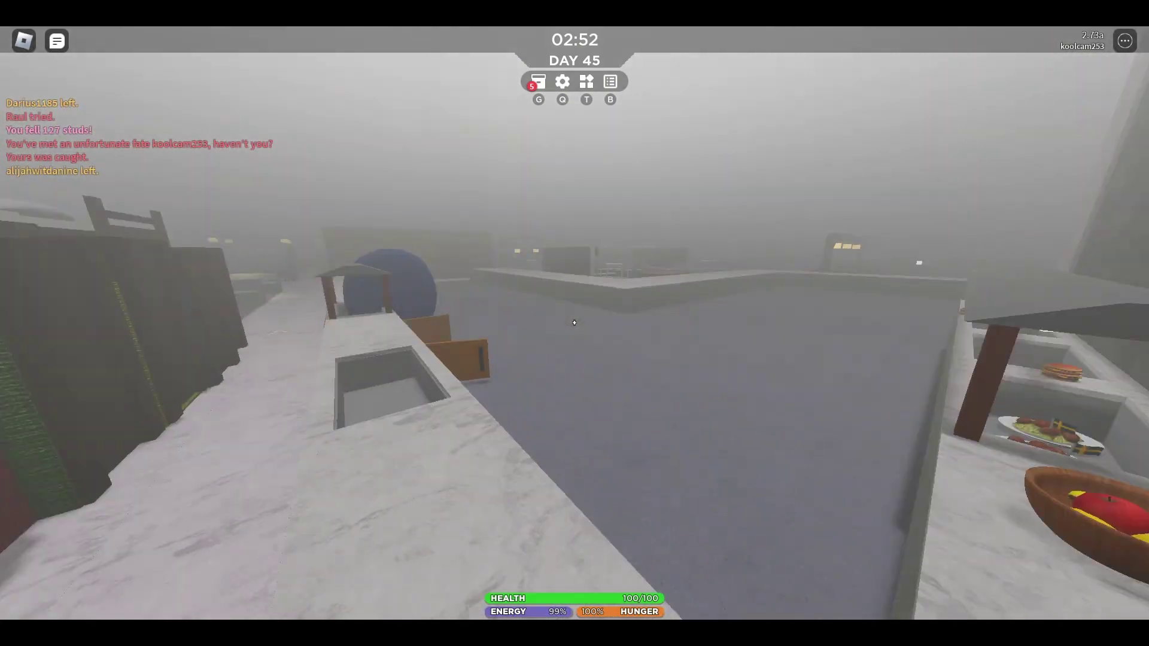
key(w)
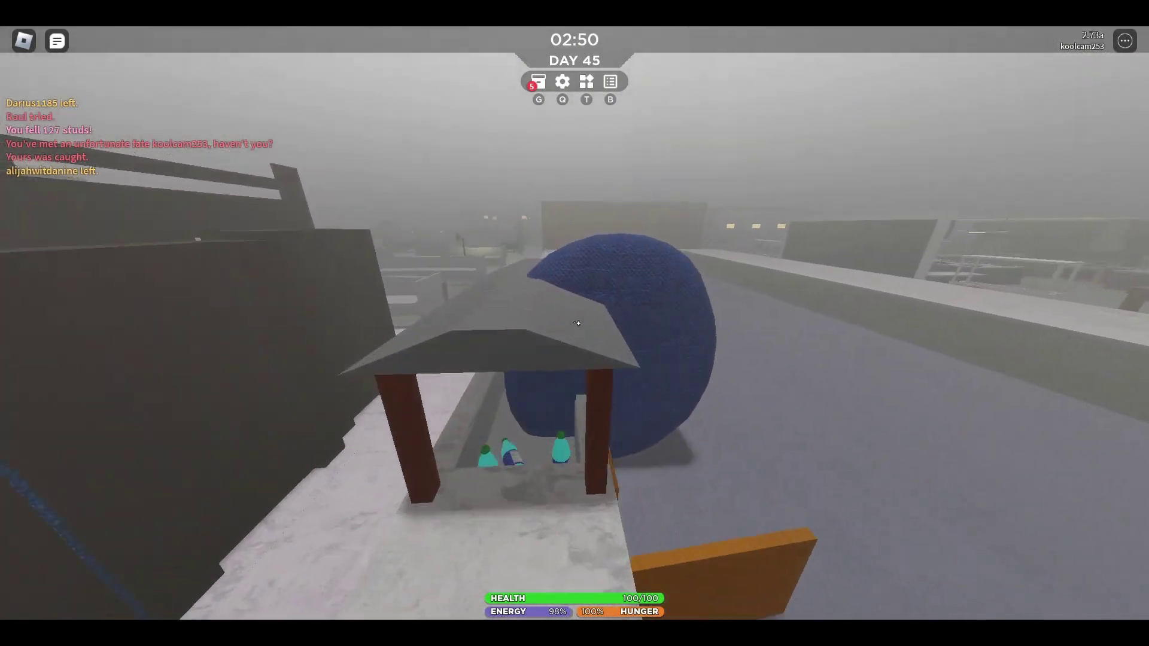
key(w)
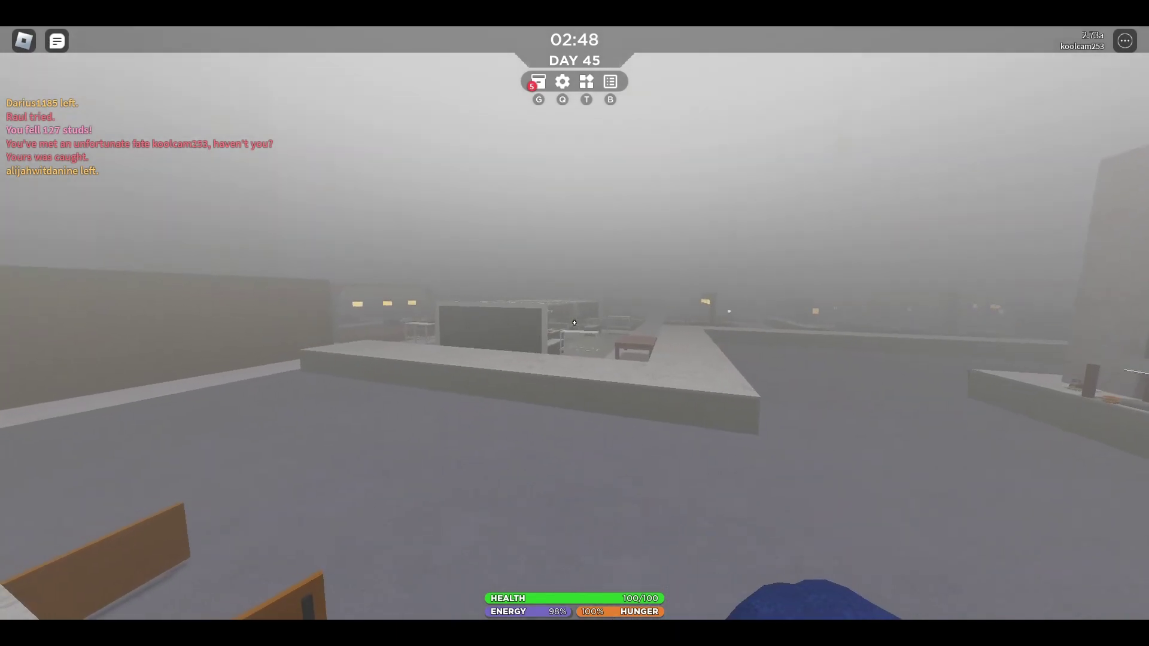
key(w)
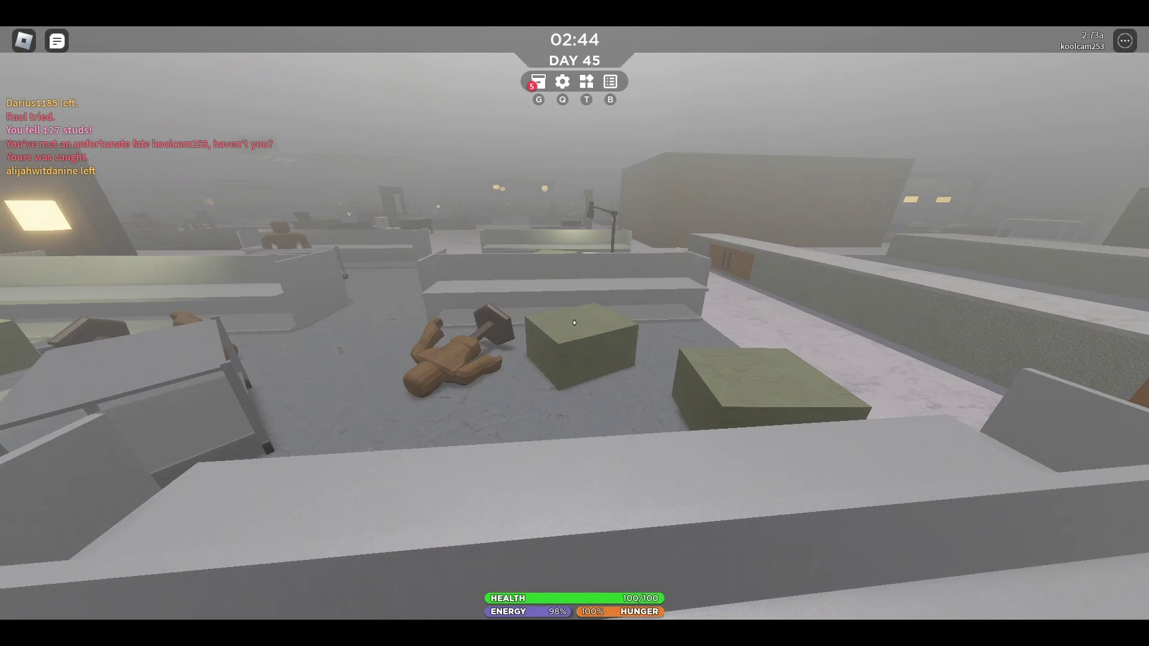
key(w)
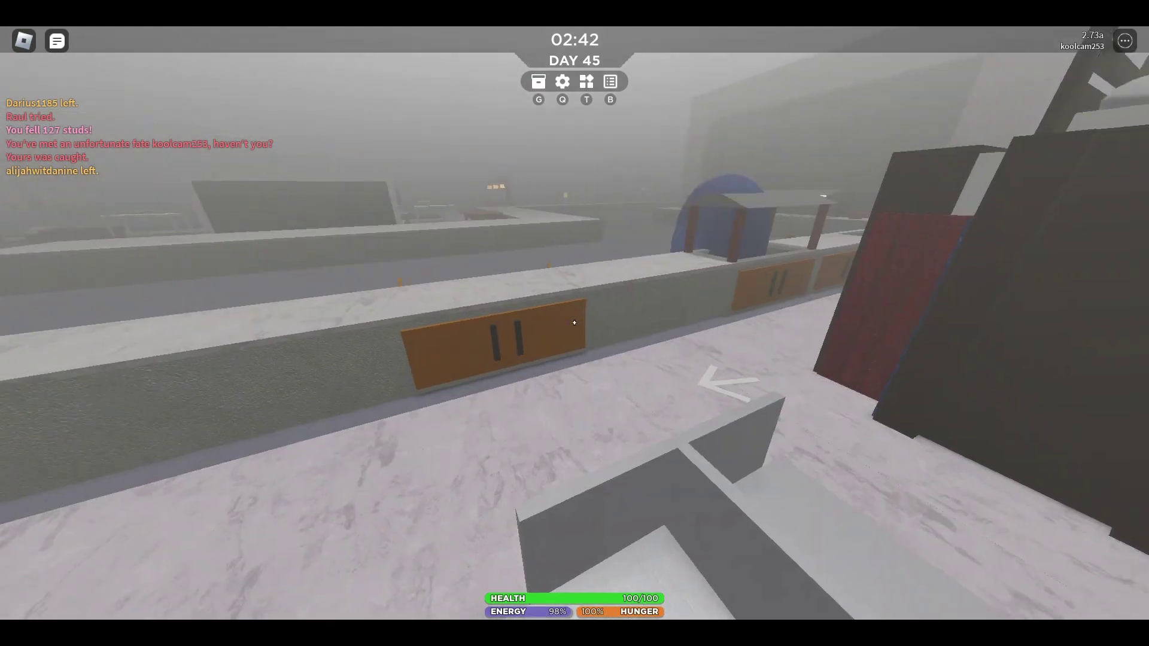
key(w)
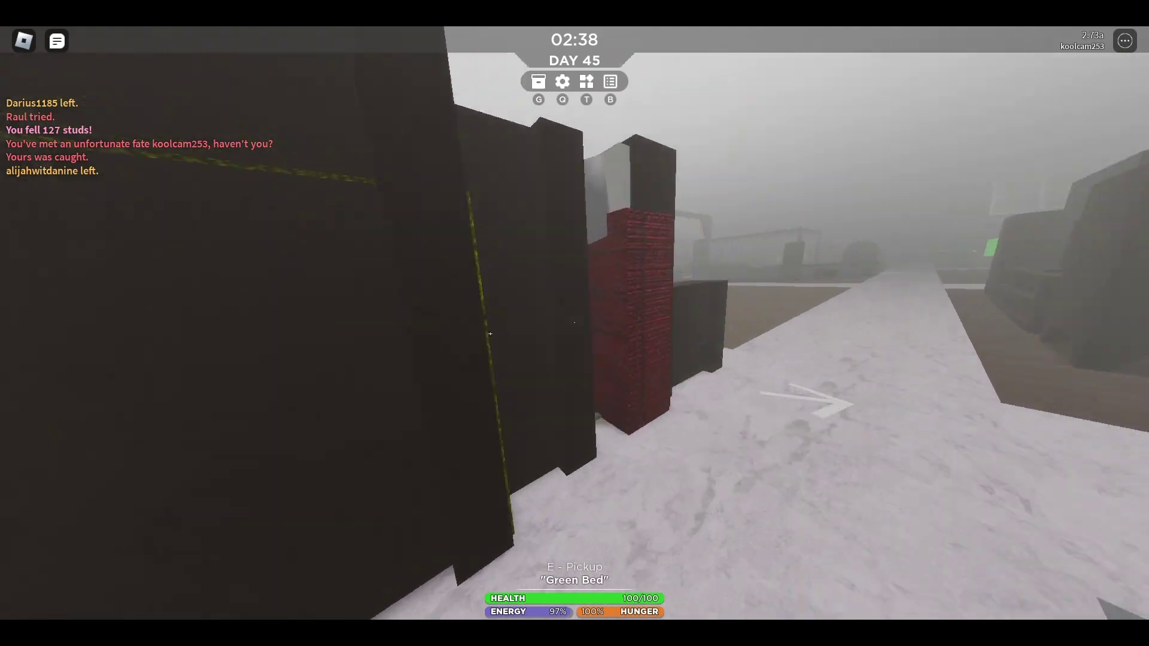
Step: Climb over the beds into the playroom and explore past the tables, red slide and purple lamp
key(space)
key(w)
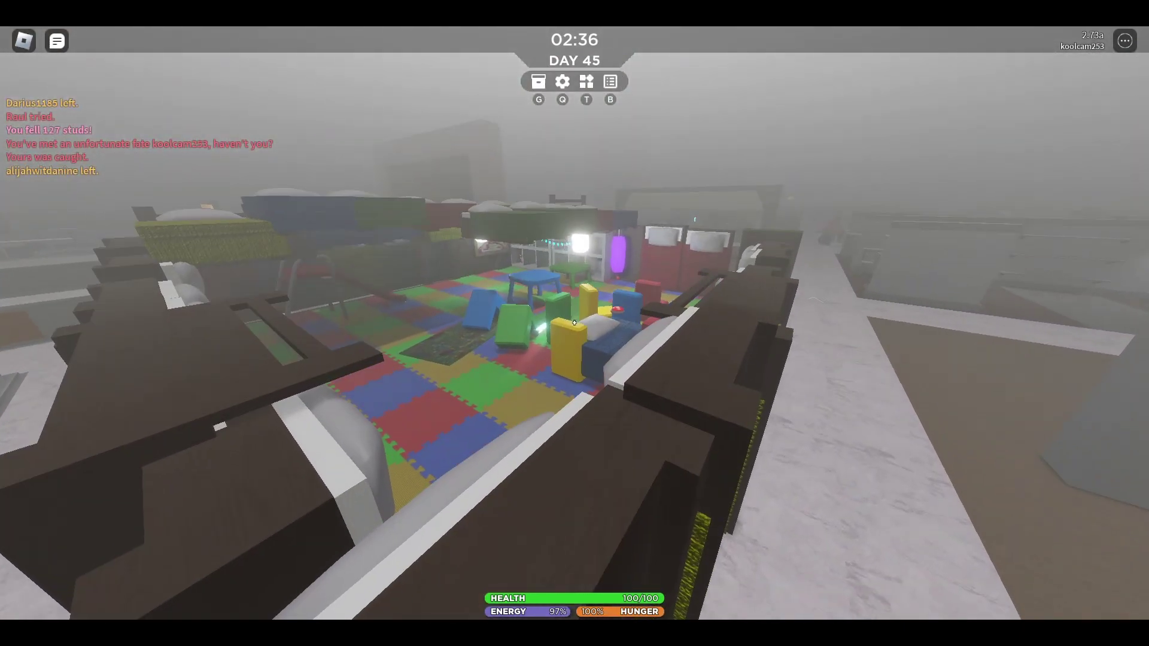
key(w)
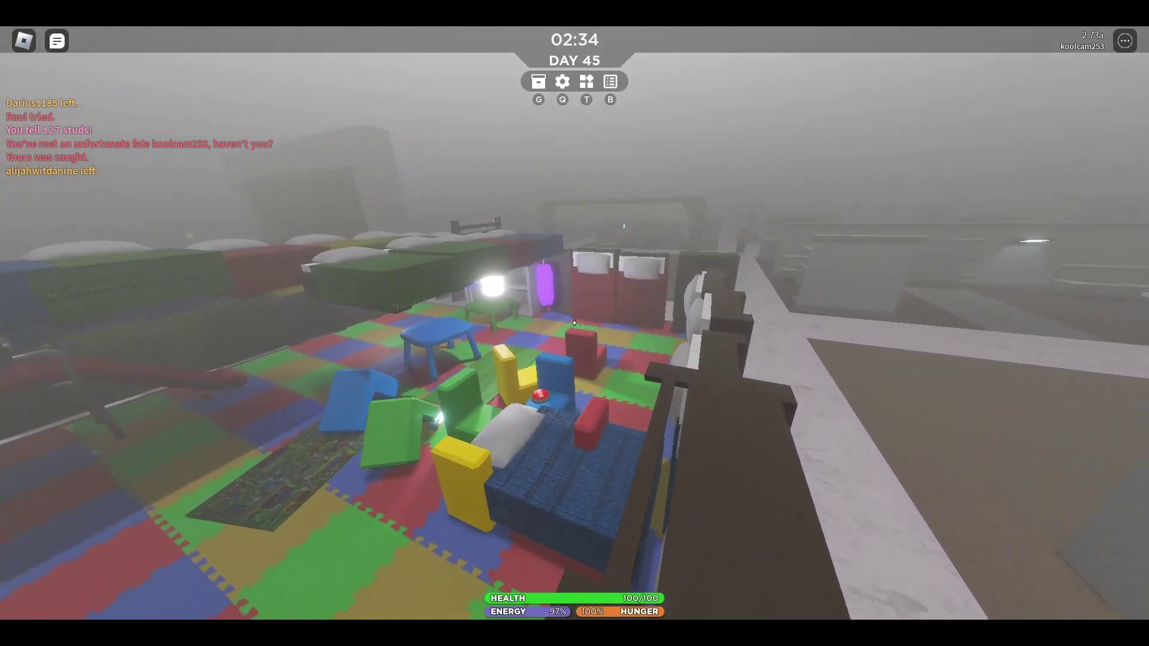
key(w)
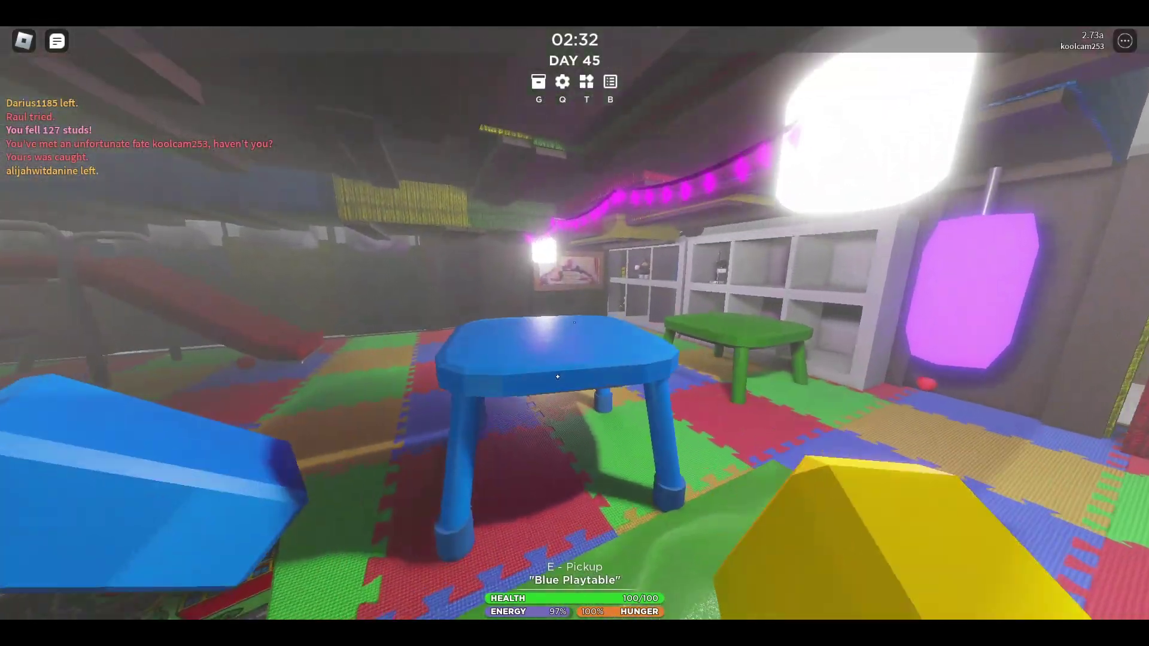
key(w)
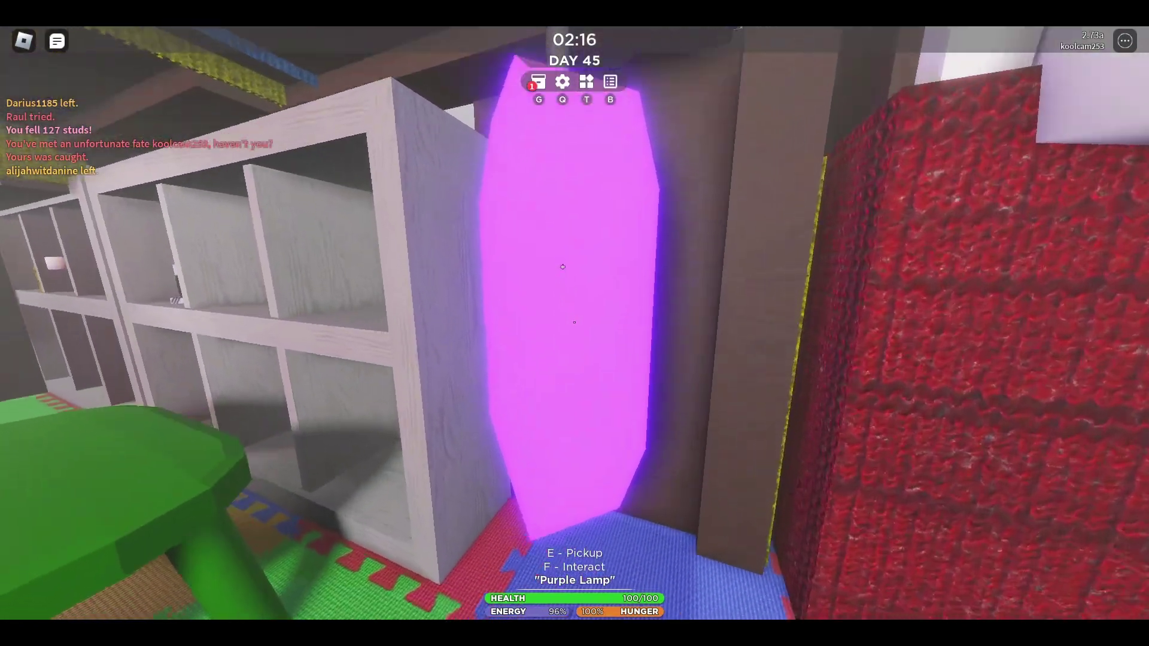
key(w)
key(s)
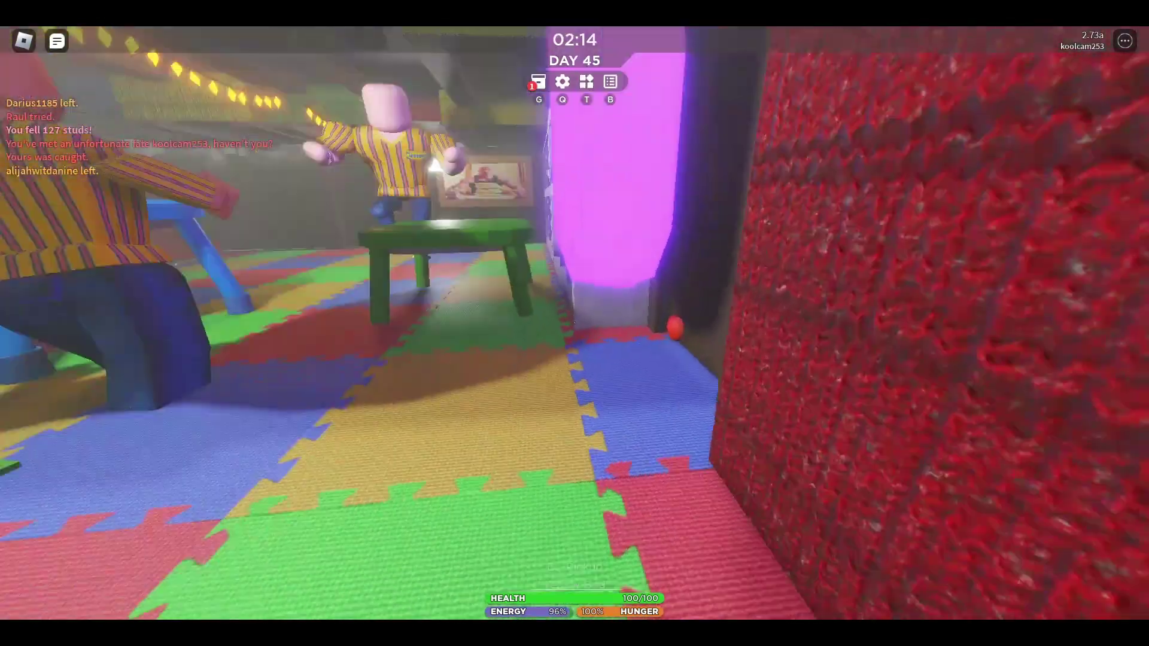
key(w)
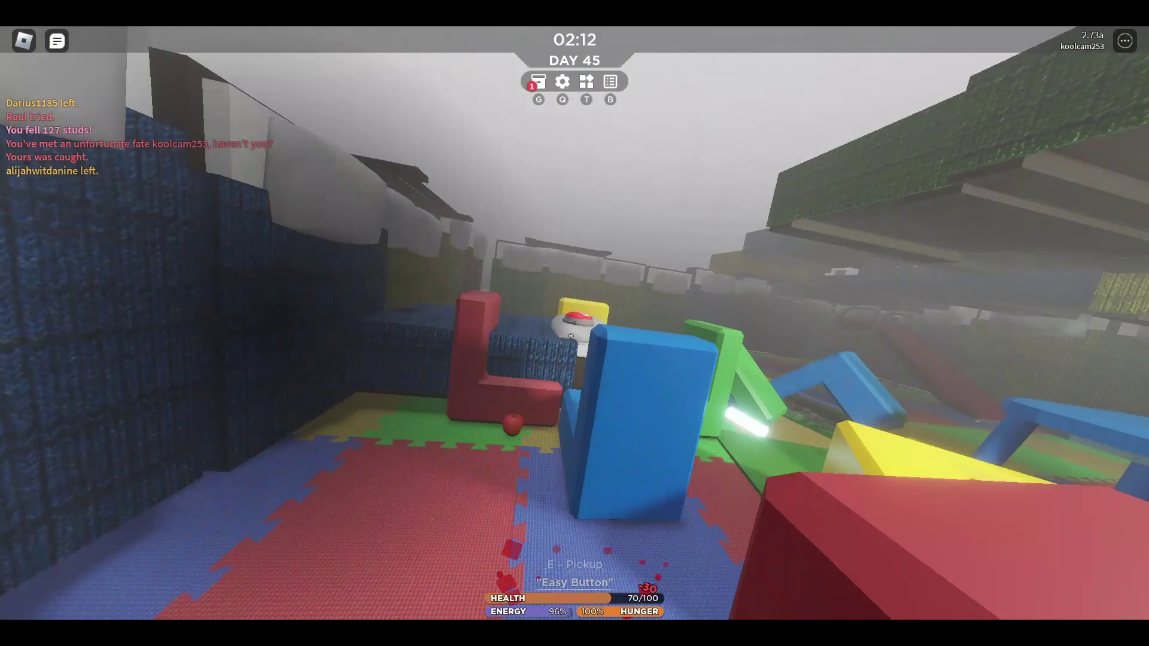
Step: Survey the play mat and players from above along the bed row
key(w)
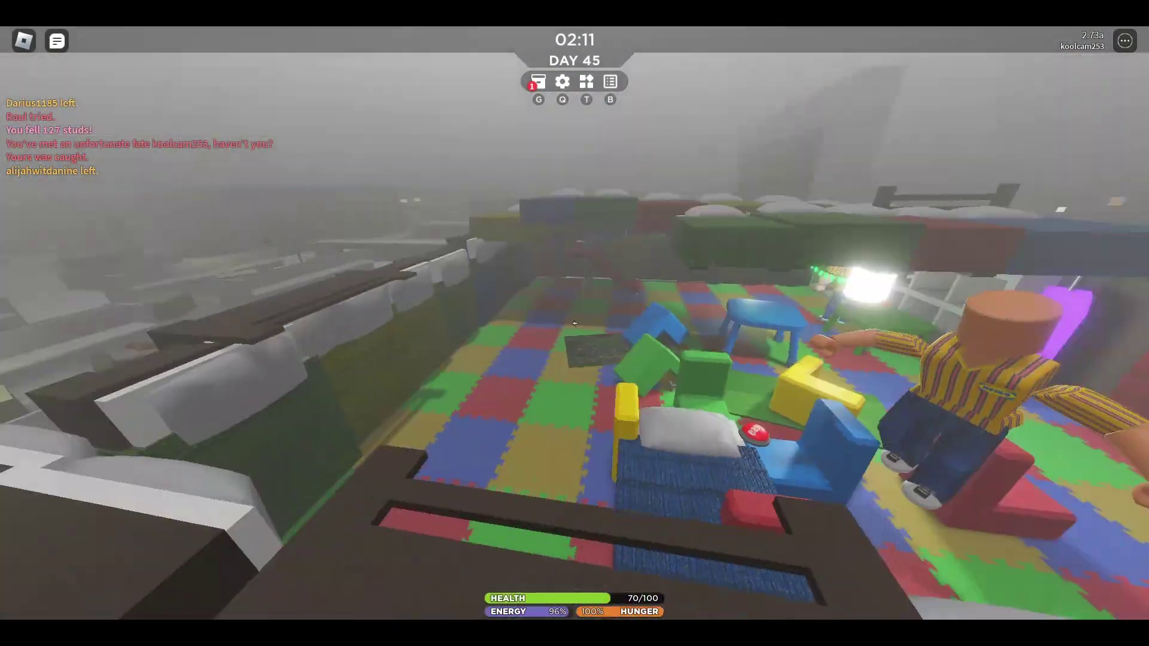
key(w)
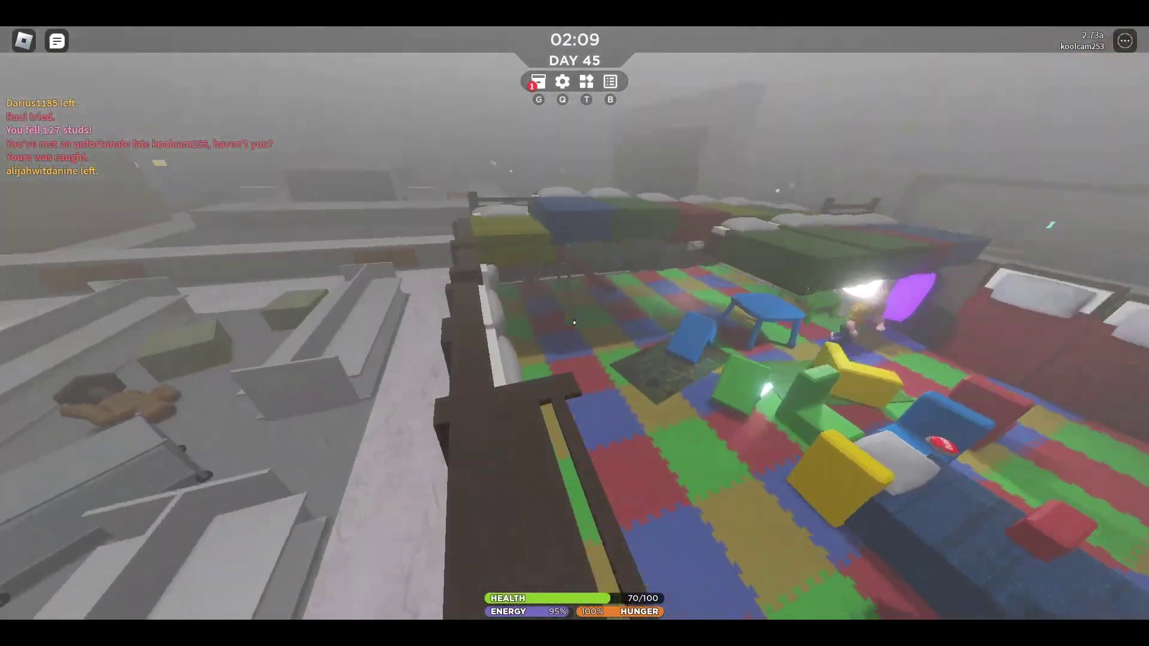
key(w)
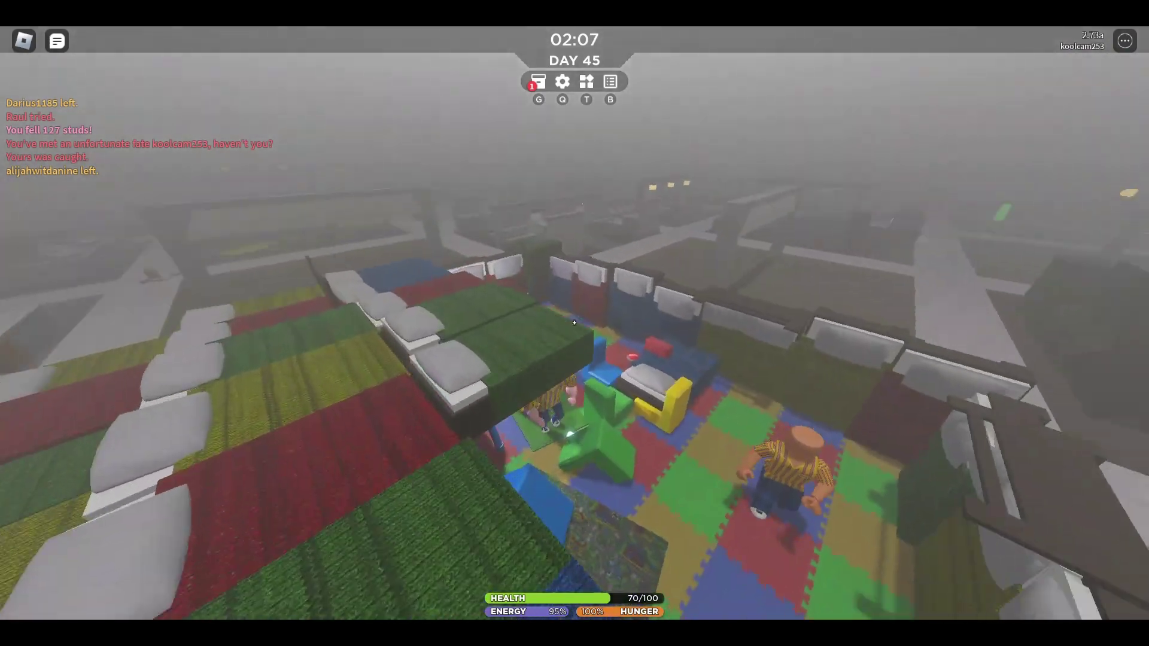
key(w)
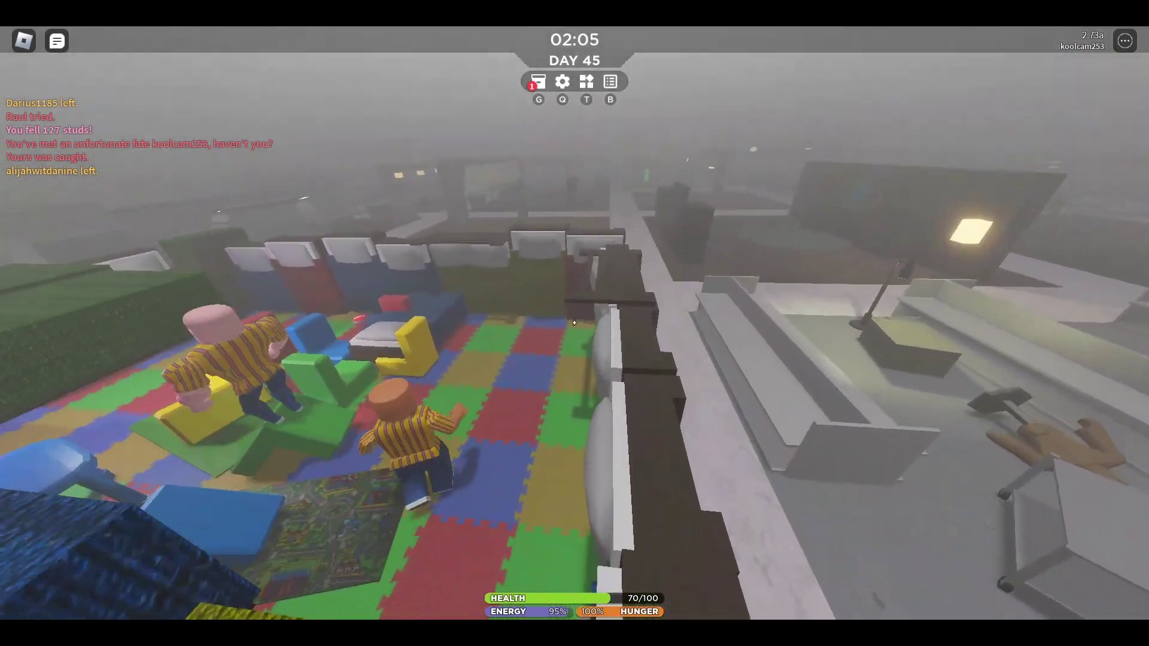
key(w)
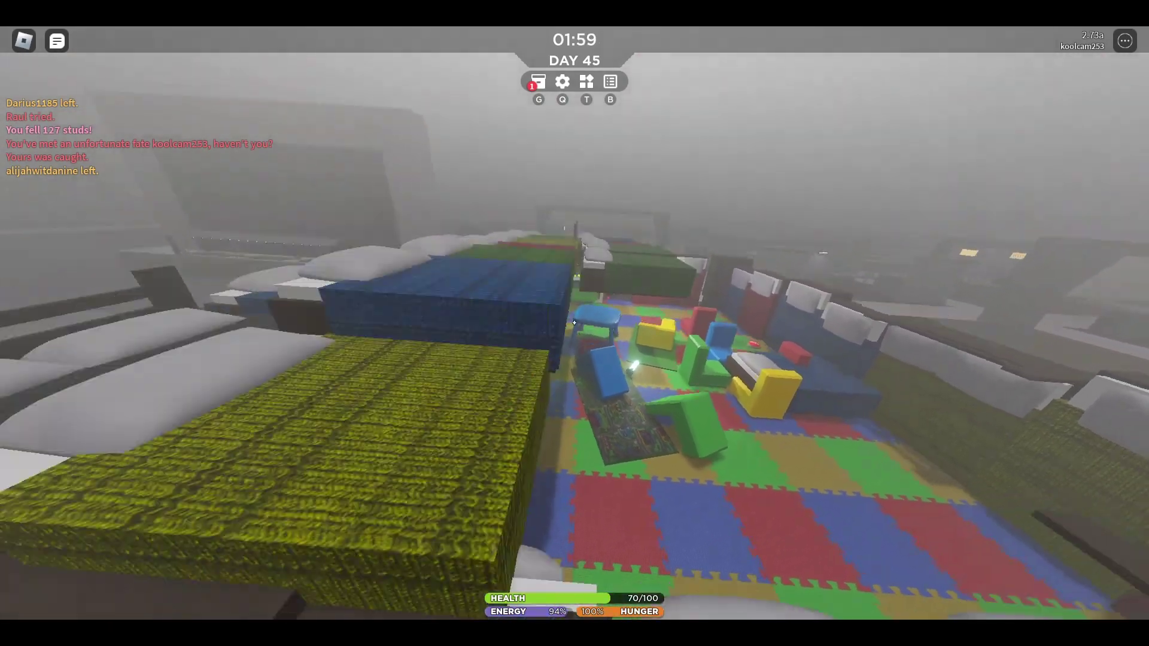
key(w)
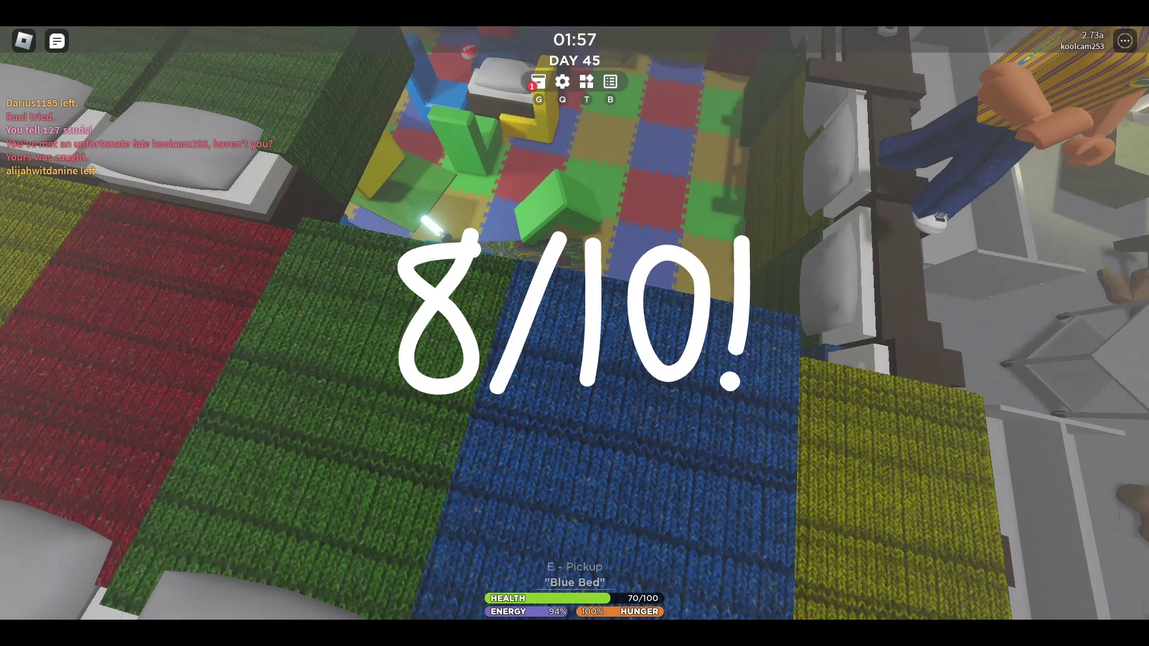
Step: Eat an apple from the inventory to heal to 75, then drop beside the blue beanbag
key(g)
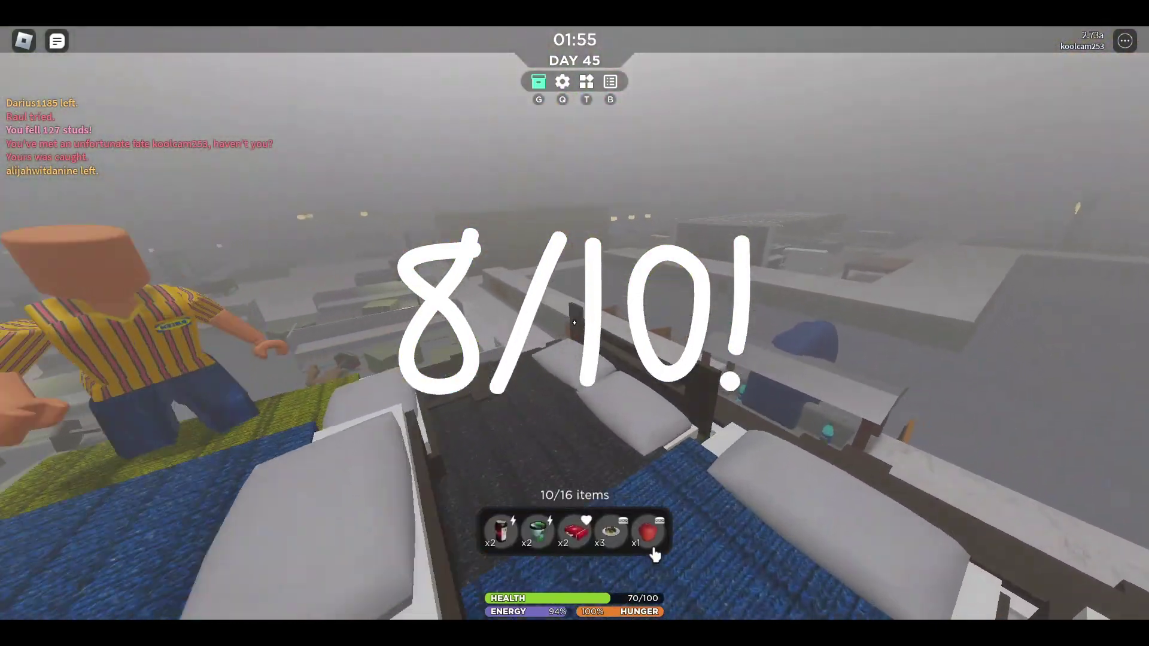
key(w)
click(569, 575)
key(g)
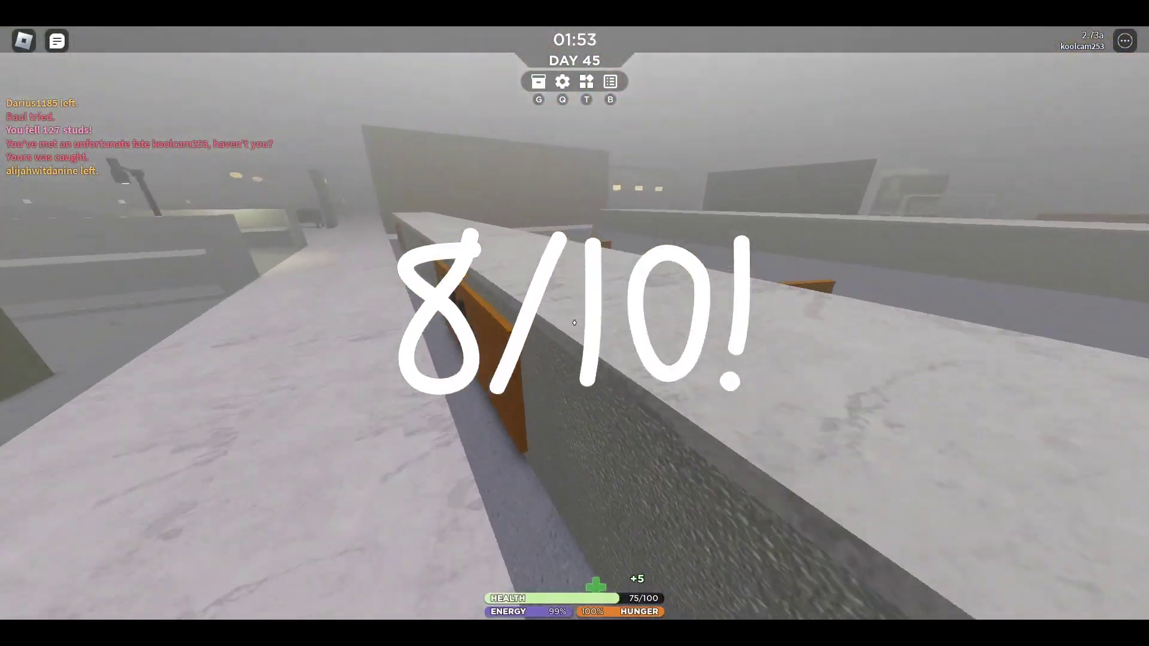
key(w)
Step: Pick up the banana from the counter and eat it from slot 5 to heal
key(w)
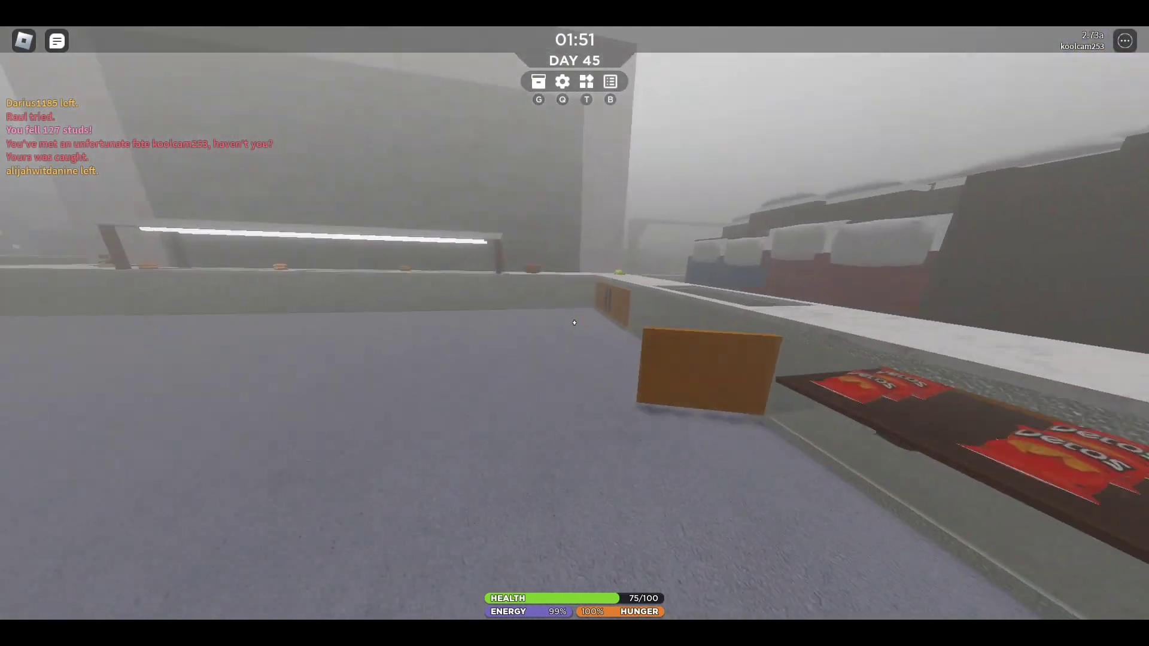
key(w)
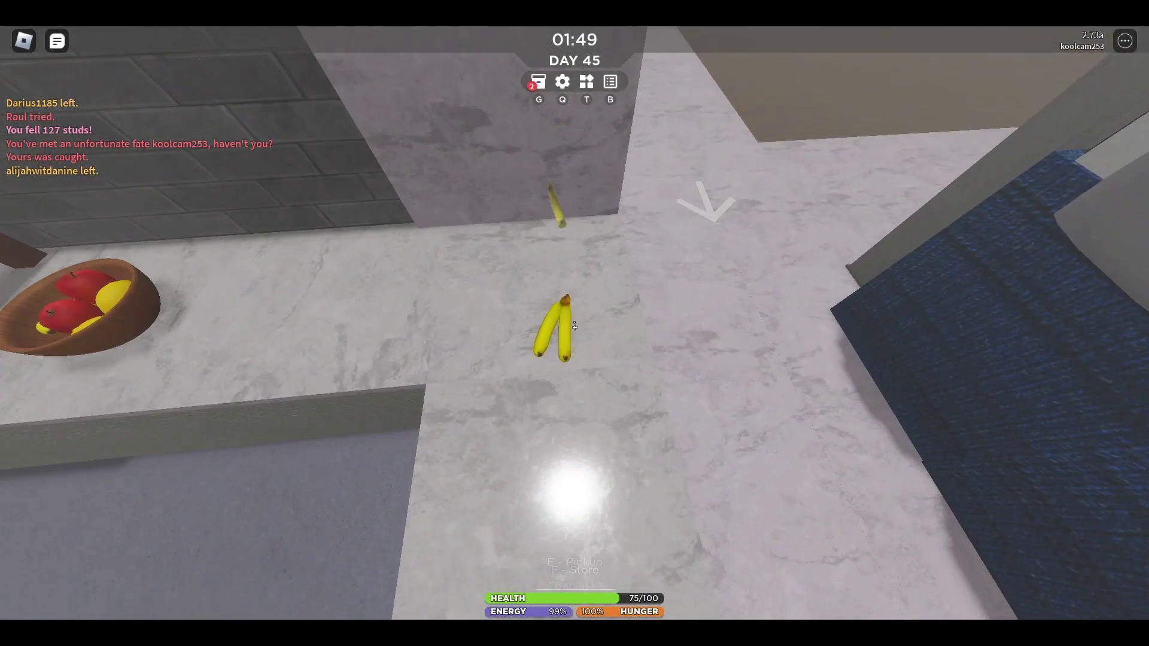
key(e)
key(g)
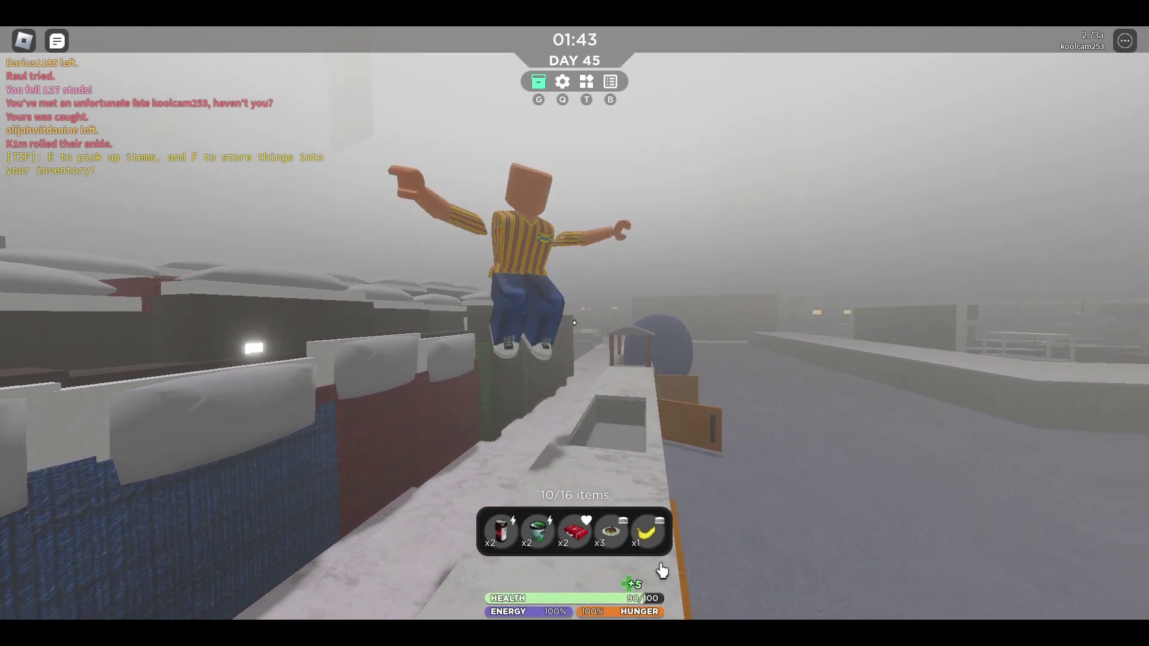
key(5)
click(660, 571)
key(g)
Step: Grab both burgers from the counter and walk to the roof edge above the kitchen
key(w)
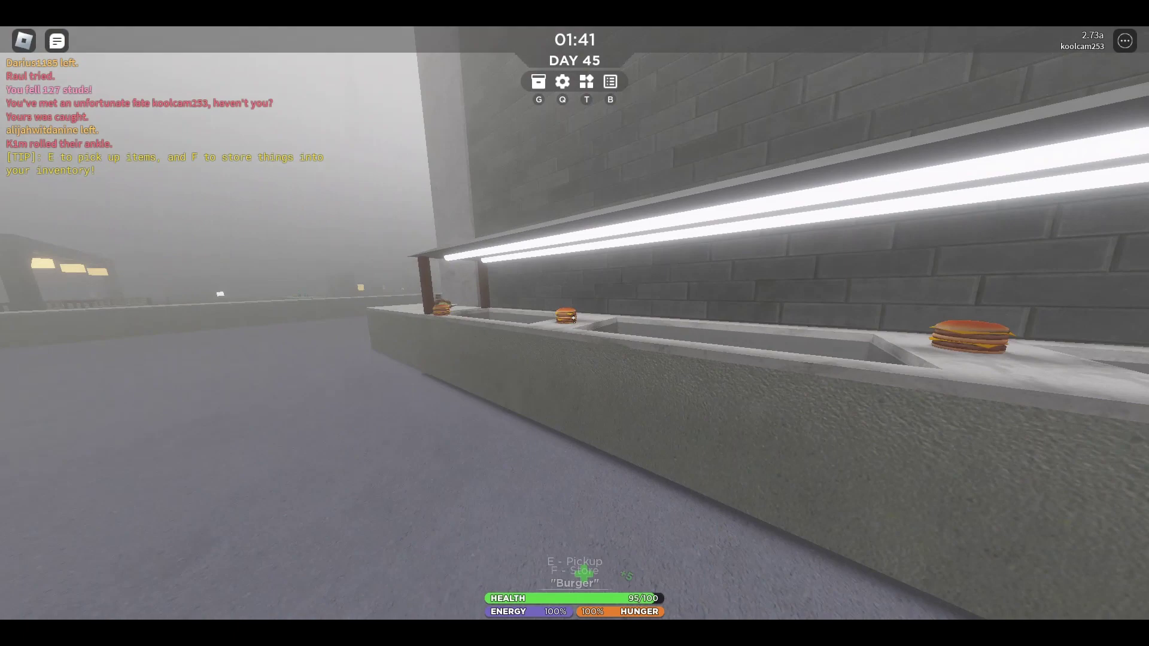
key(w)
key(f)
key(f)
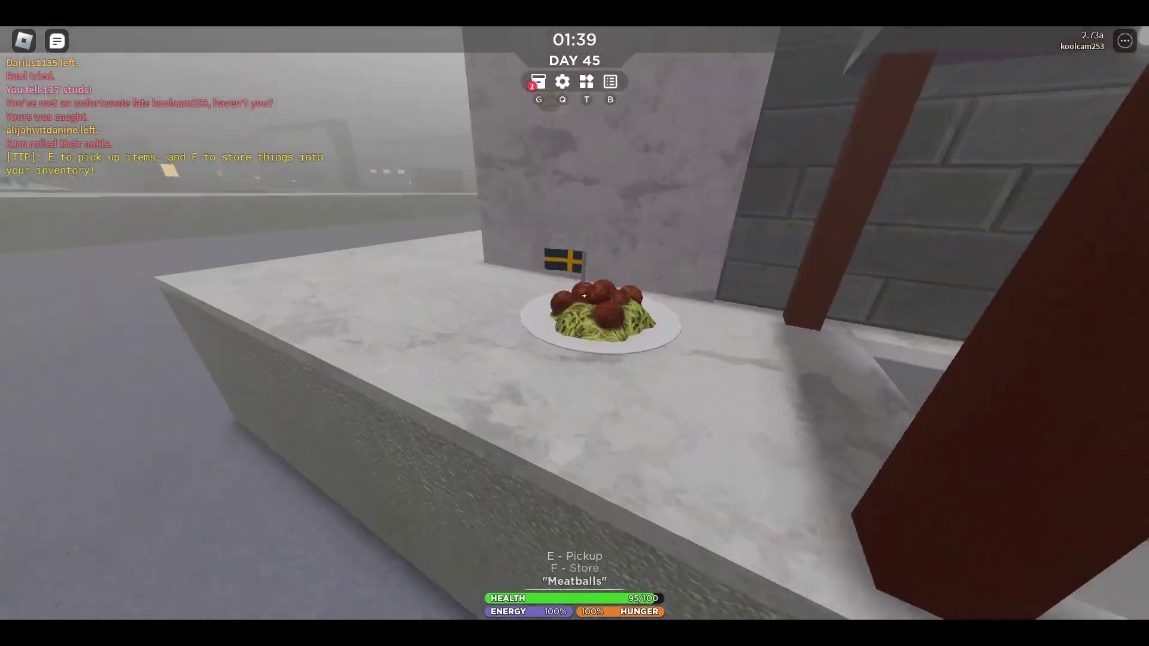
key(f)
key(w)
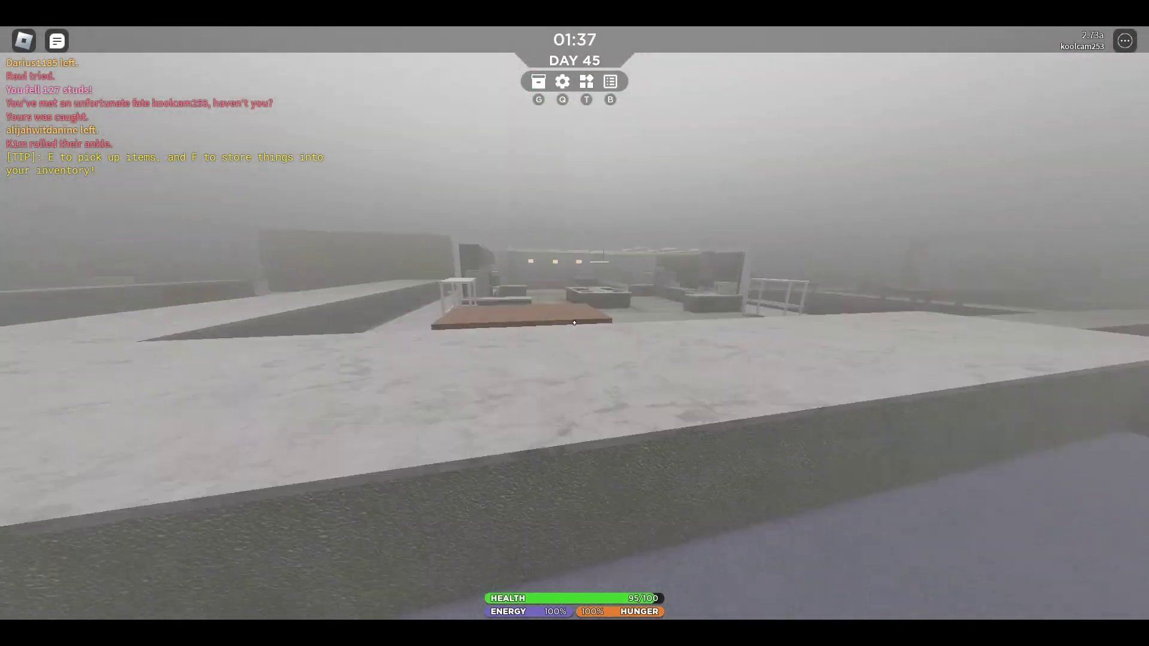
Step: Cross the wooden deck past the beds and red bed to the tables and yellow couches
key(w)
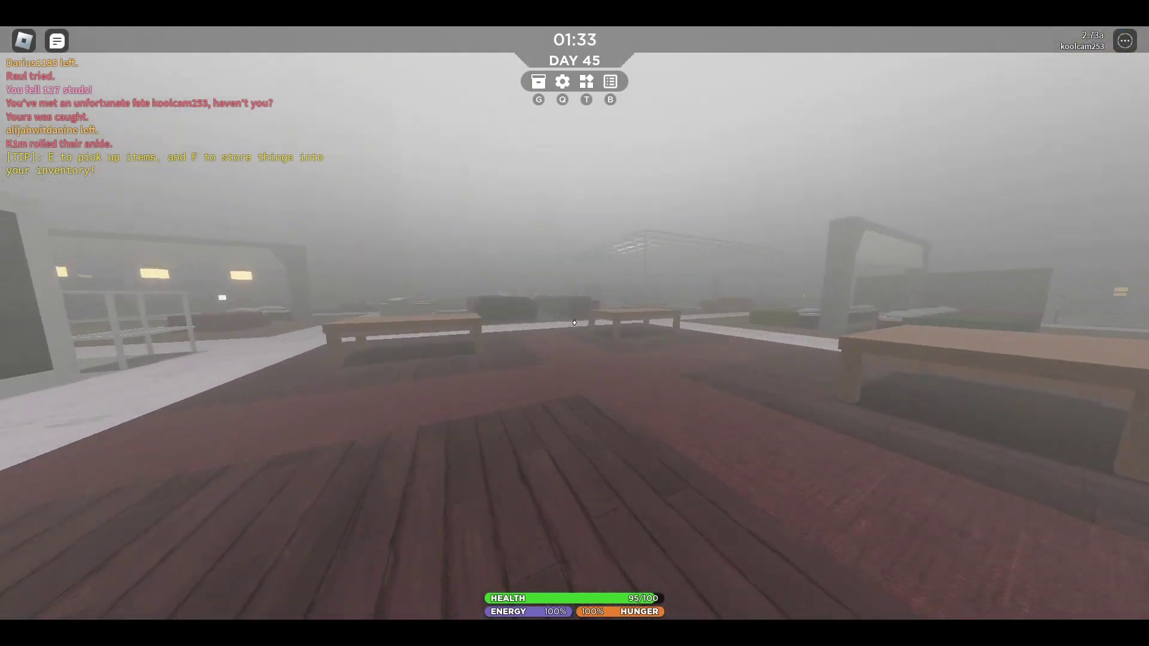
key(w)
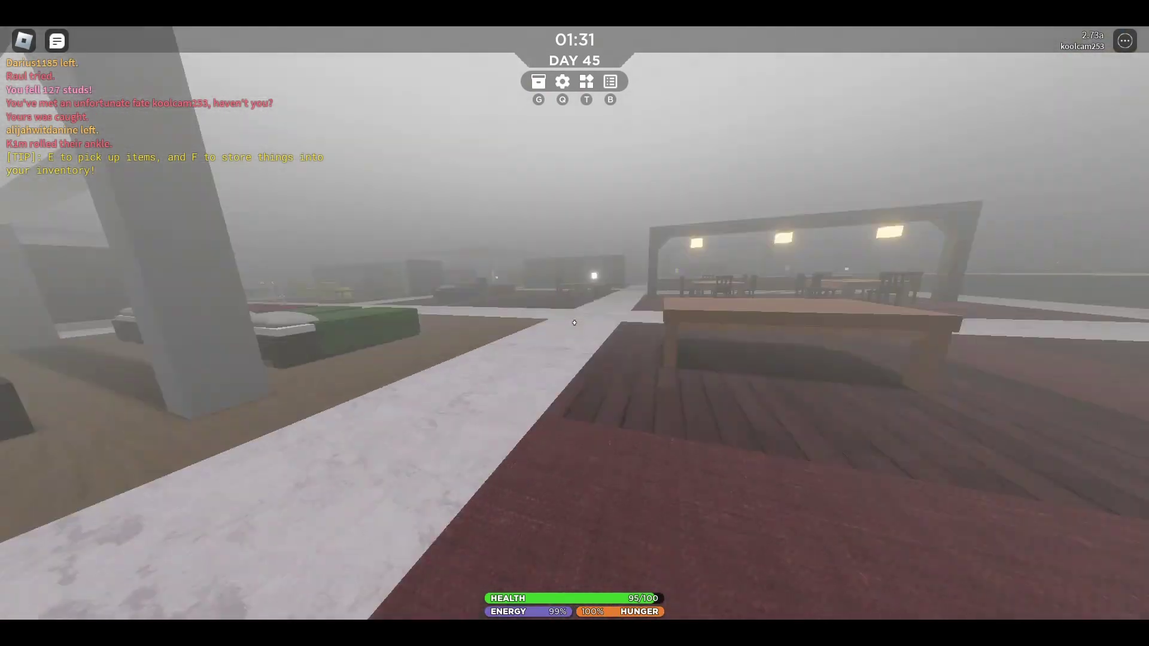
key(w)
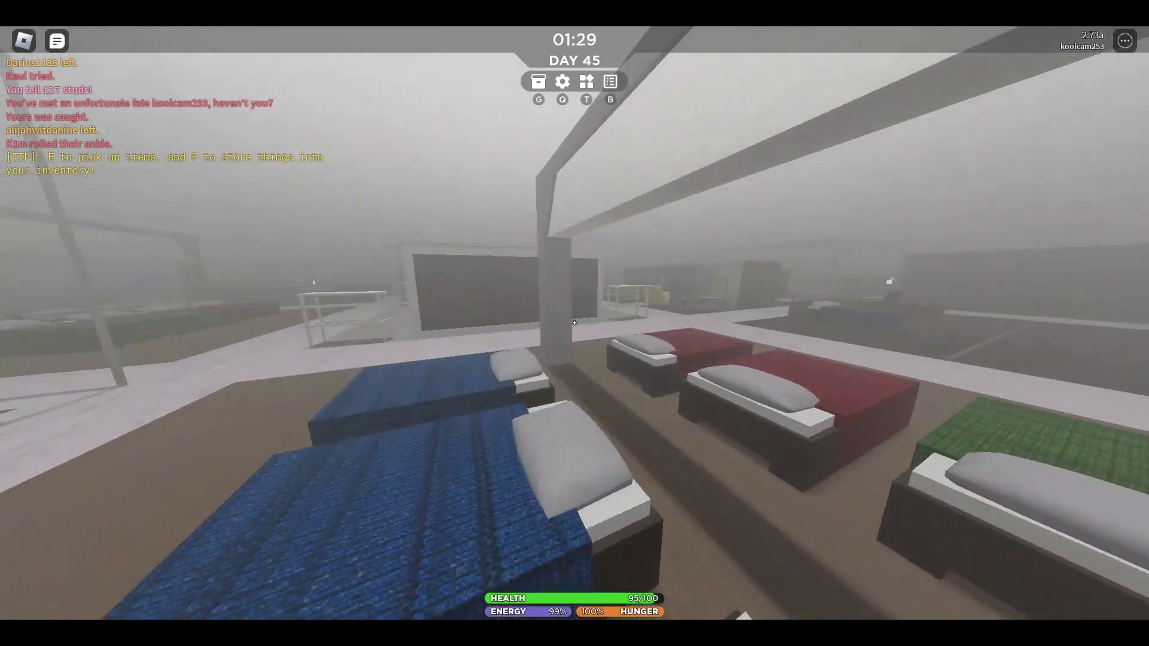
key(w)
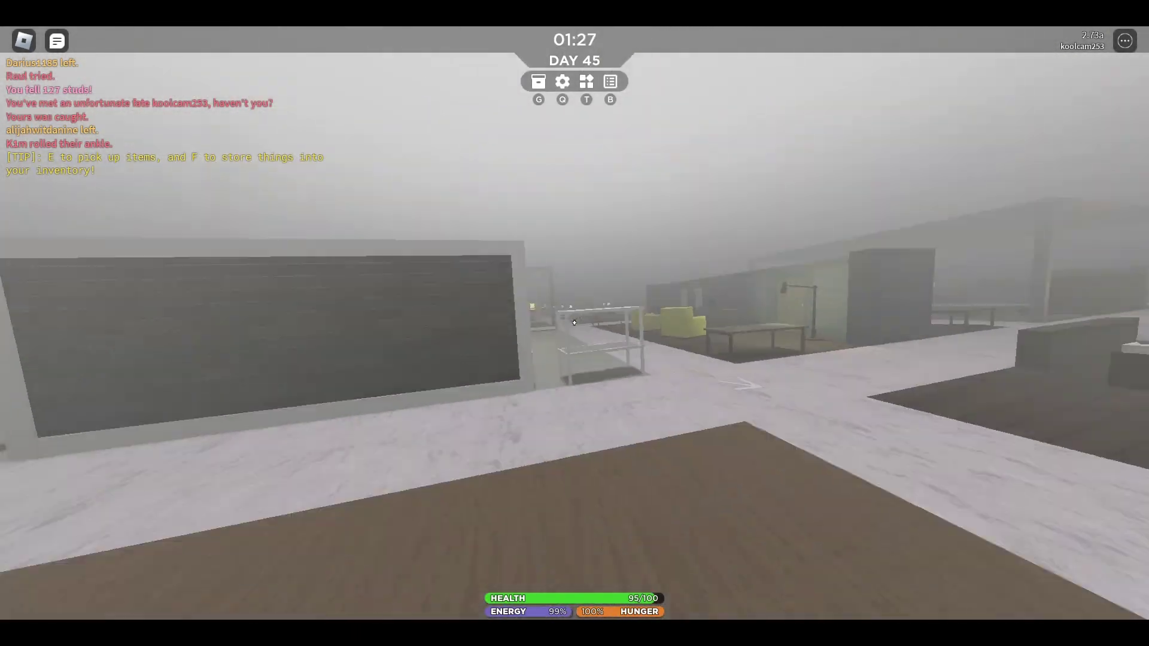
key(w)
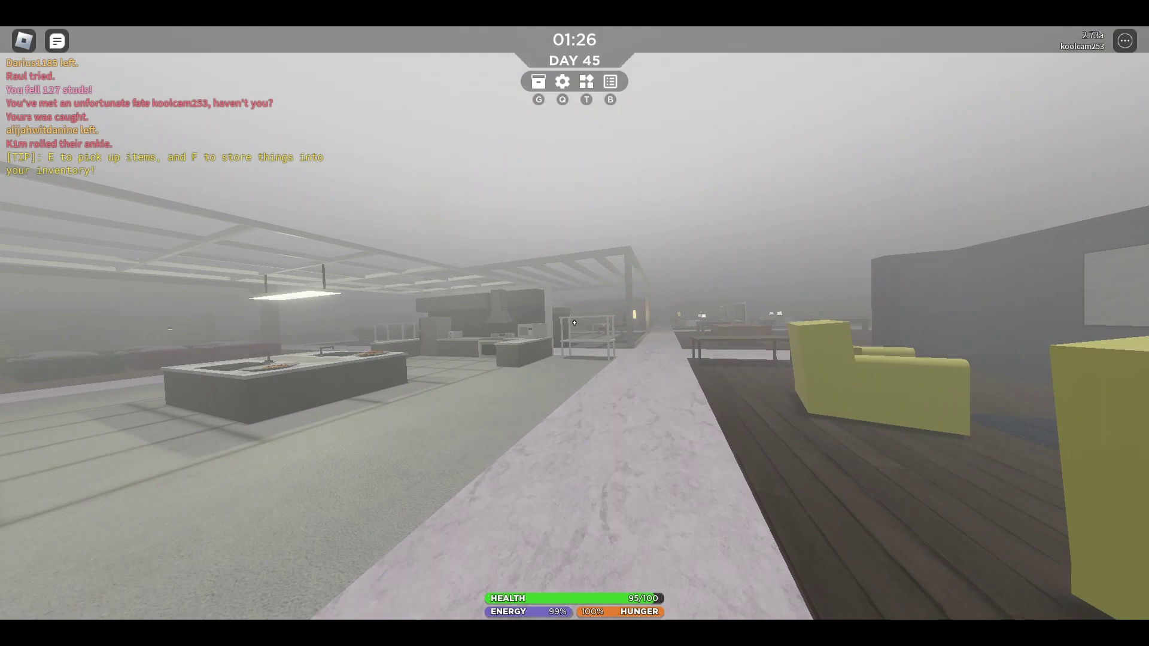
key(w)
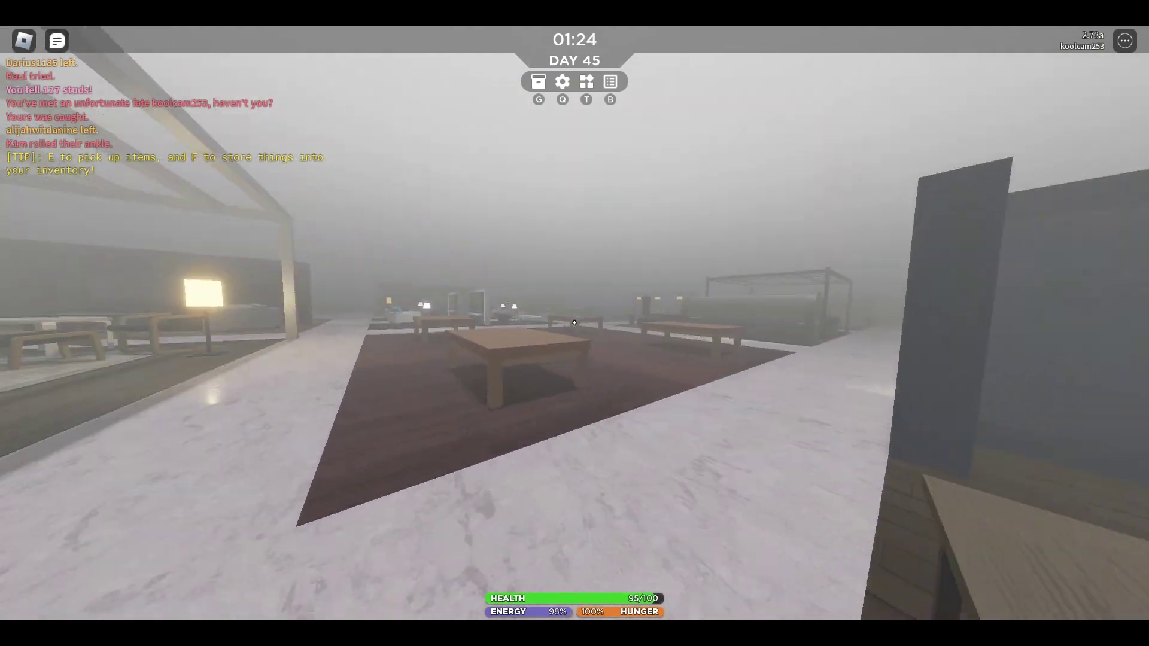
Step: Follow the marble walkway past the ice cream conveyor and hall into the armchair lounge
key(w)
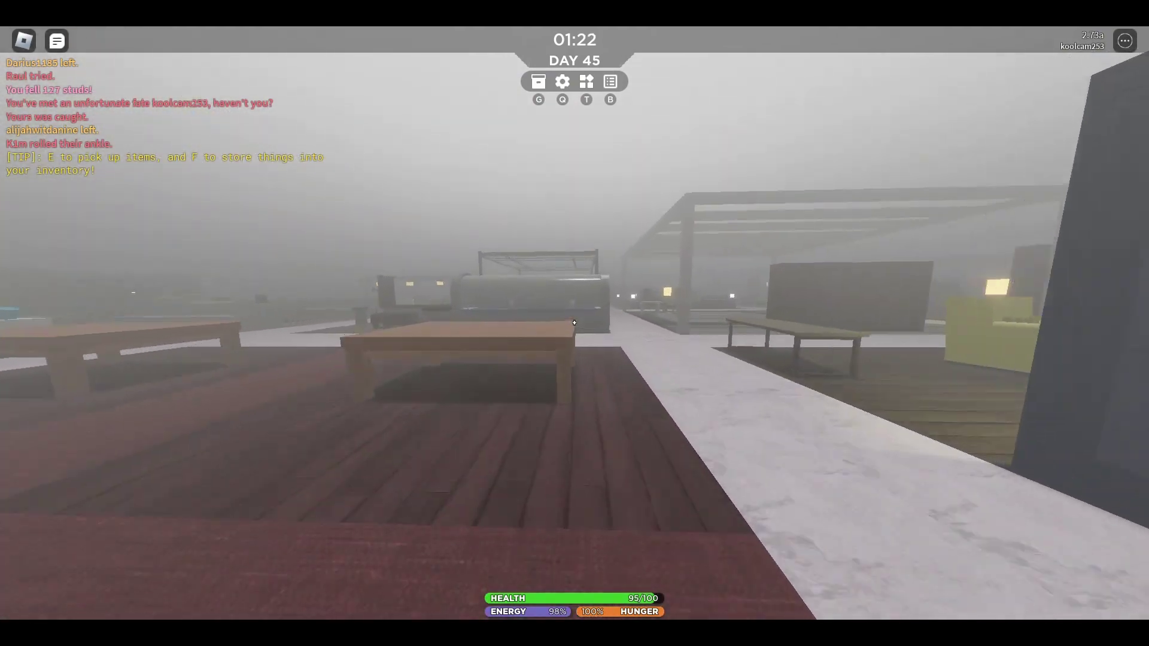
key(w)
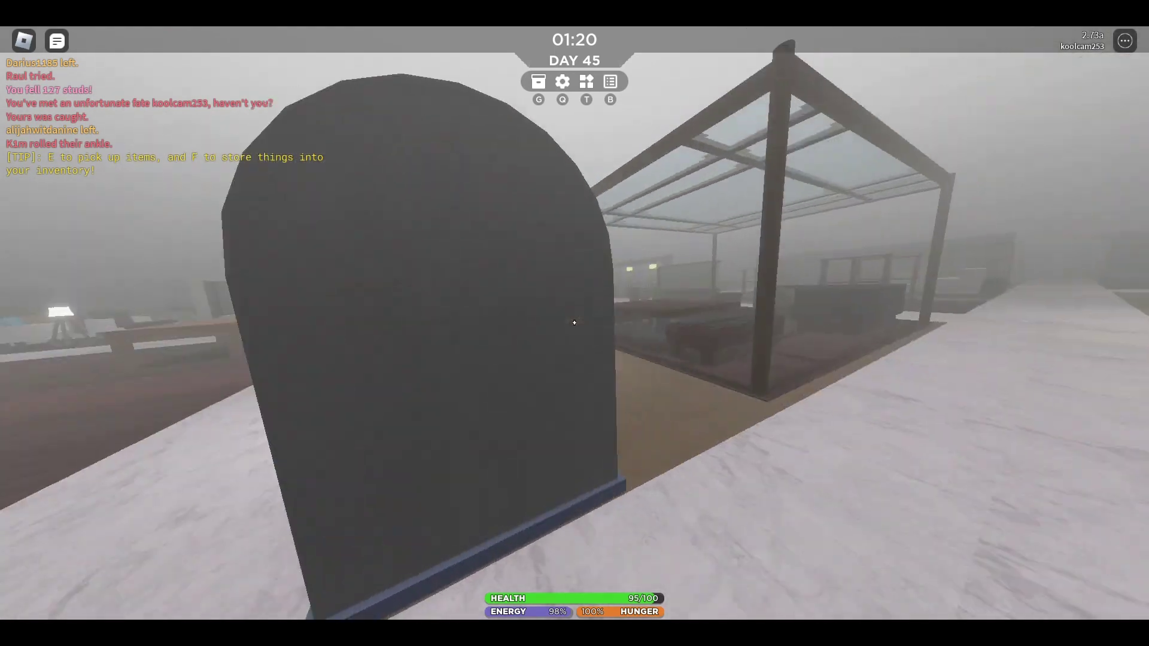
key(w)
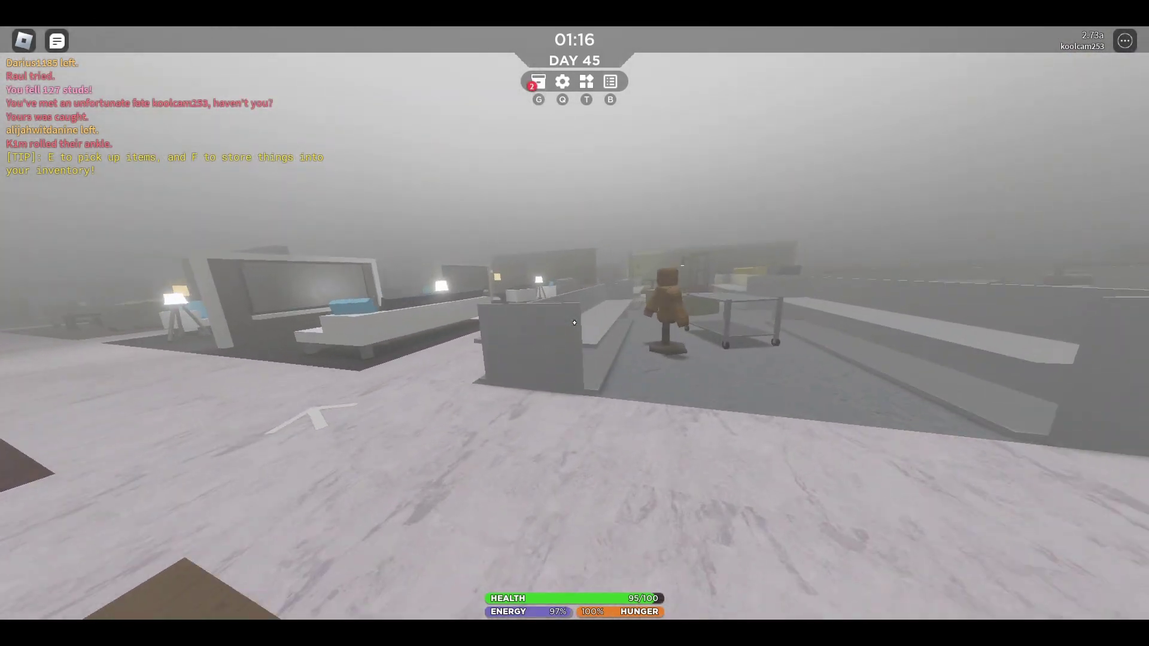
key(w)
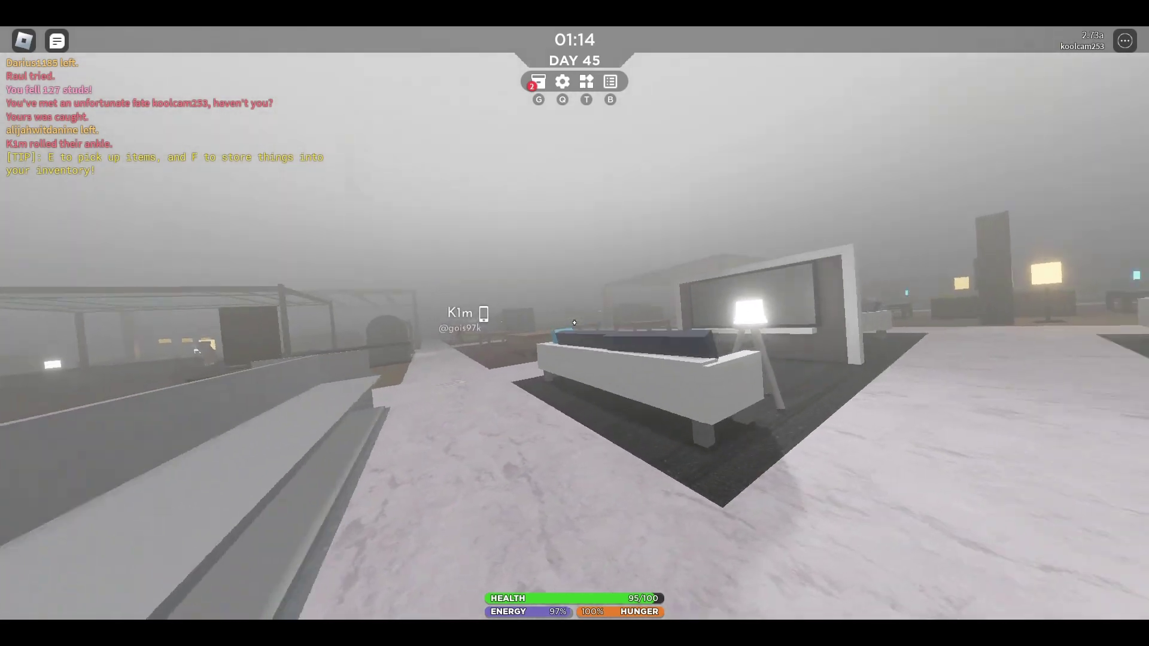
key(w)
key(w)
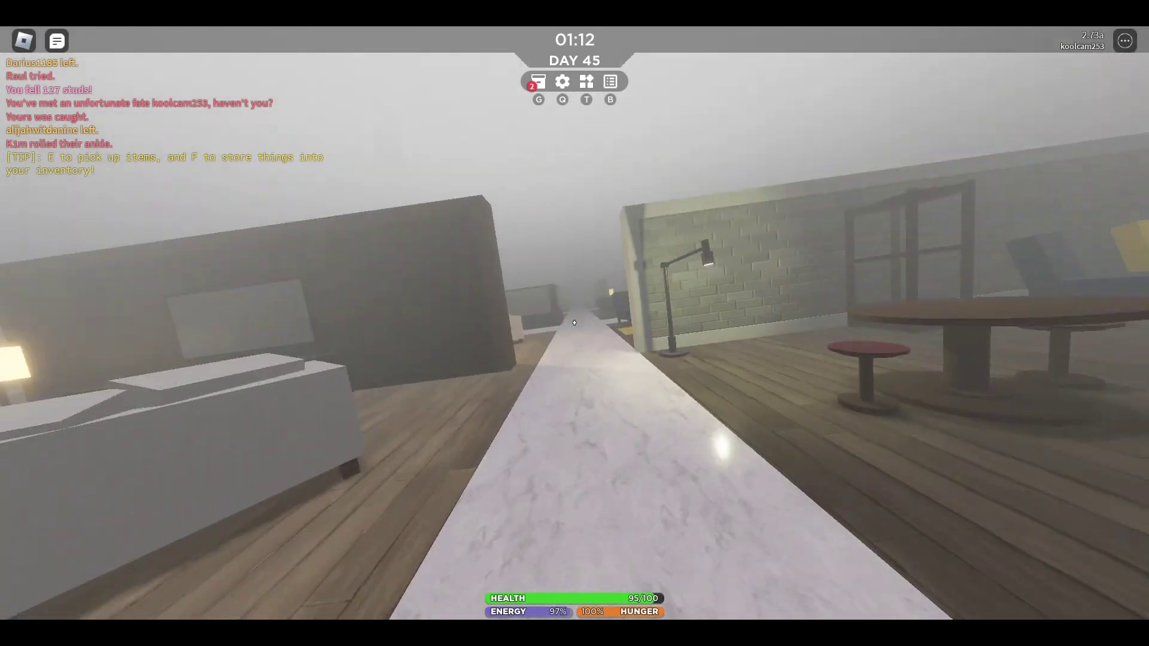
Step: Glance through the inventory, then walk past the checkered lounge into the greenhouse
key(w)
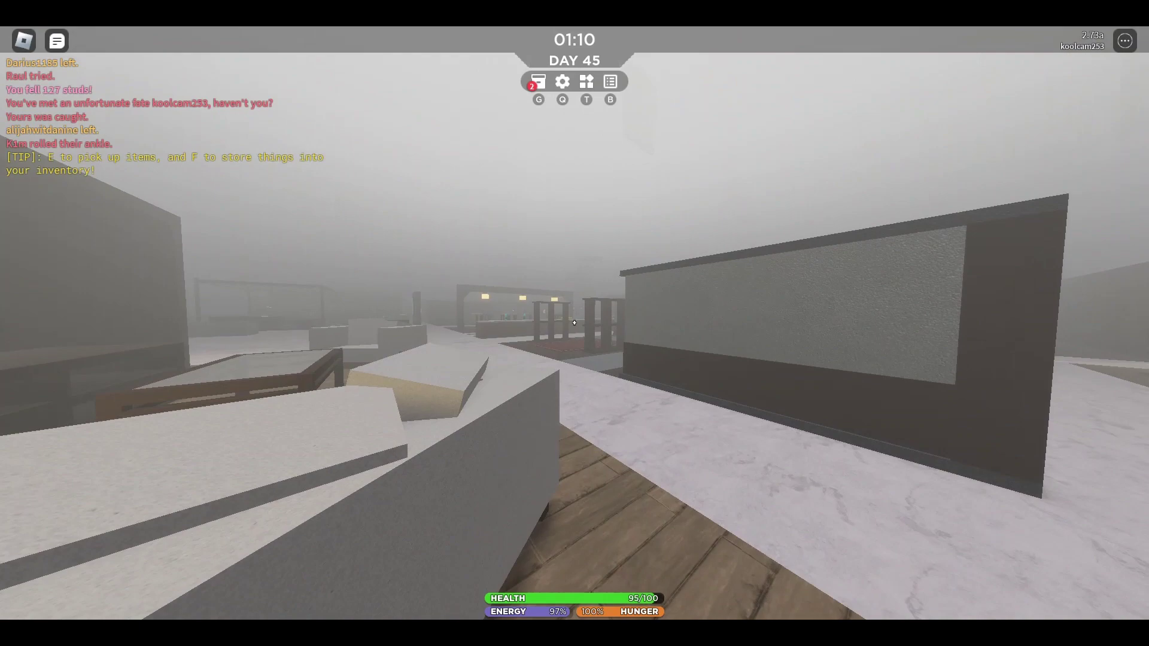
key(g)
key(g)
key(w)
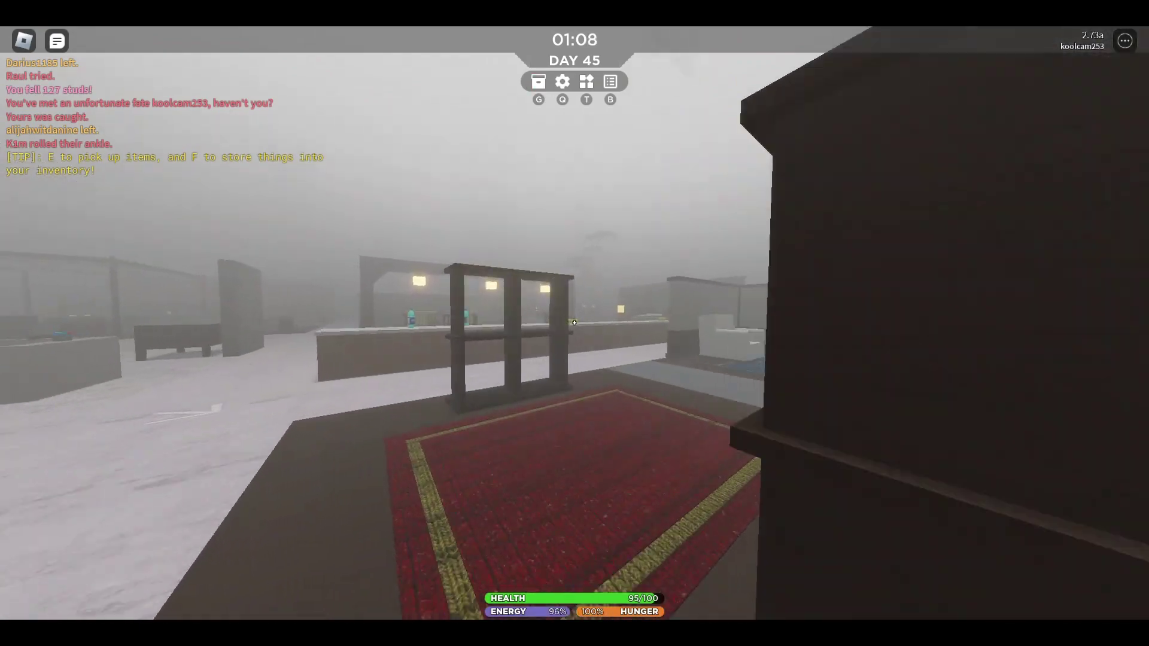
key(w)
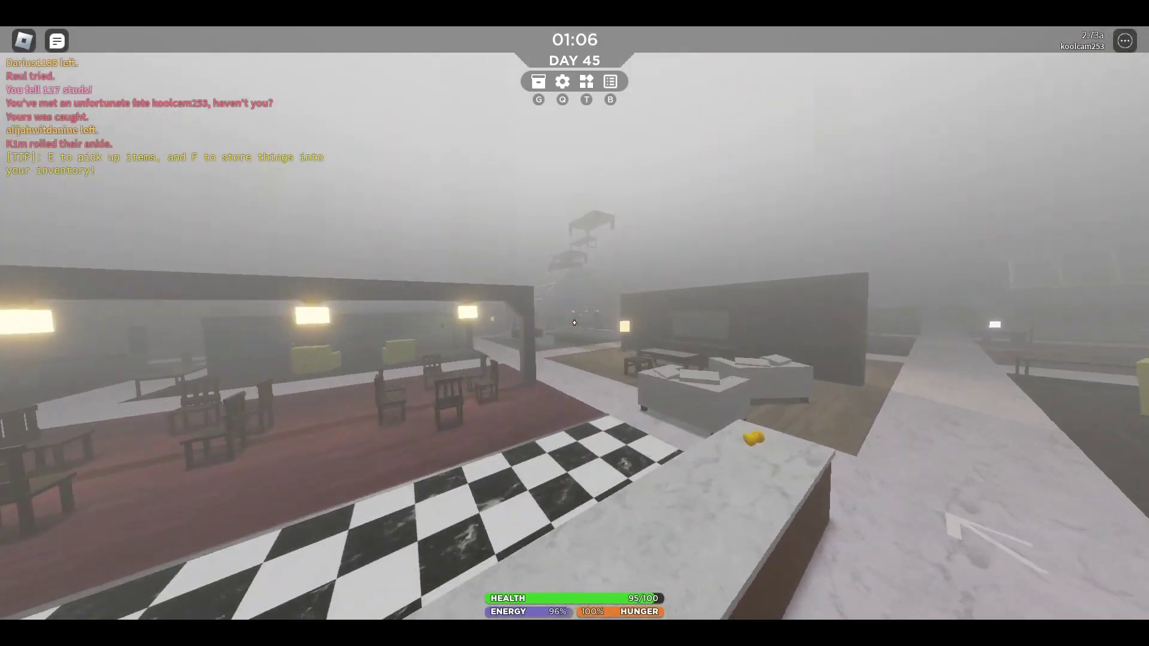
key(w)
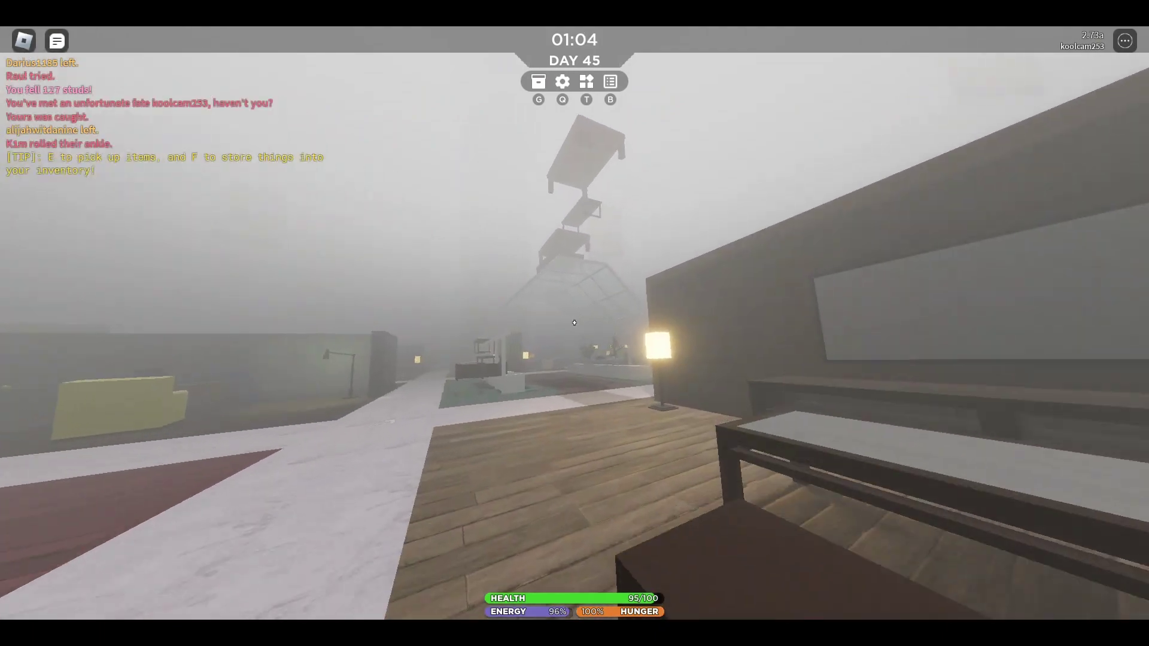
key(w)
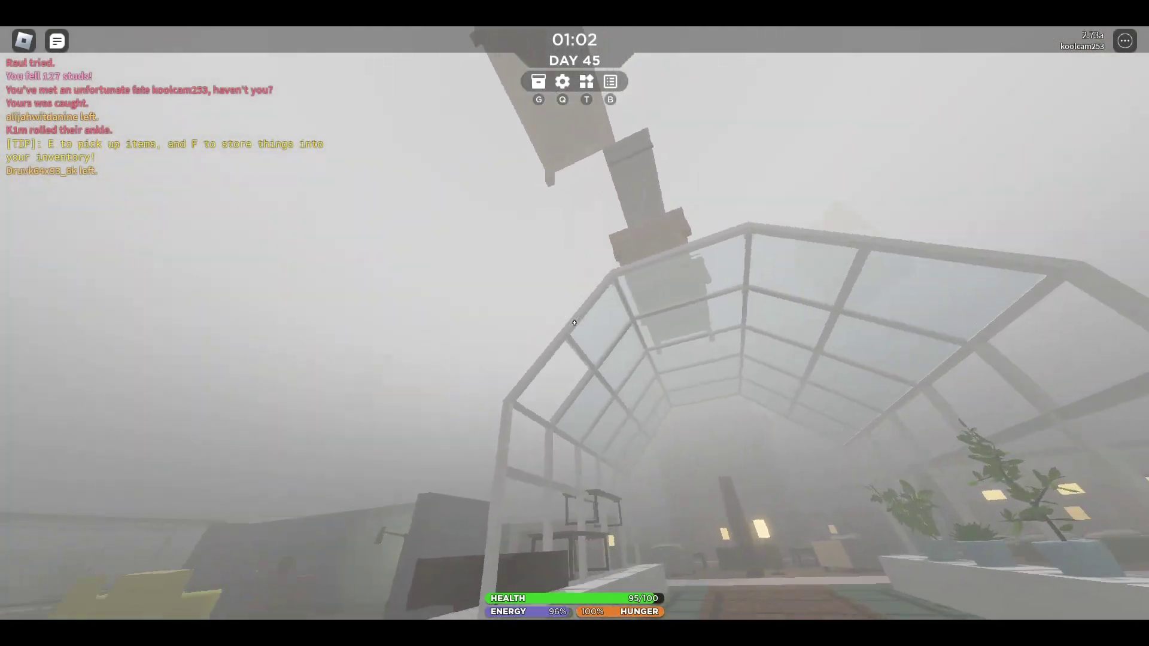
key(w)
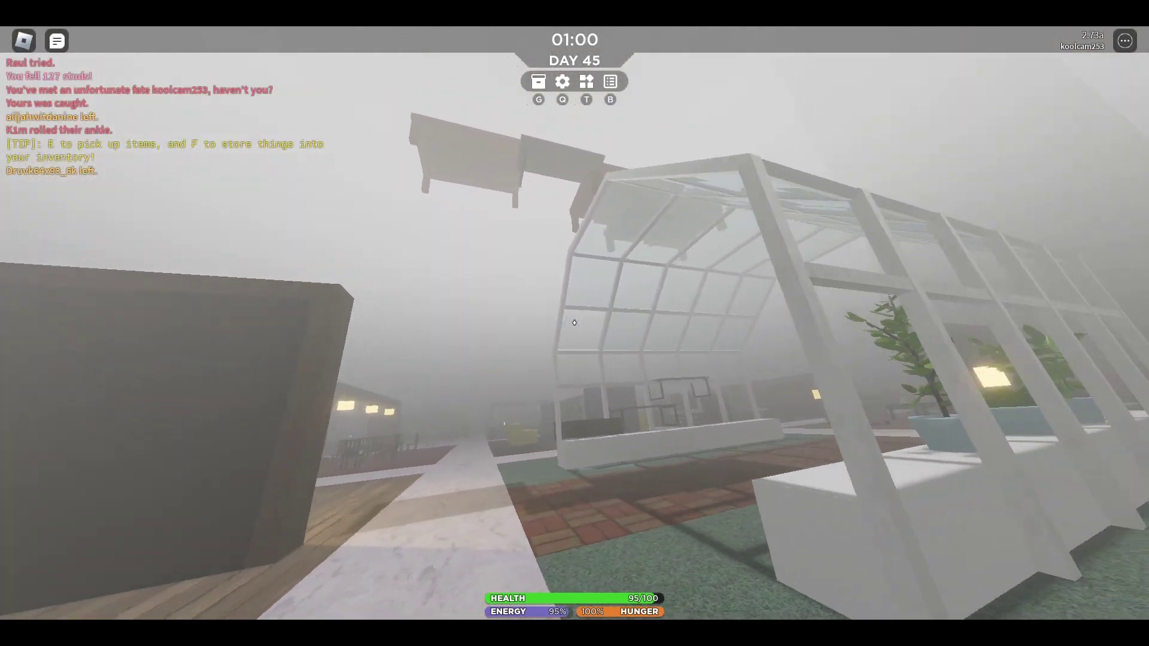
key(w)
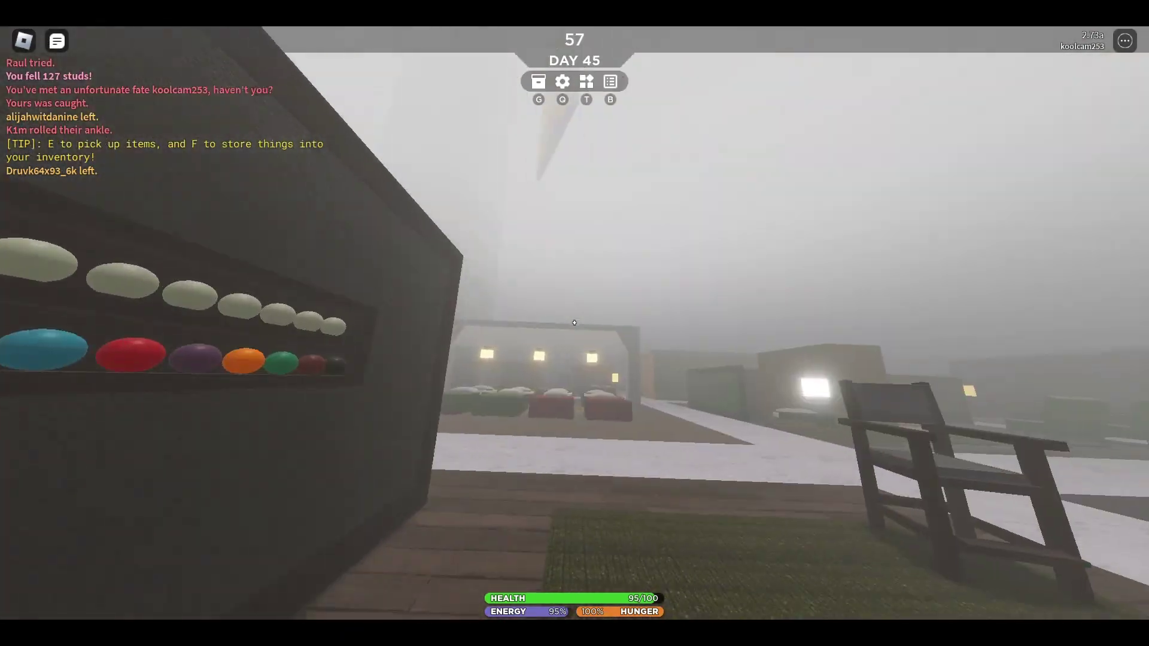
Step: Turn from the ball display and walk past the beds into the sofa lounge
key(s)
key(w)
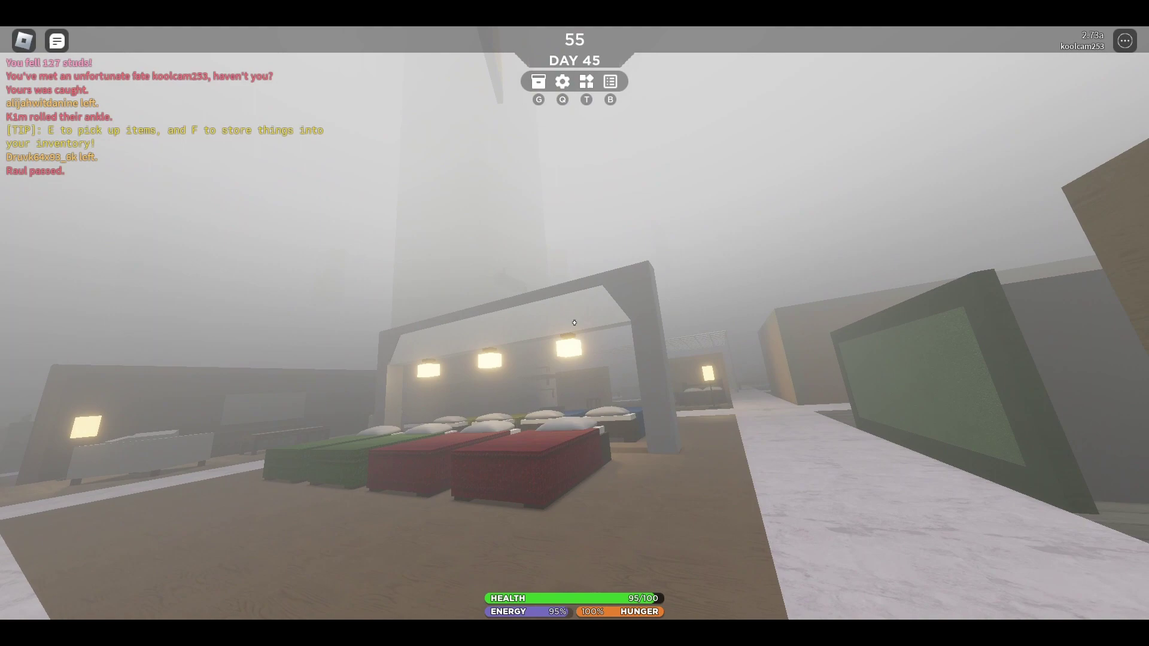
key(w)
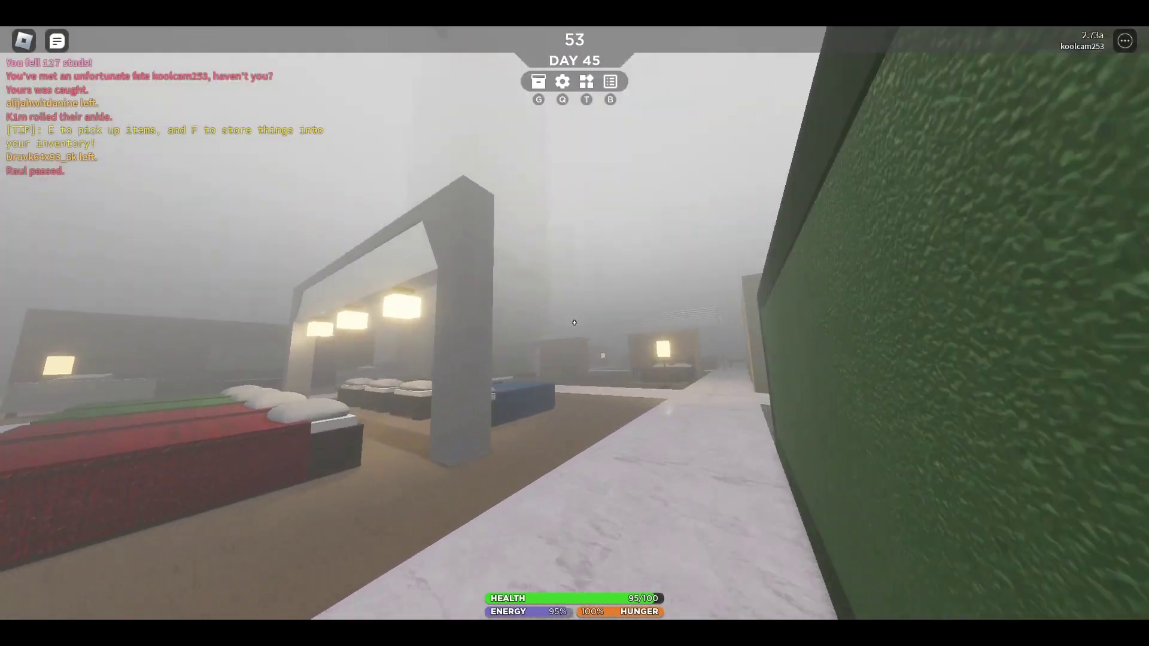
key(w)
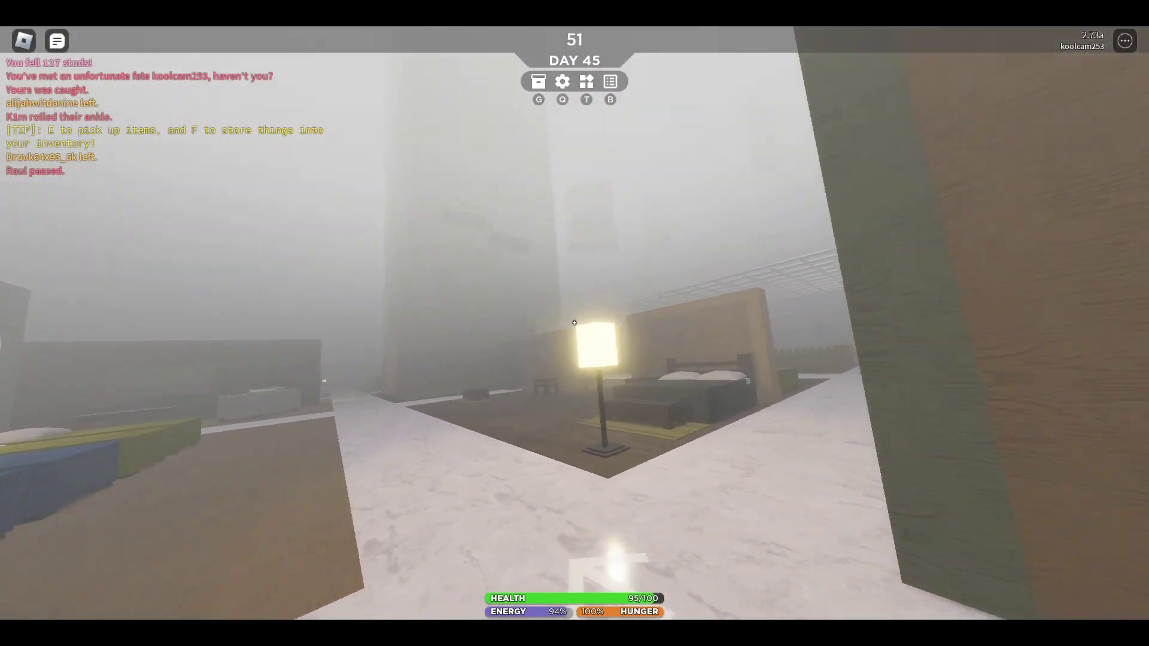
key(w)
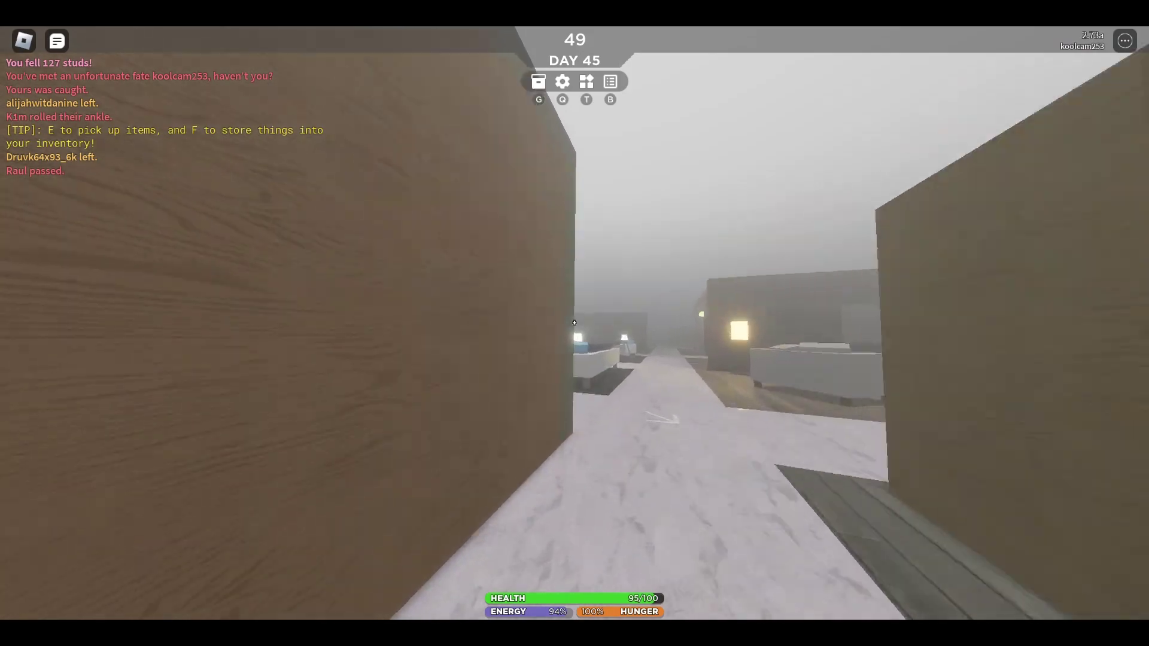
key(w)
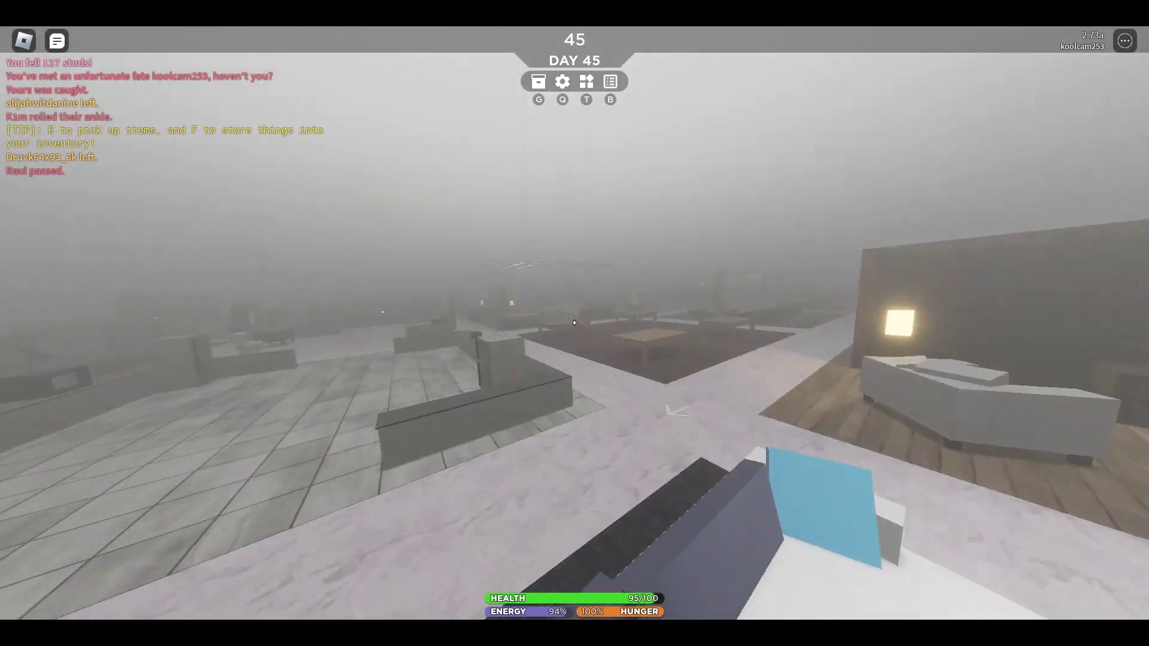
Step: Walk past the pillar and beds, along the railed walkway, and past the fire pit
key(w)
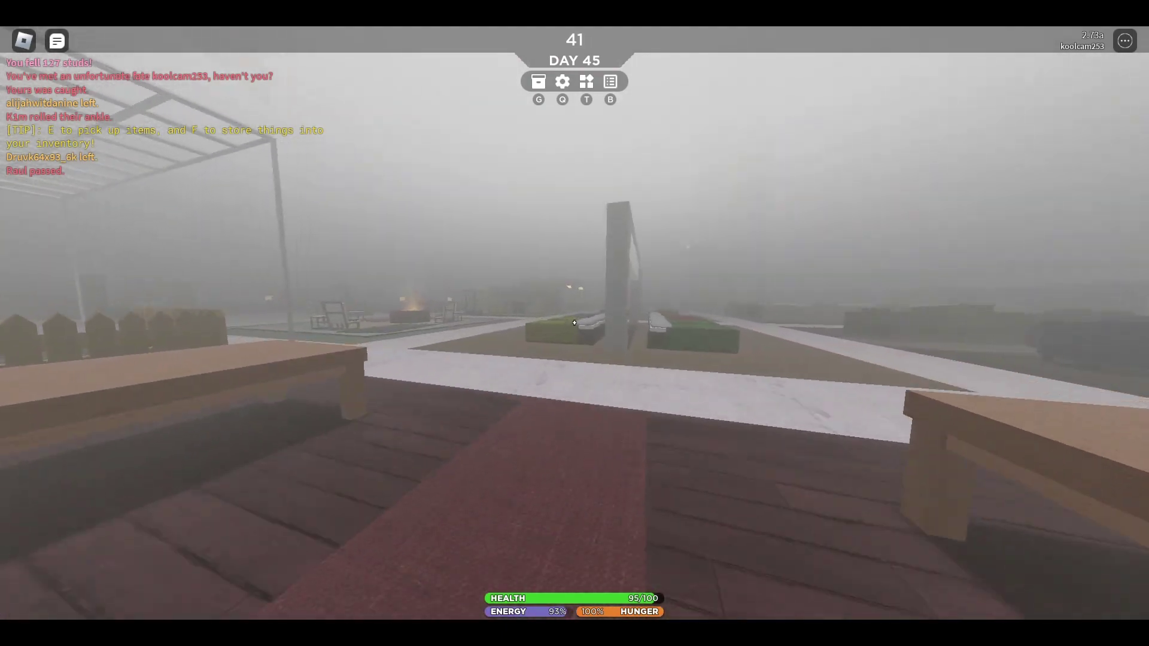
key(w)
key(w)
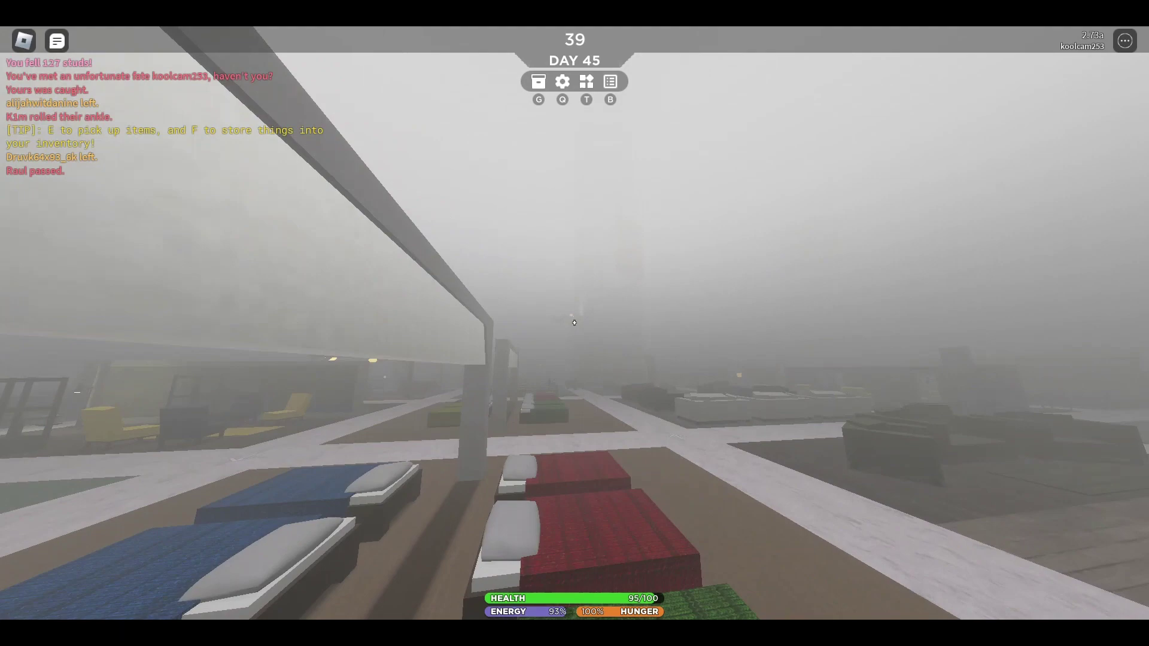
key(w)
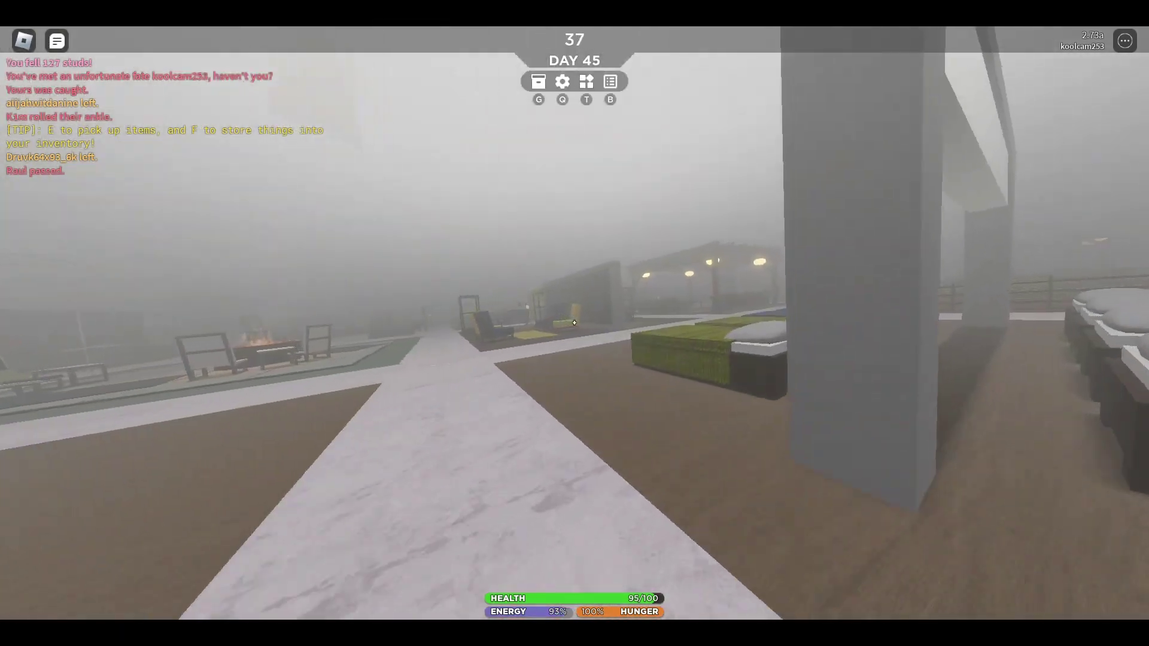
key(w)
key(w)
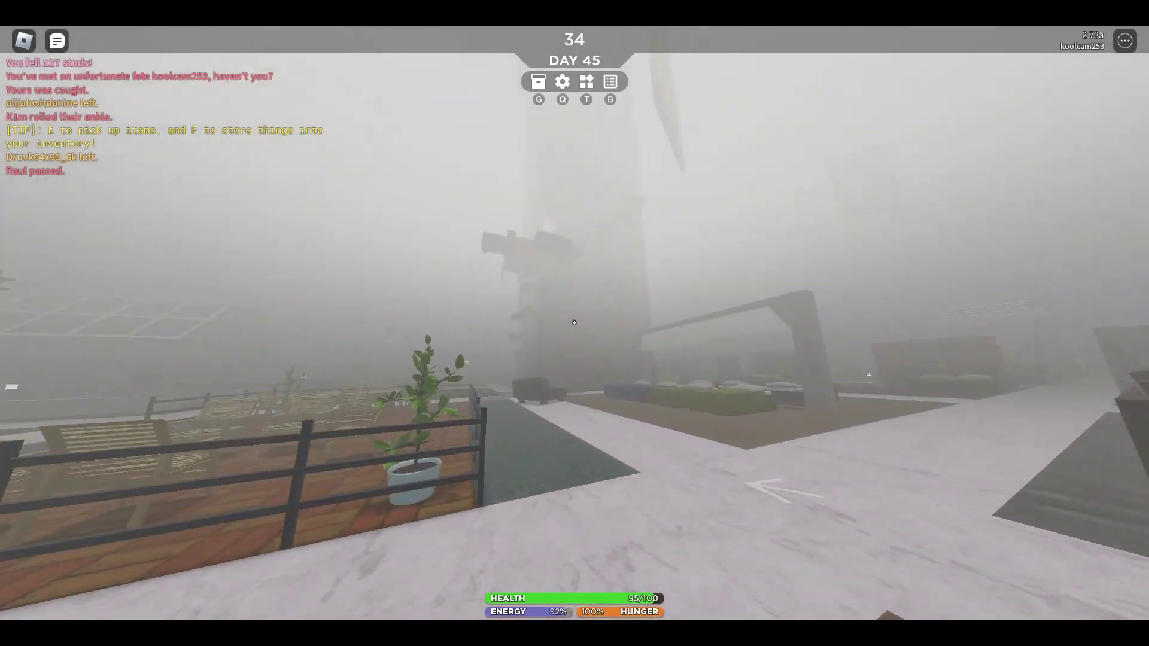
key(w)
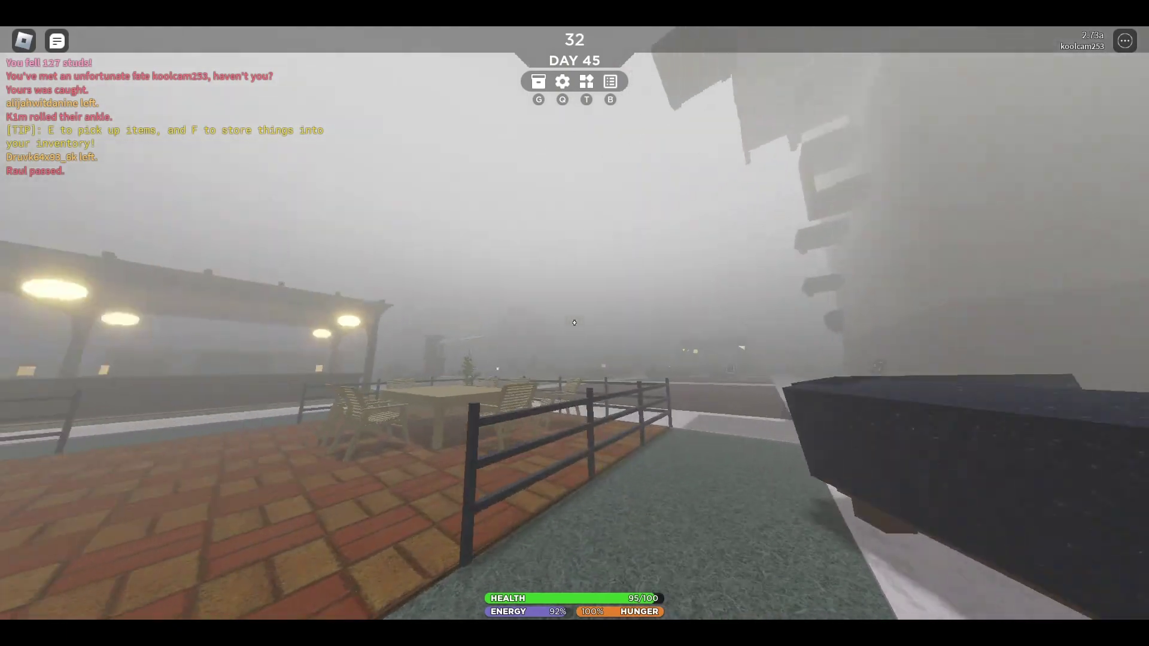
key(w)
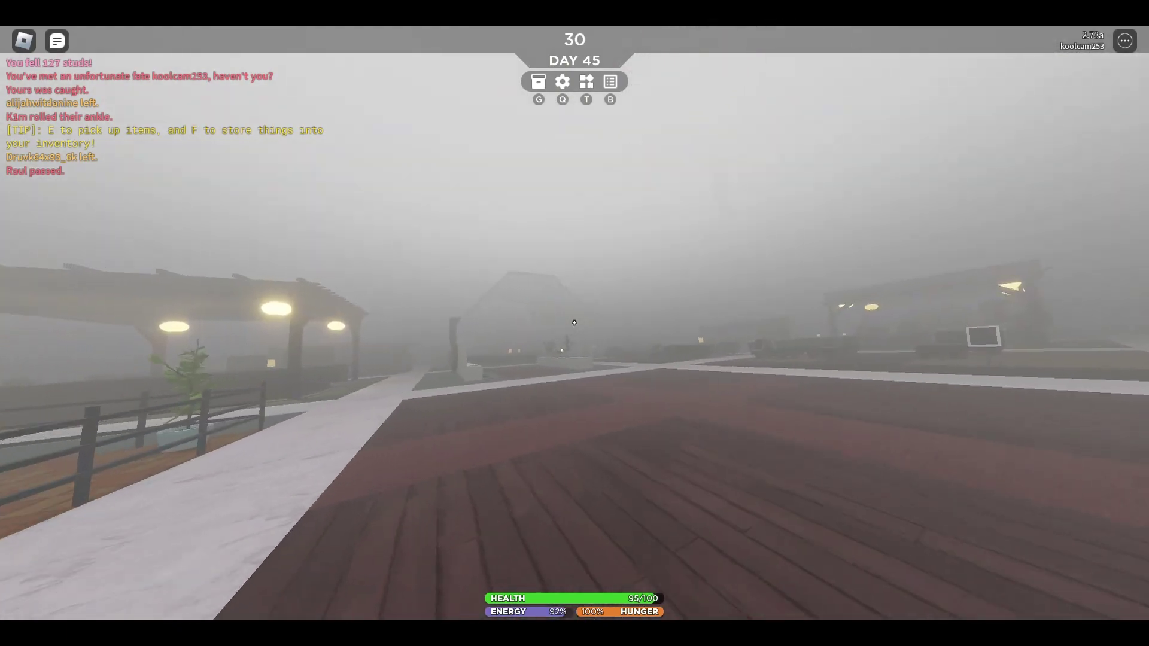
key(w)
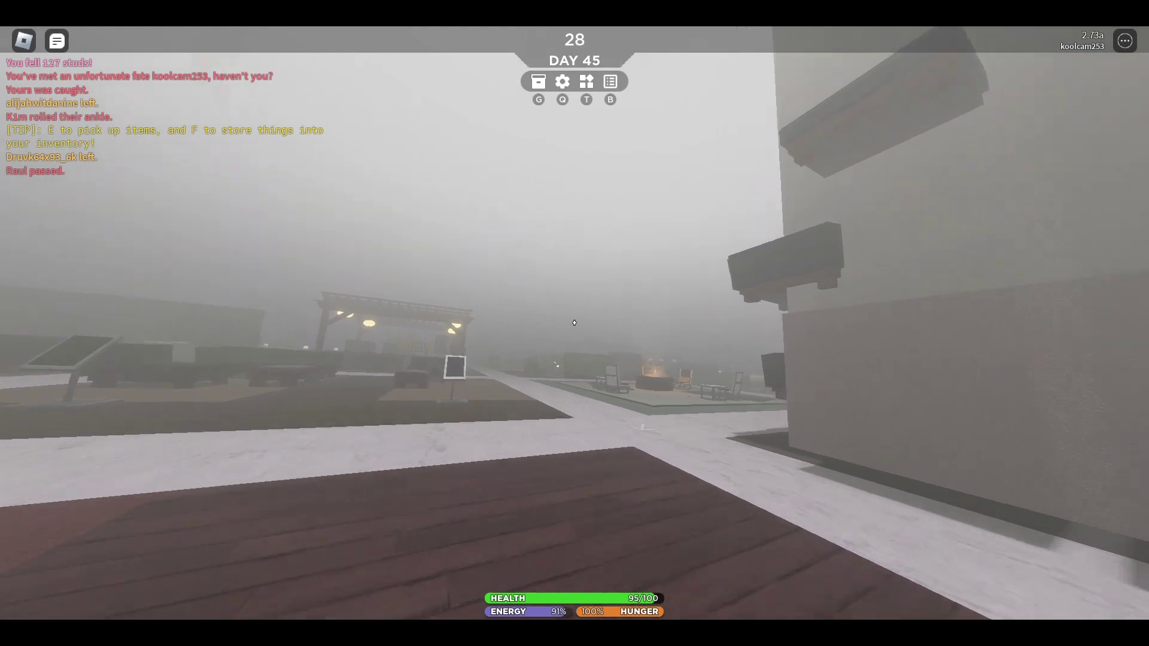
key(w)
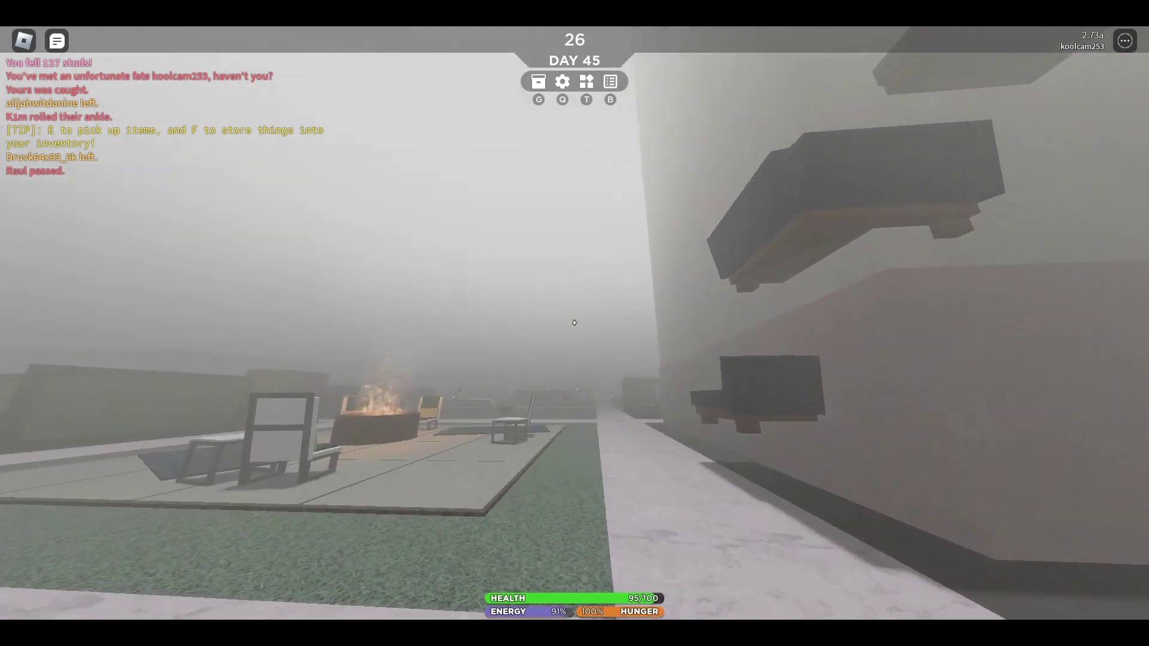
key(w)
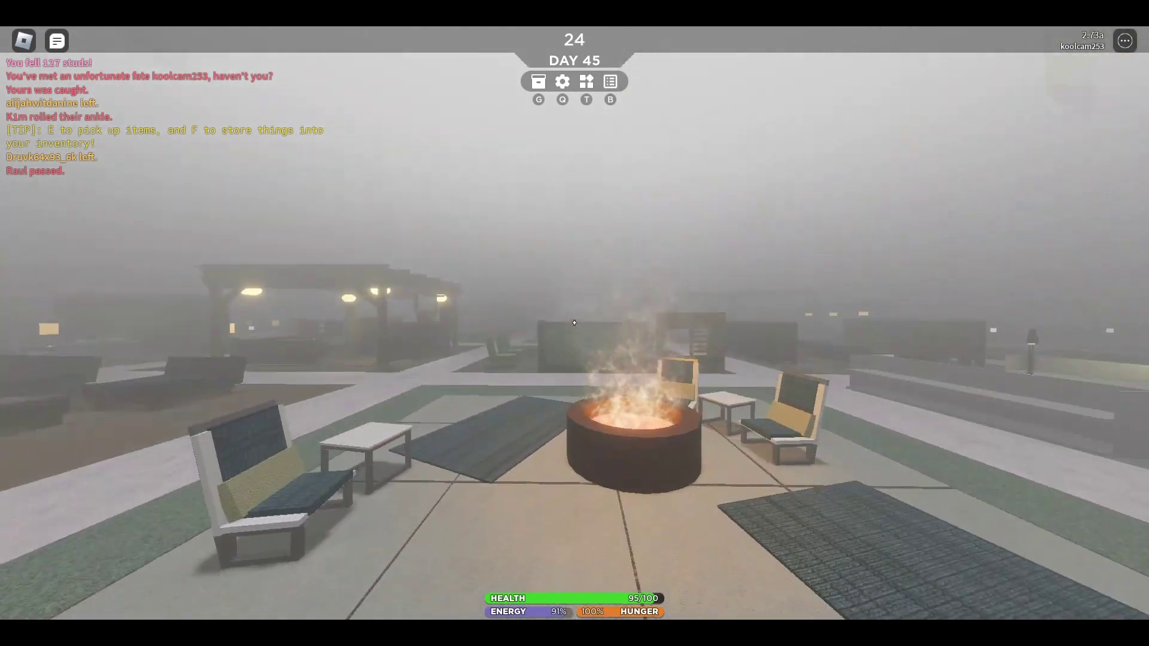
key(w)
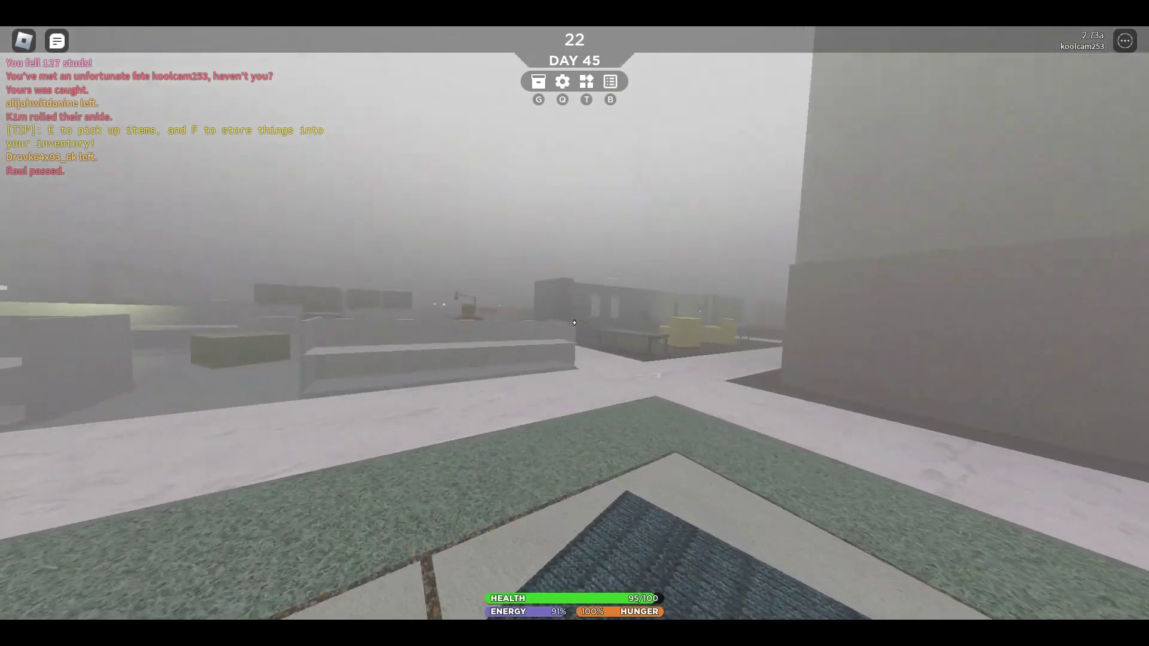
key(w)
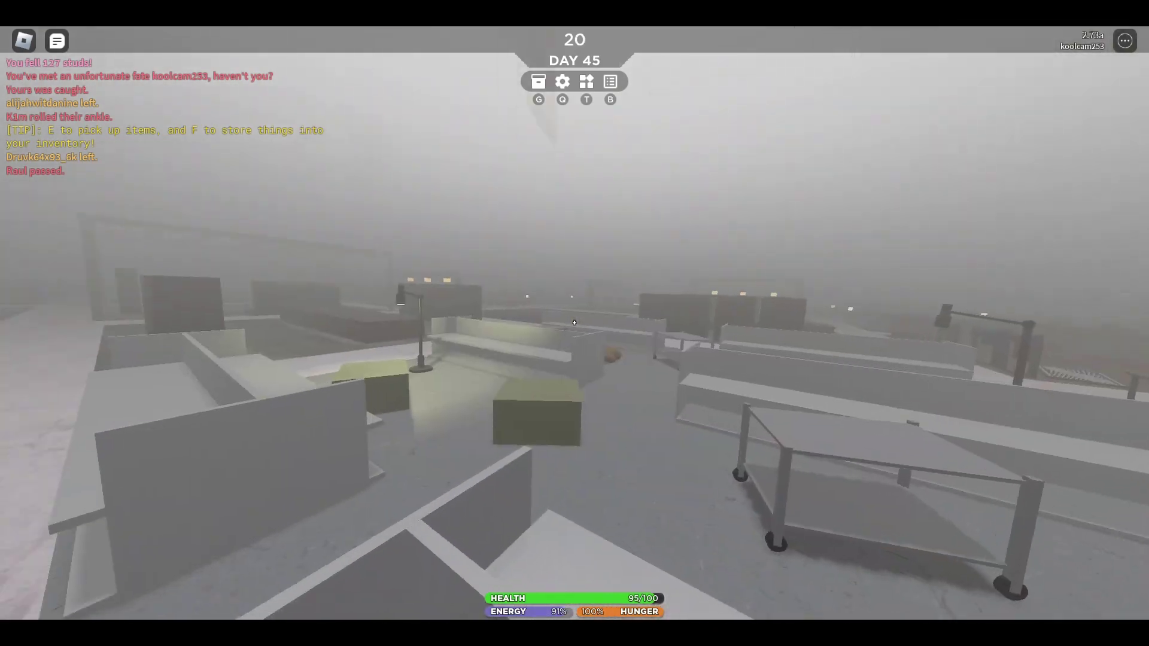
key(Escape)
click(476, 94)
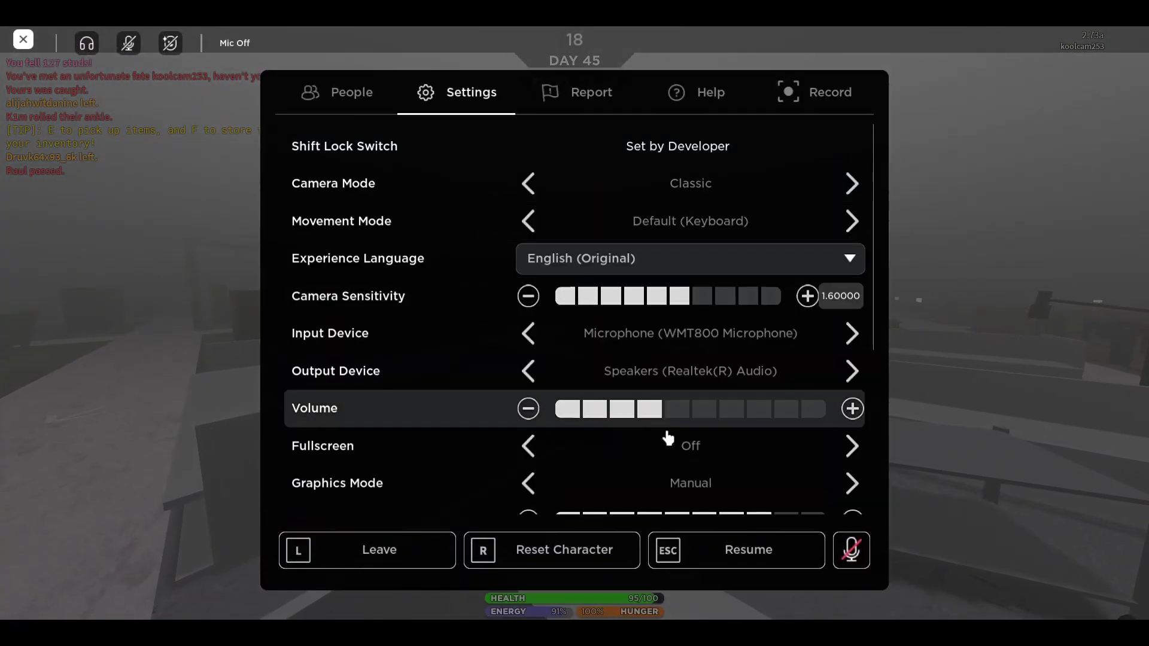
key(Escape)
key(q)
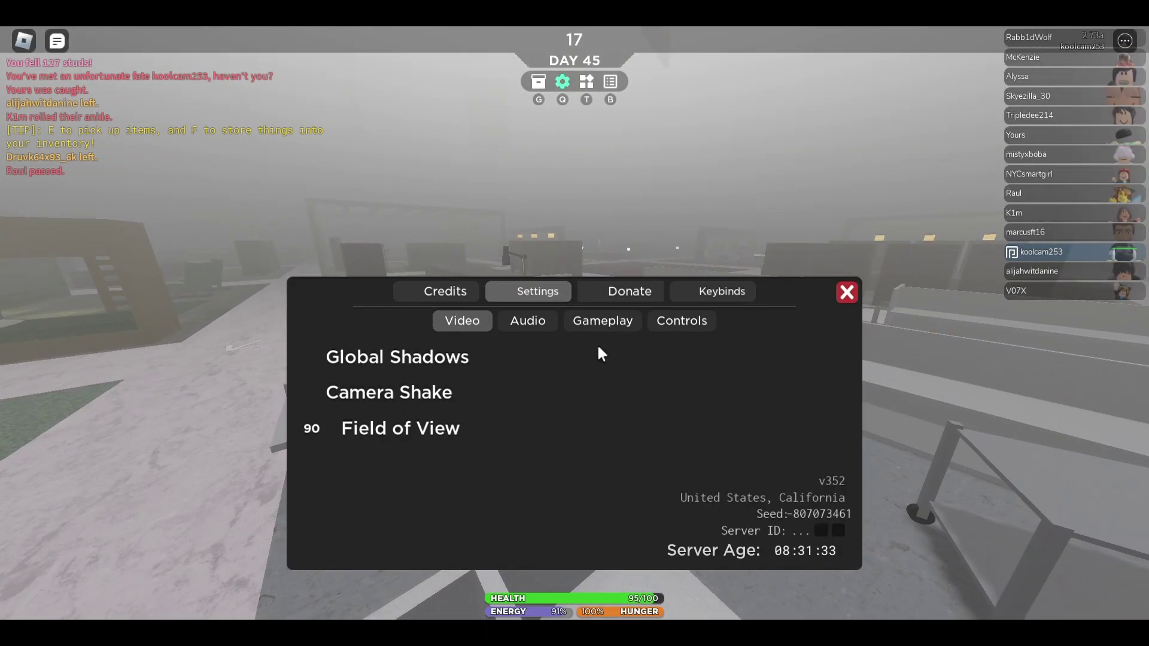
click(528, 253)
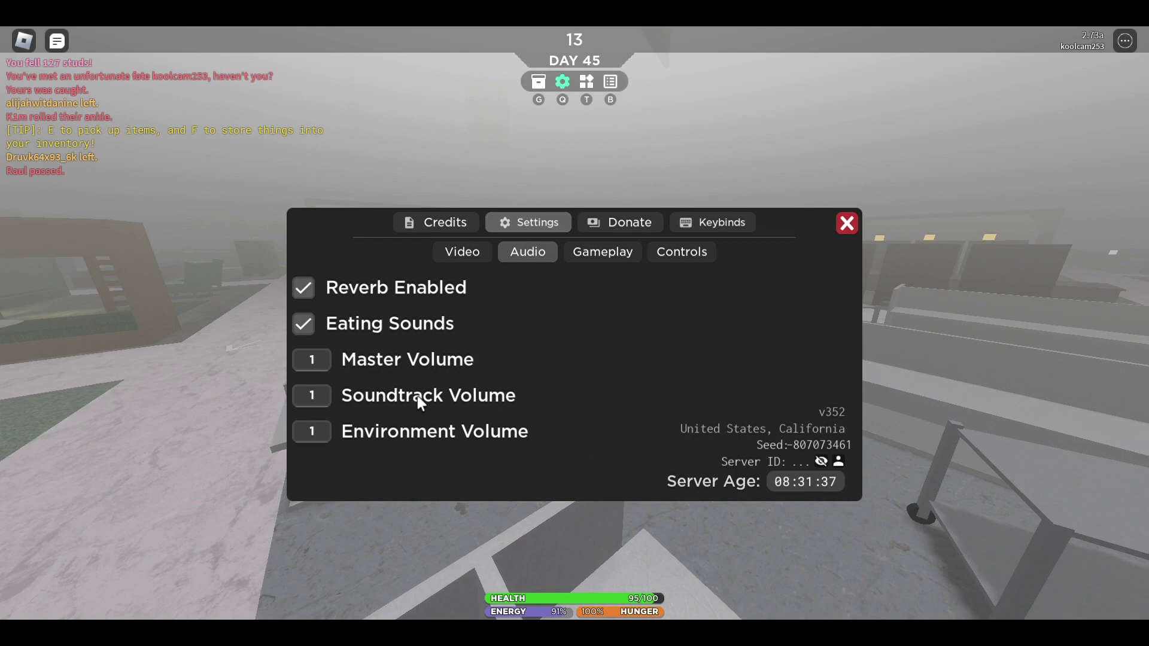
click(847, 224)
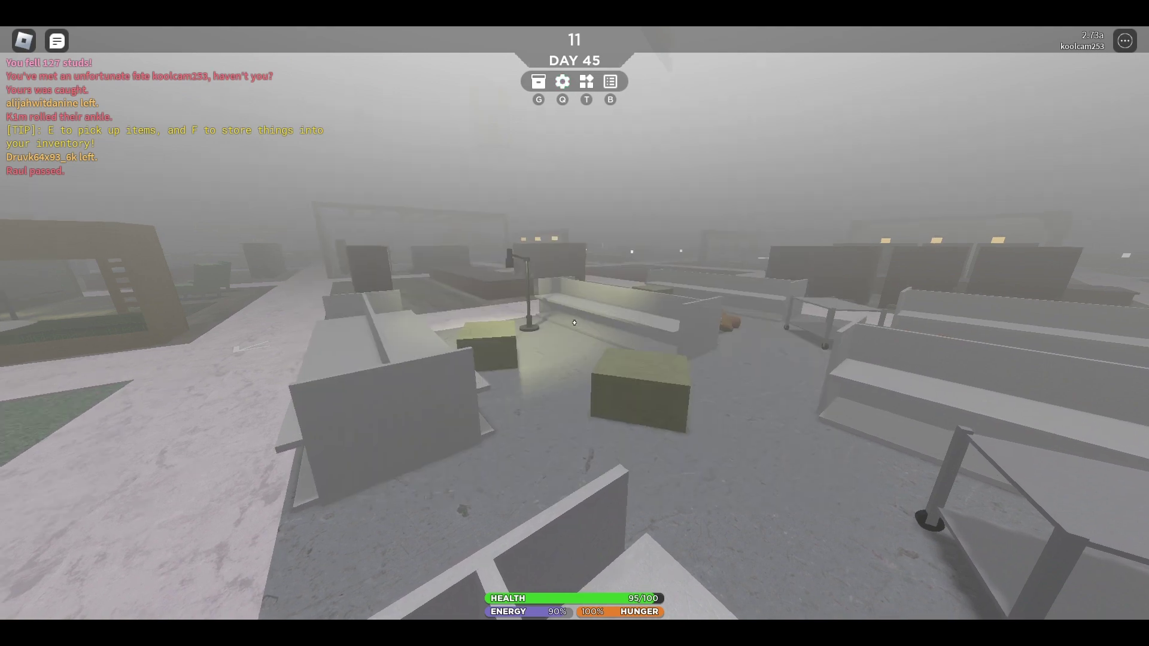
Step: Walk toward the pillar, then use a Medkit from the inventory to restore health
key(w)
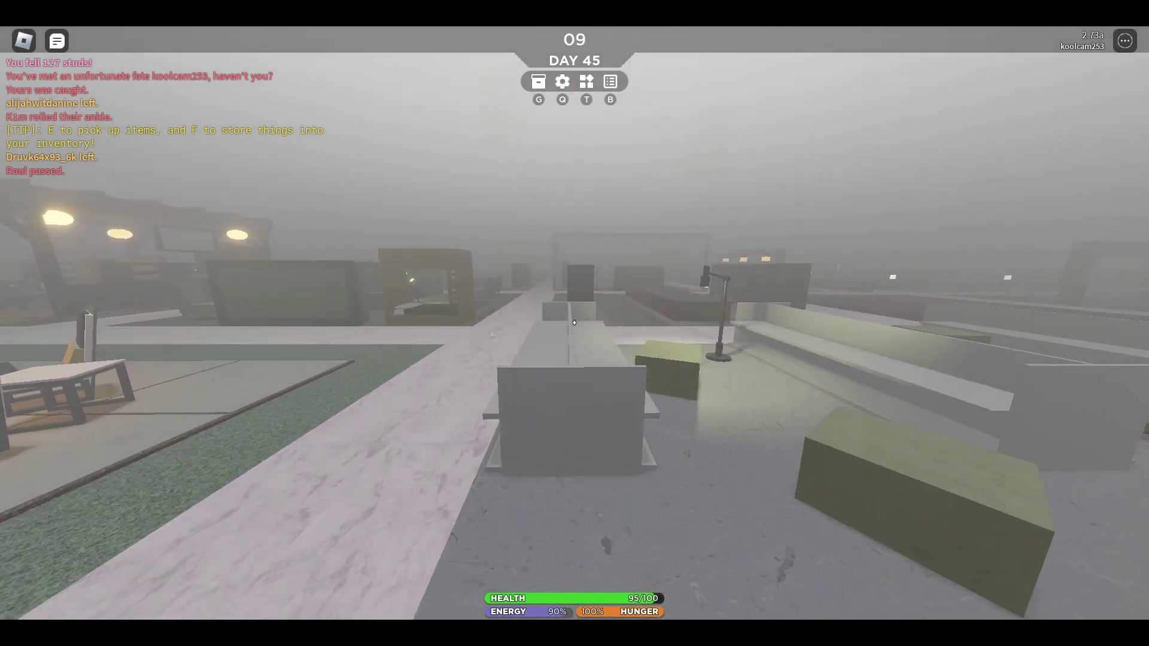
key(w)
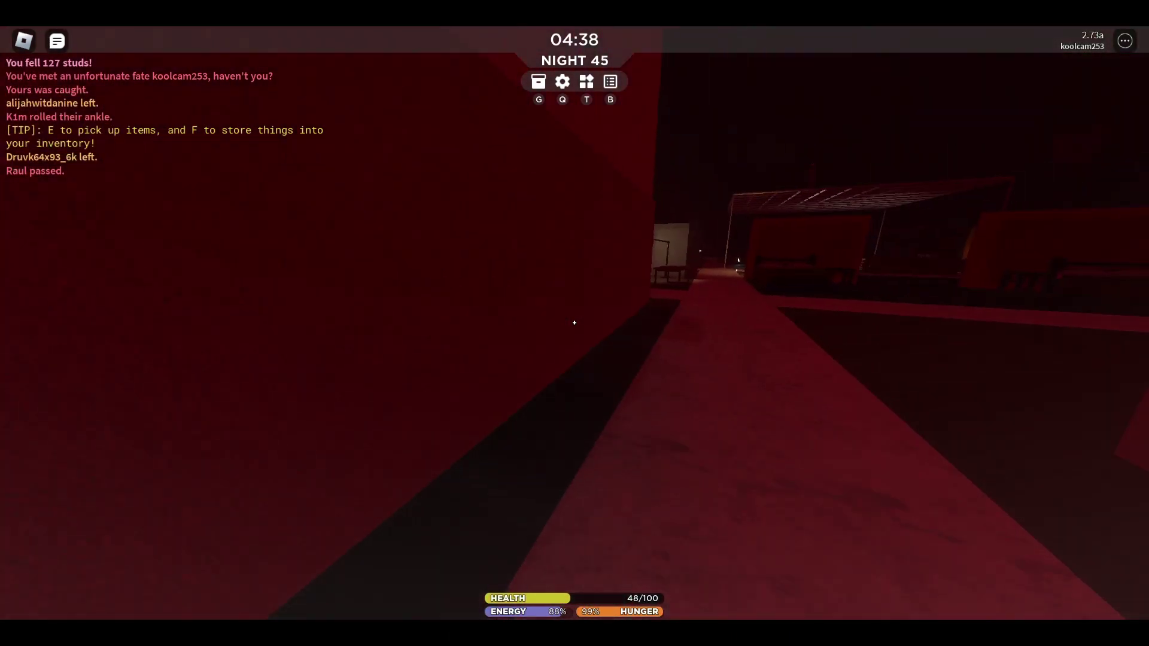
key(g)
click(592, 538)
key(g)
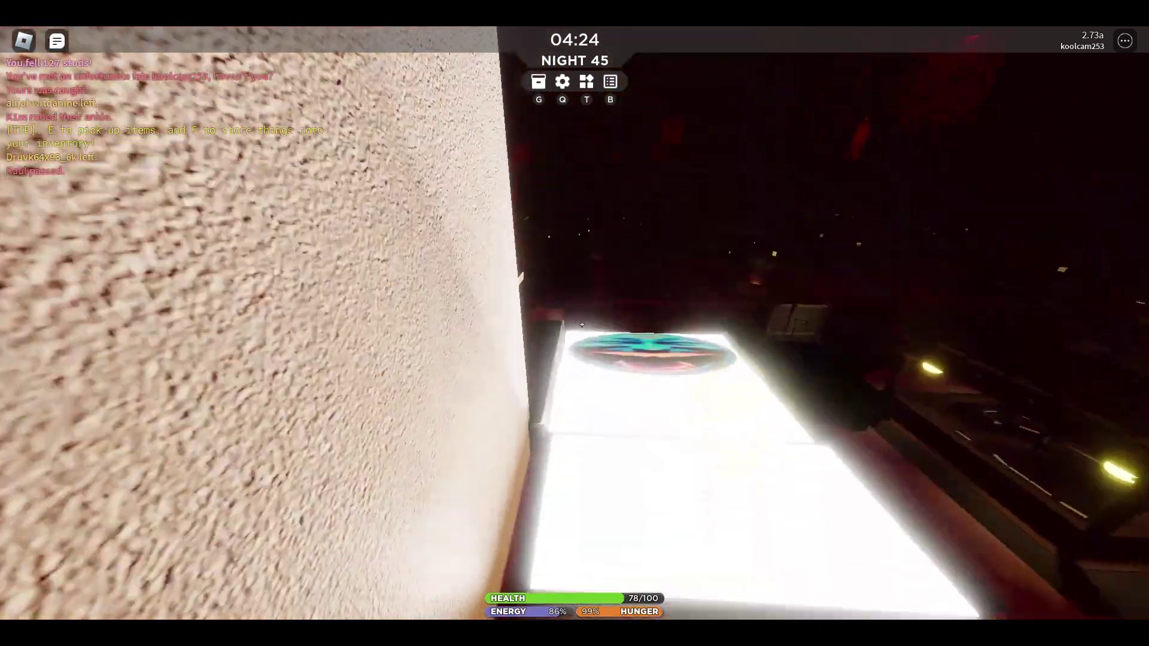
scroll(575, 323, down, 5)
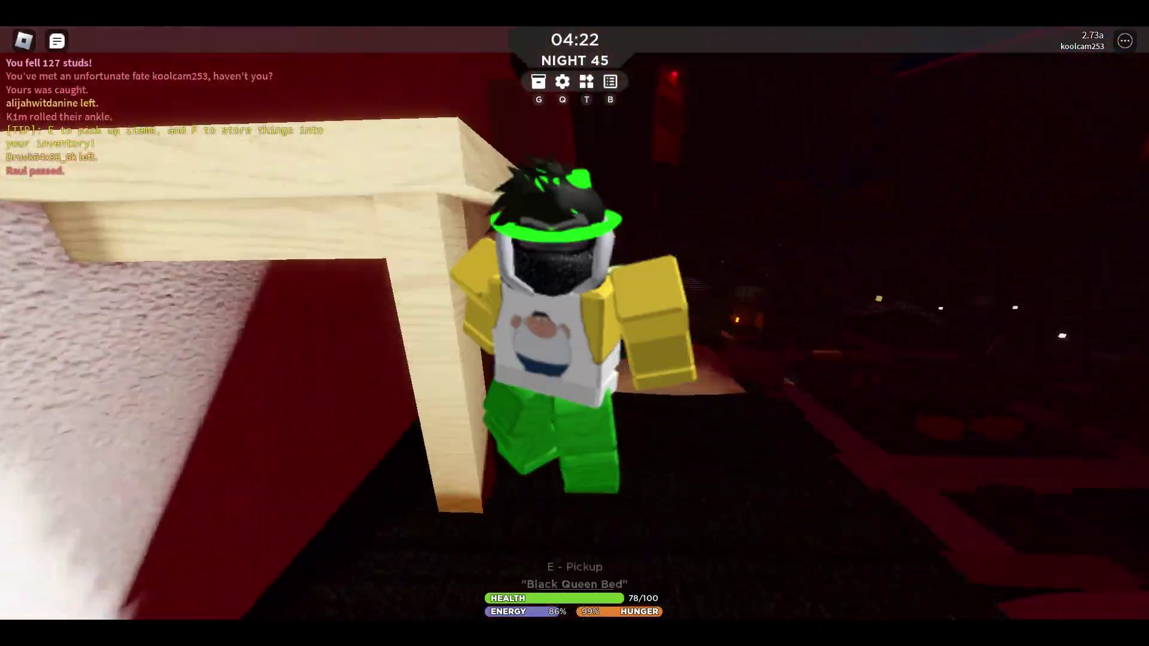
scroll(575, 324, up, 5)
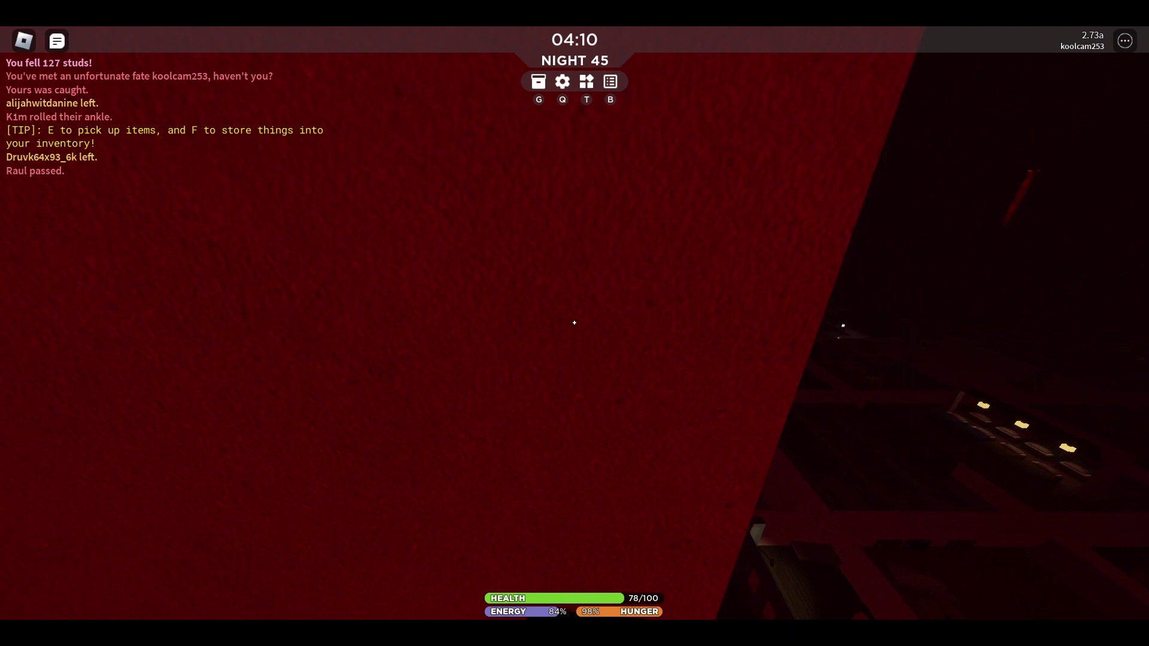
Step: Toggle the emote wheel several times and open then close the day cycle tutorial
key(period)
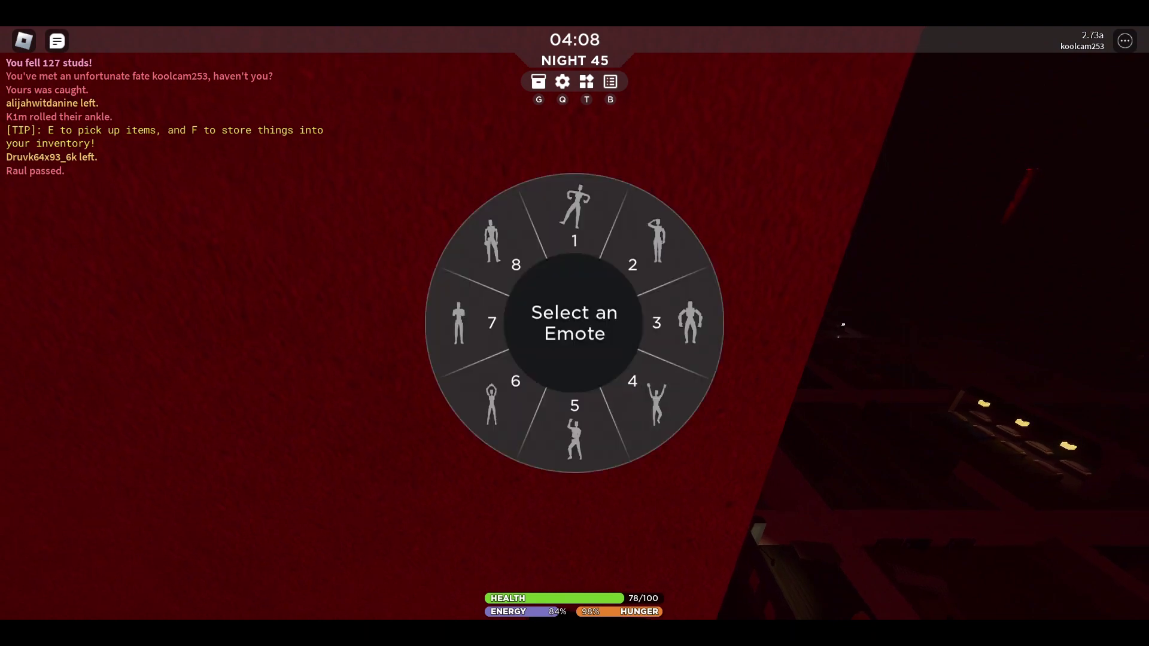
key(period)
key(period)
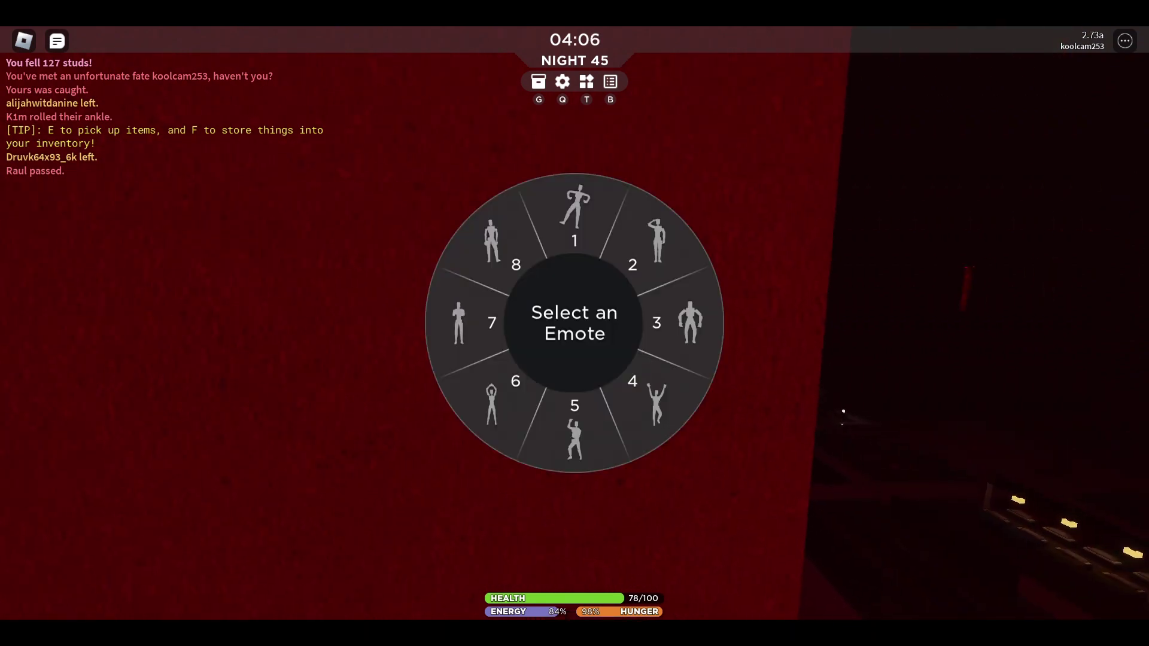
key(period)
key(period)
key(period)
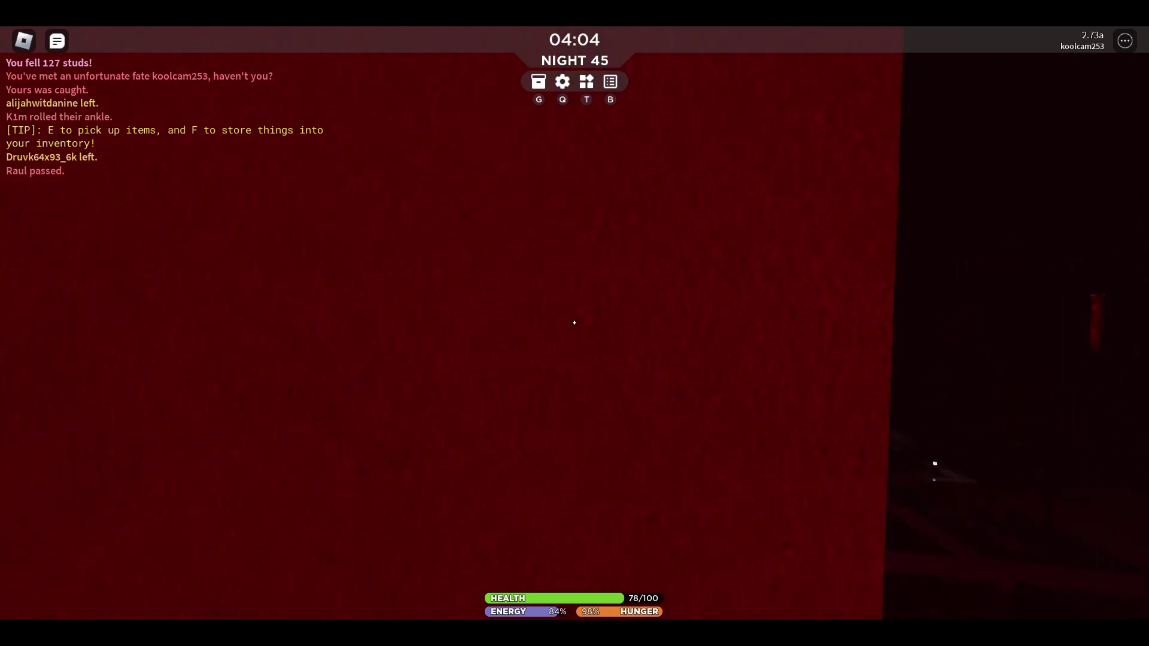
key(period)
key(period)
key(period)
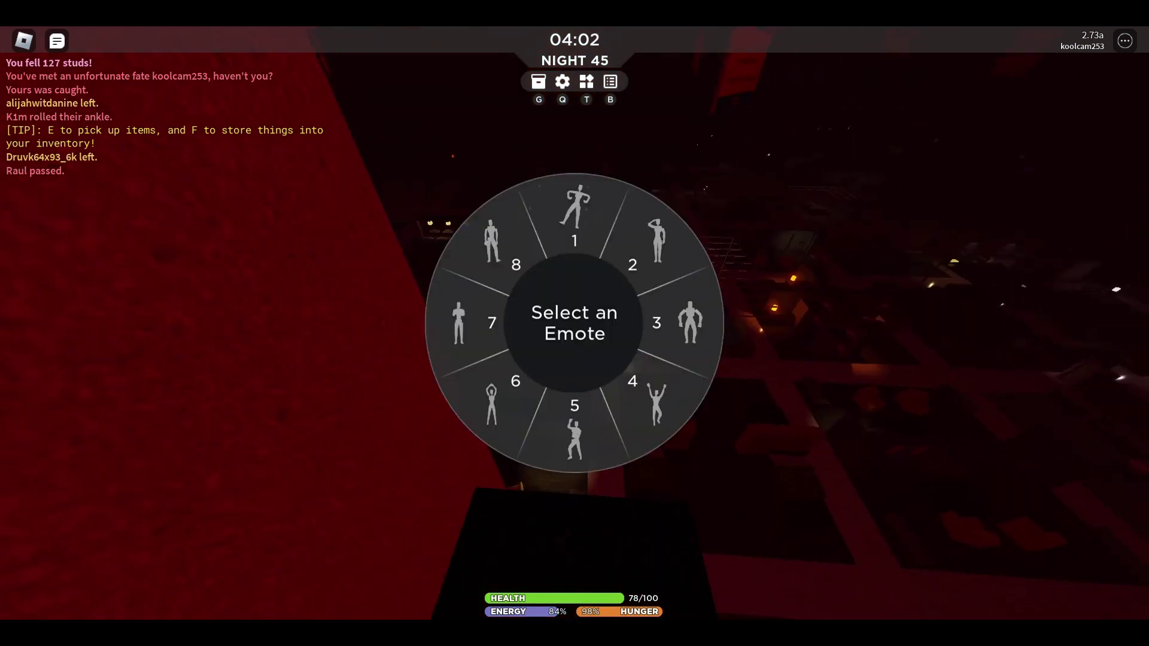
key(period)
key(period)
key(period)
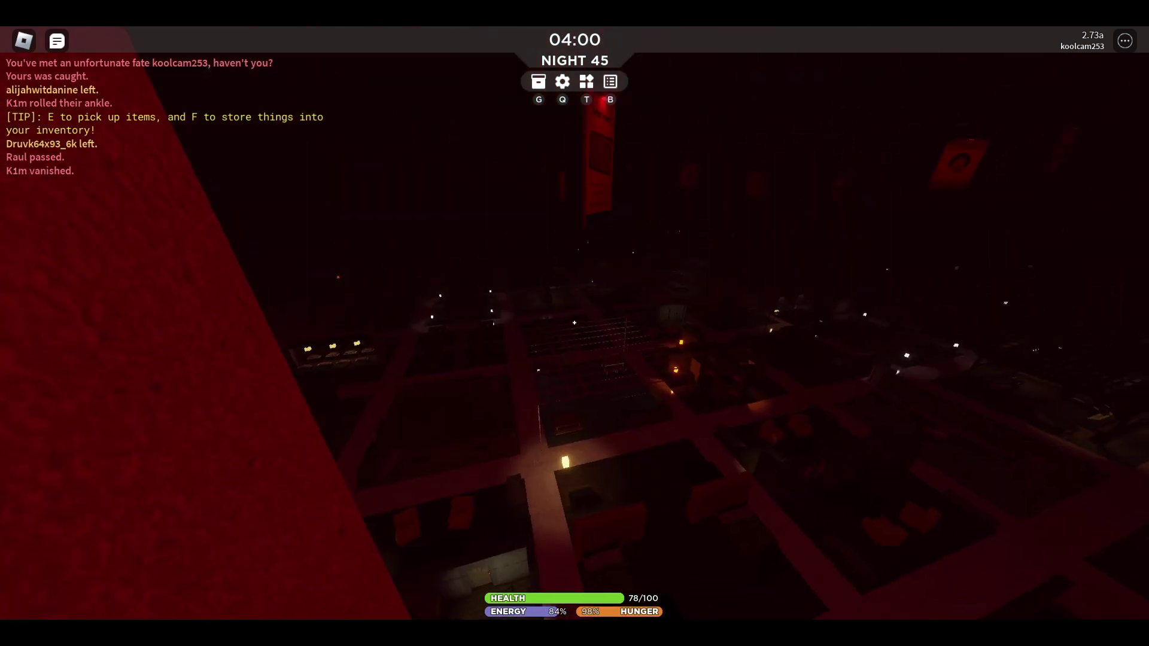
key(t)
key(period)
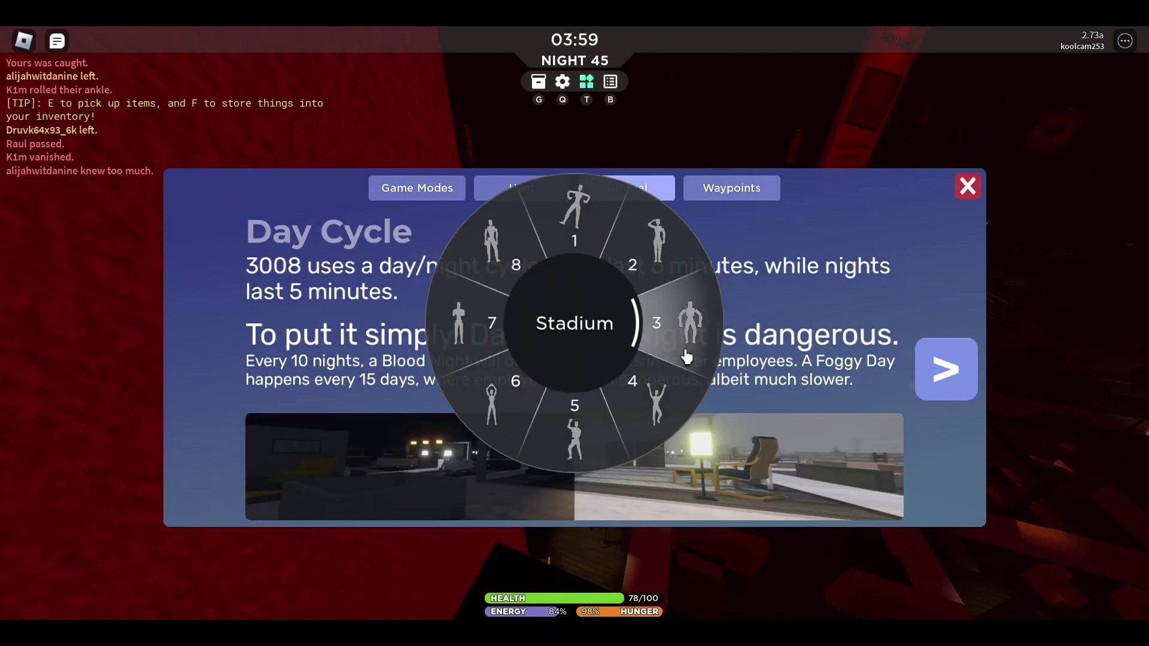
key(period)
key(t)
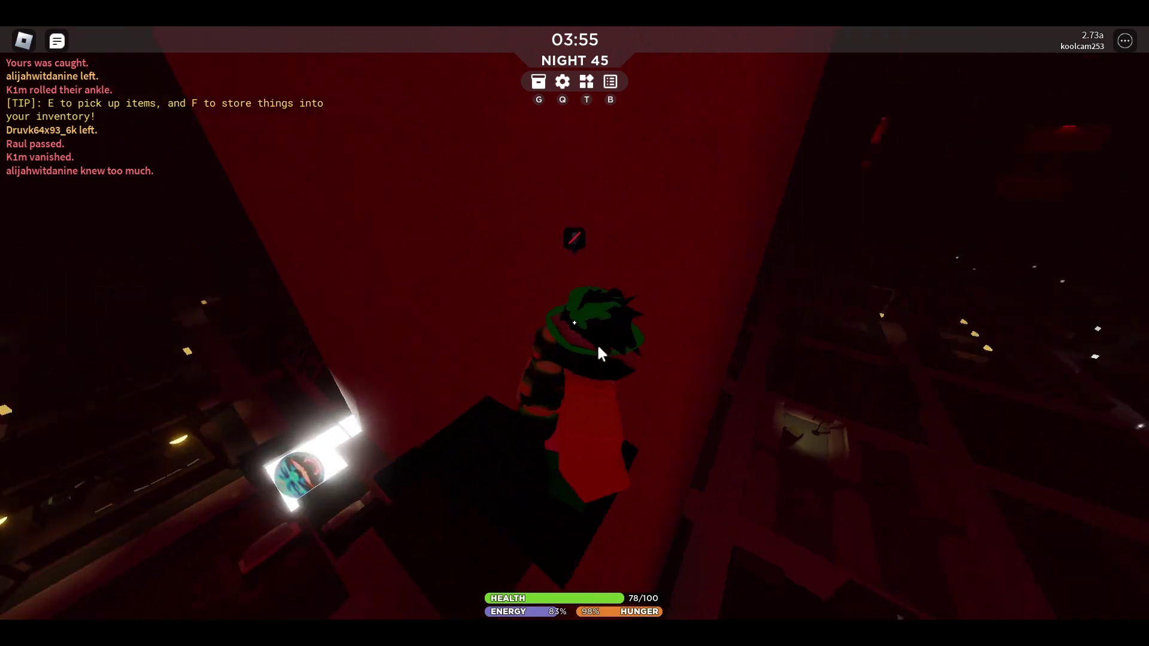
scroll(597, 342, up, 5)
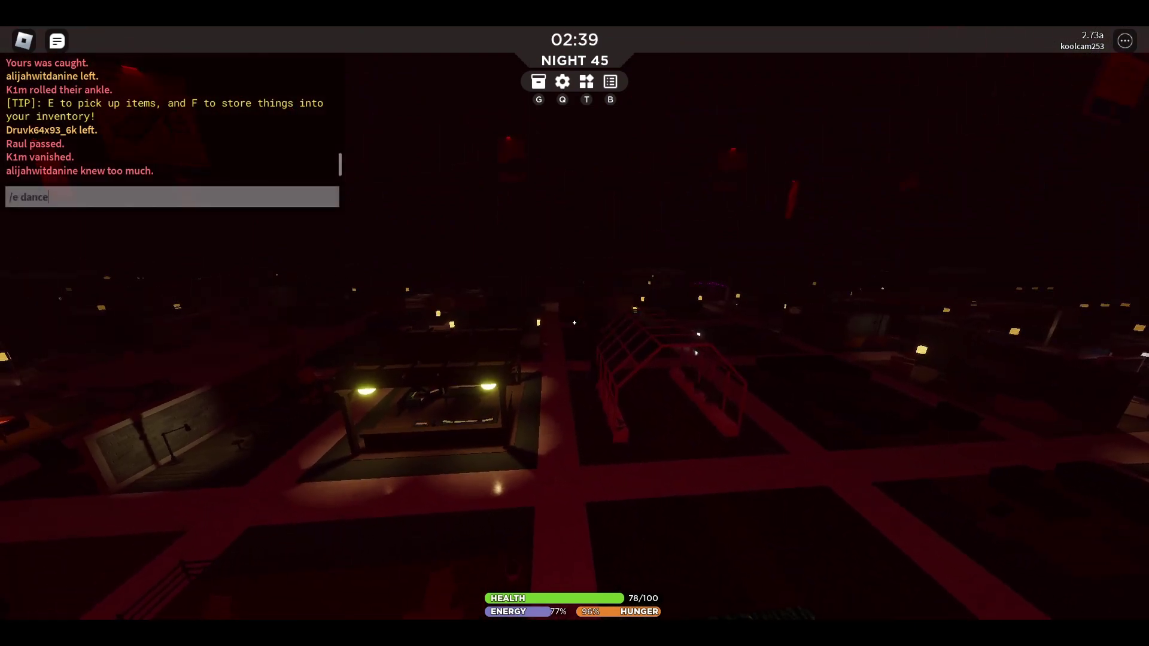
Step: Walk over to the glowing table atop the pillar
key(w)
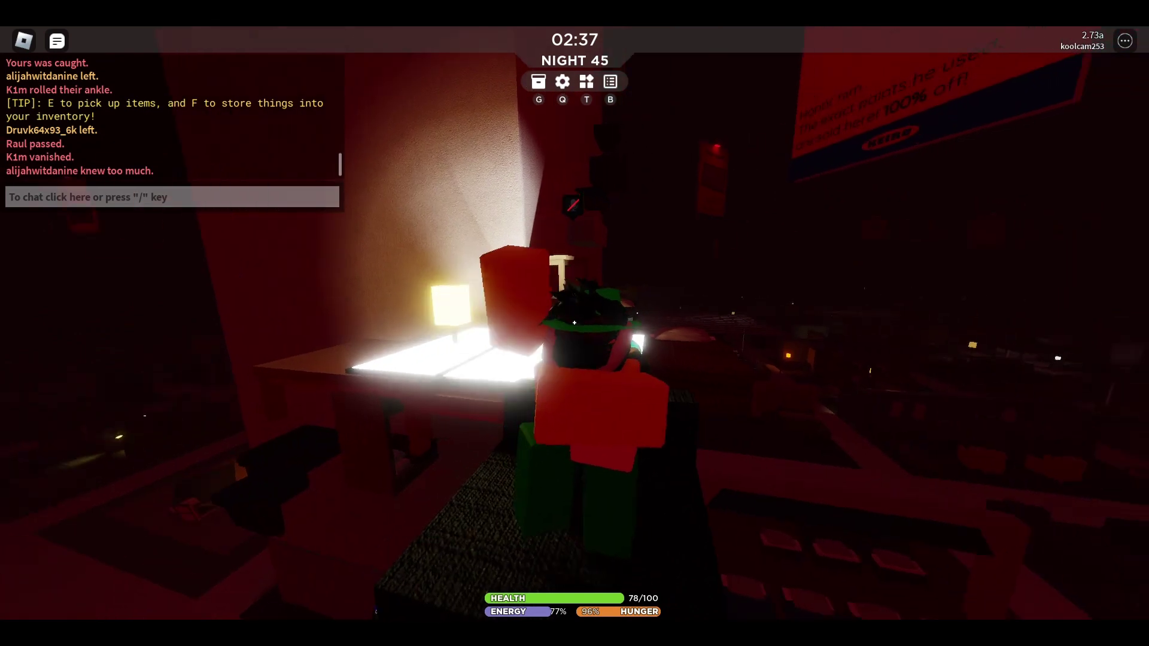